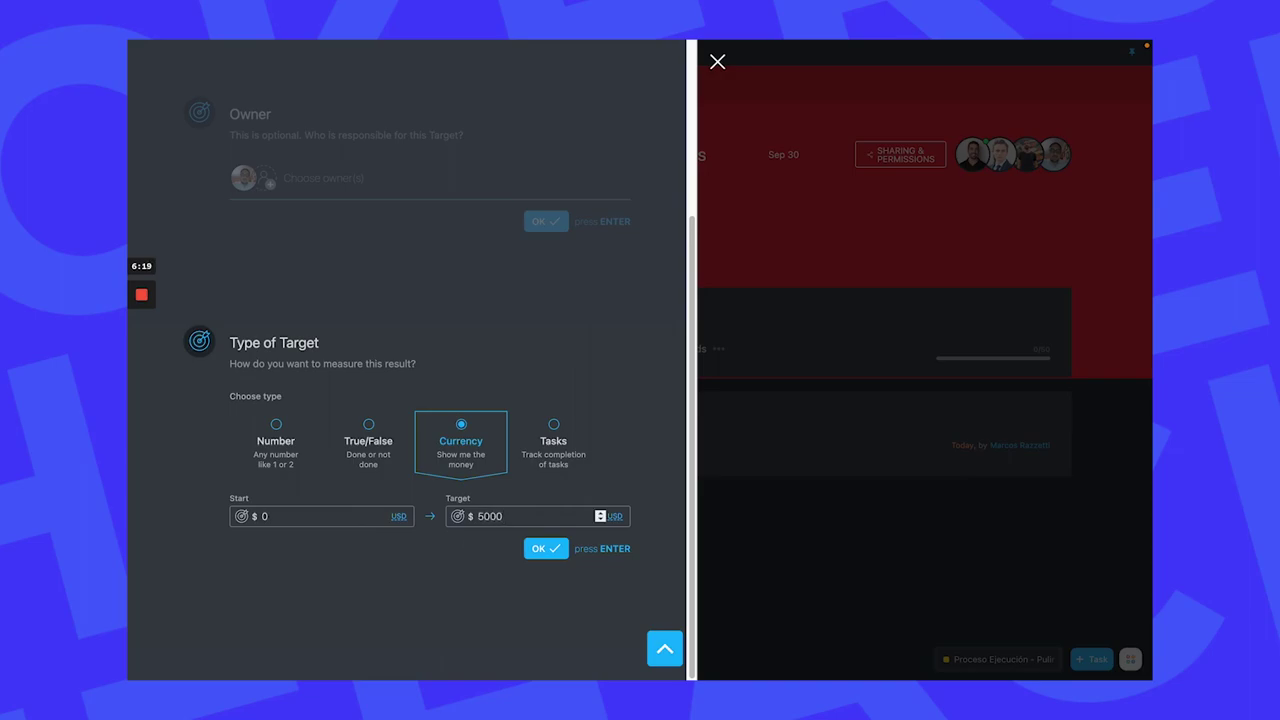
Save the 5000 USD currency target, then record an increase of 1,000 on "Invertir 5000 USD en FB Ads"
click(549, 553)
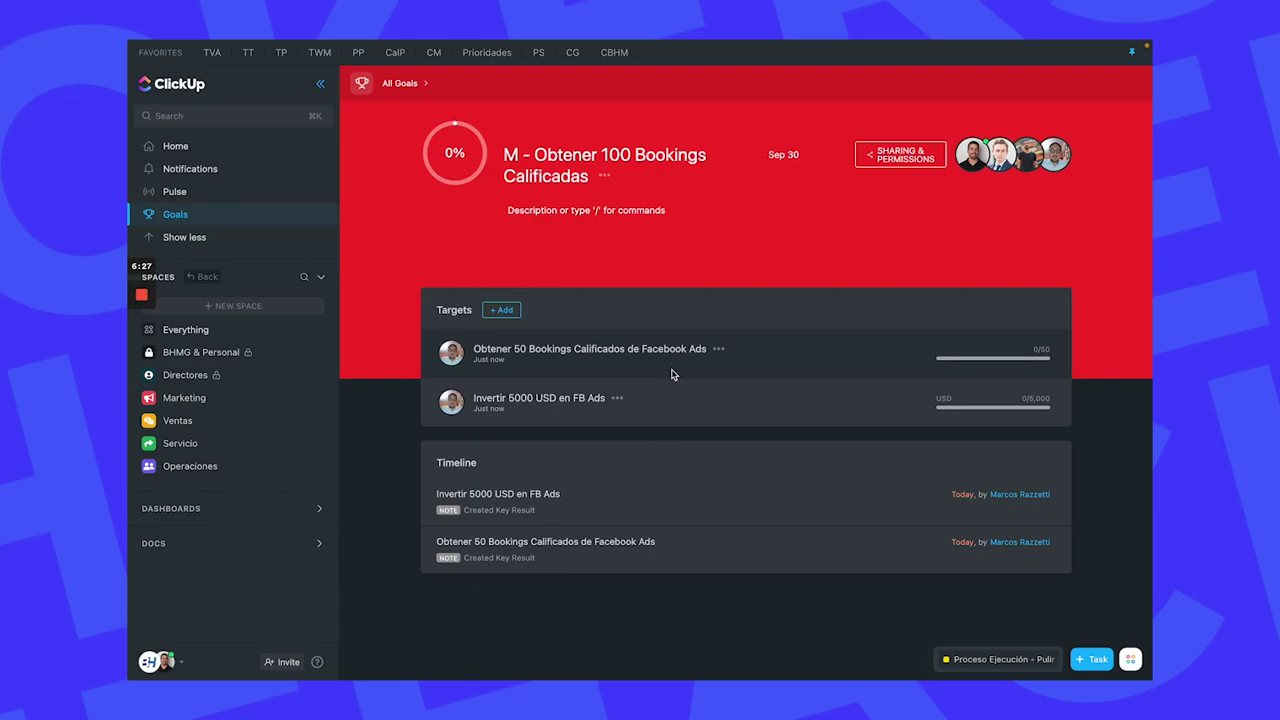
click(859, 397)
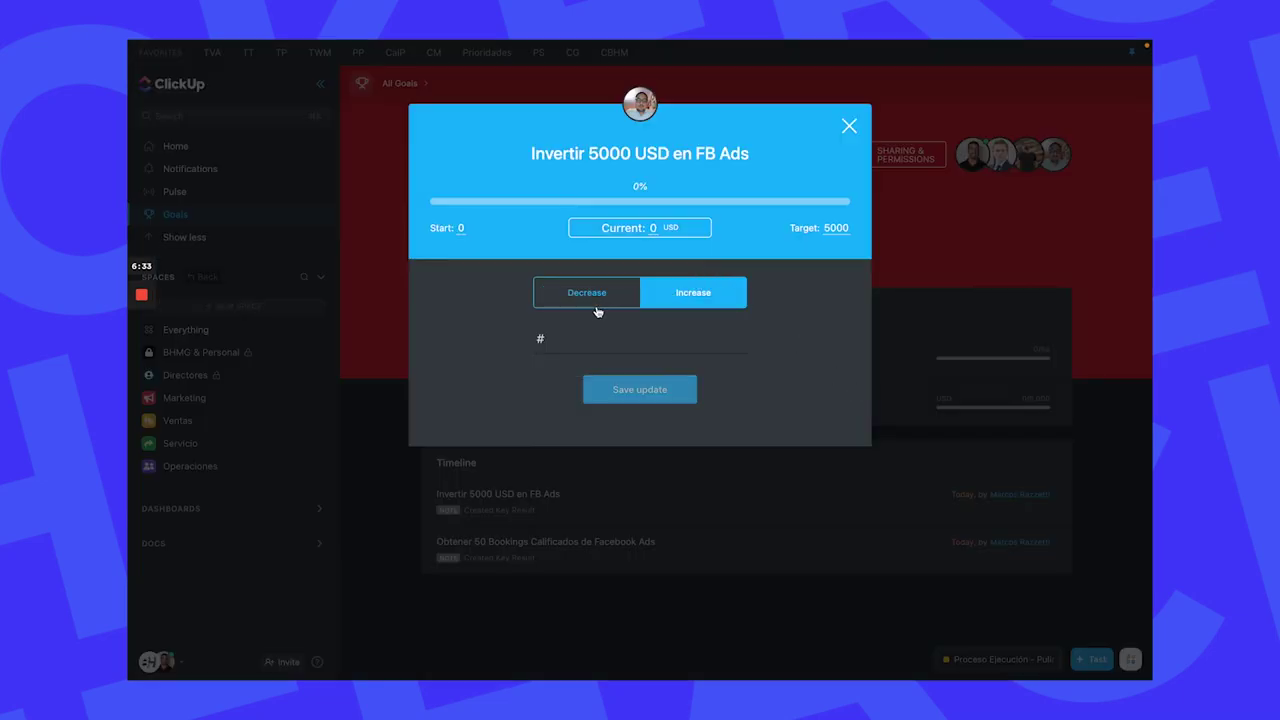
text(1,00)
text(000)
key(Return)
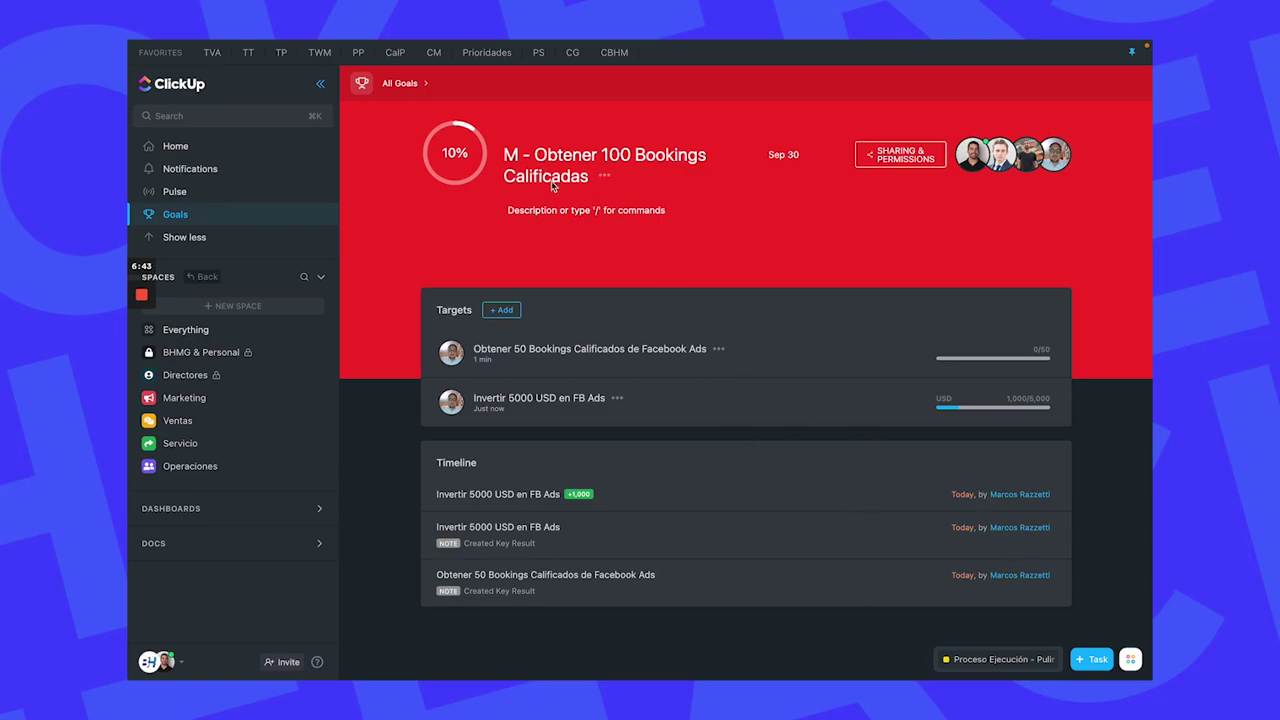
Check the booking goal's progress in the goals overview and on its detail page, returning to the overview
click(398, 86)
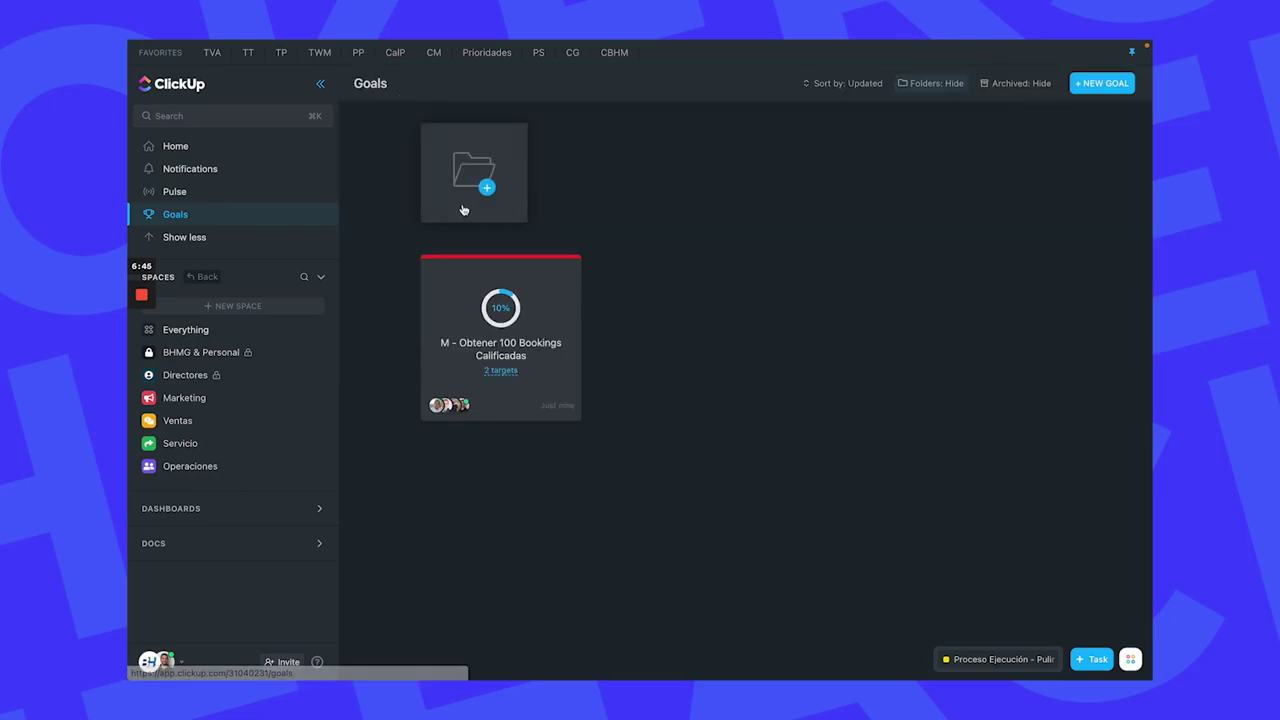
click(505, 320)
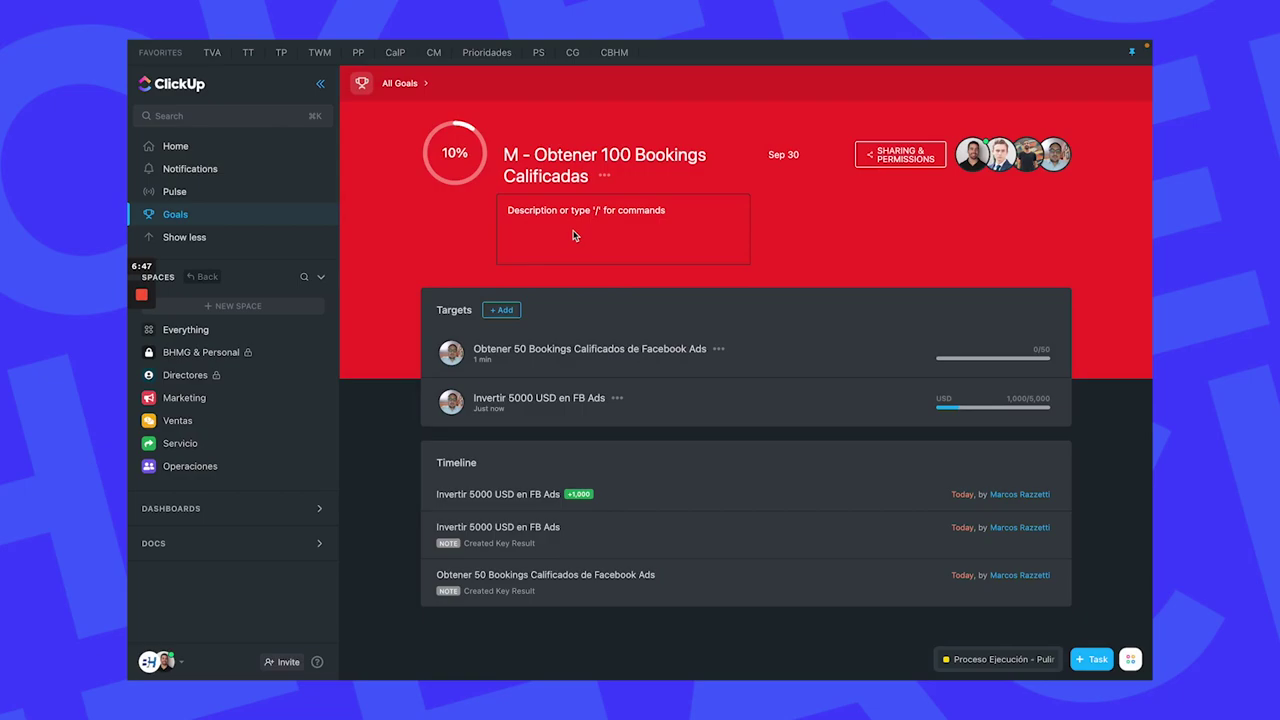
click(389, 85)
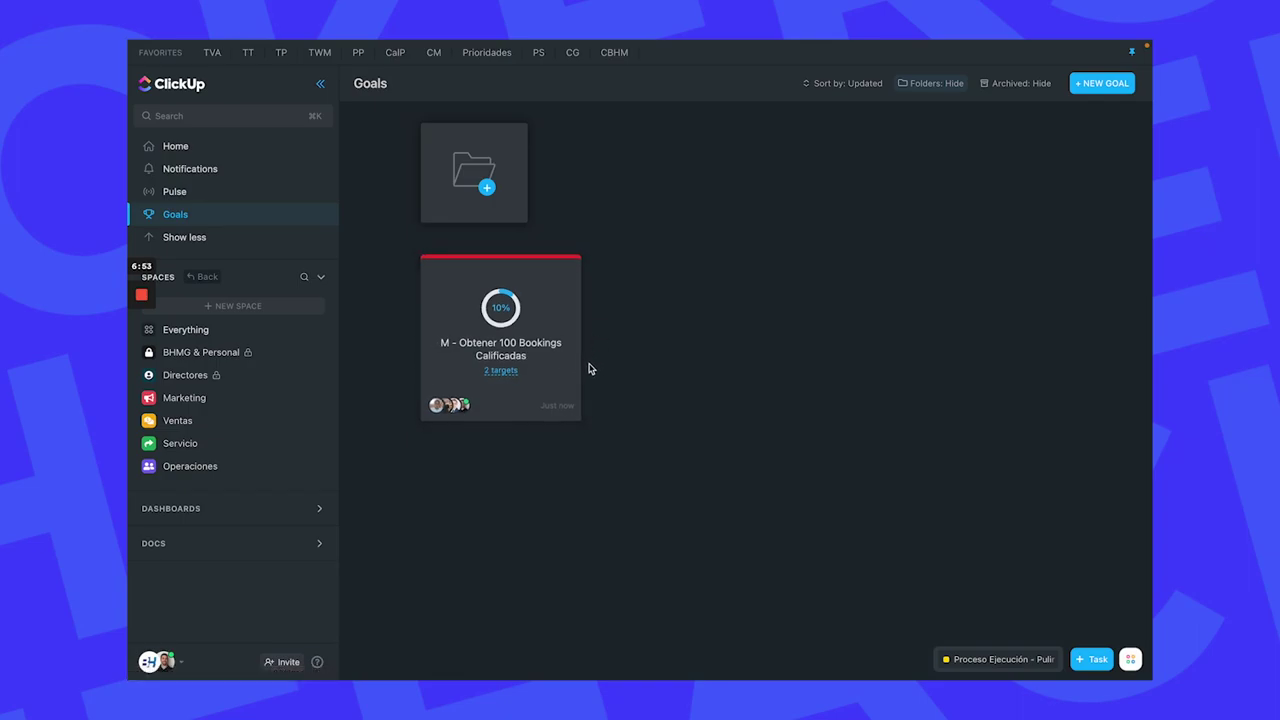
Switch to the Google Docs guide and correct the personal goals paragraph to read "objetivo llamado" and "Objetivos personales" with a capital O
key(super+Tab)
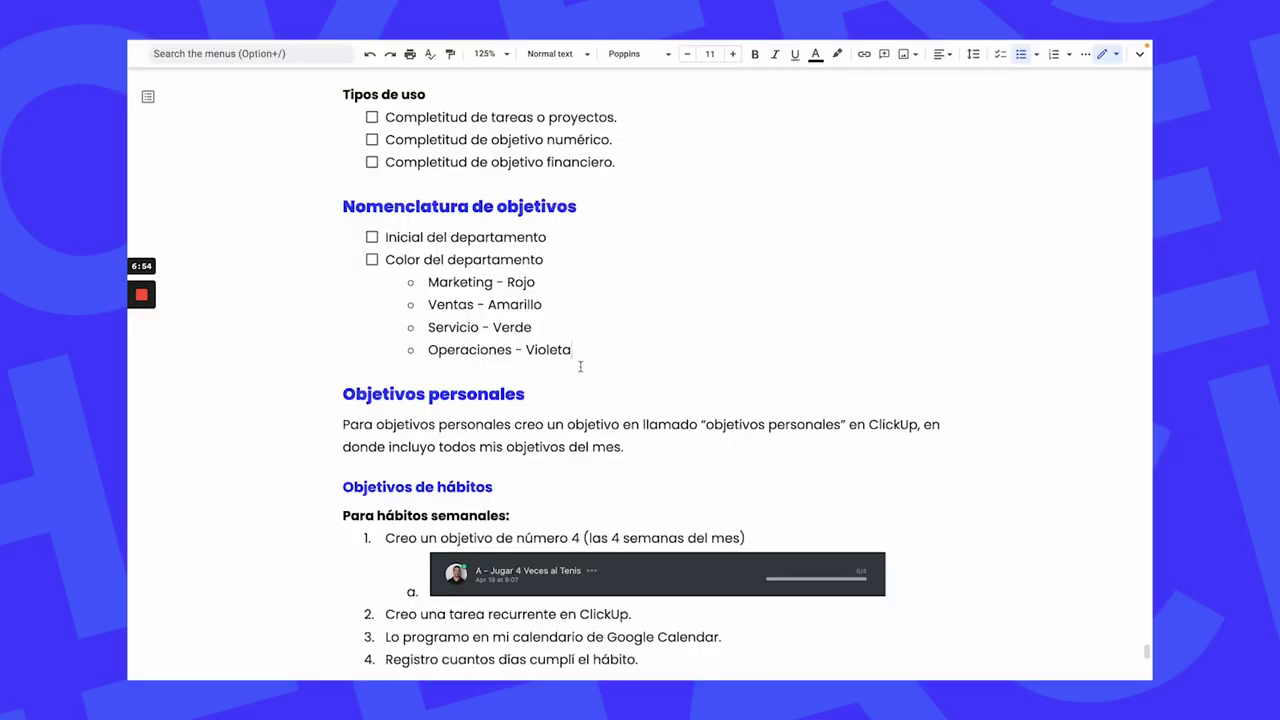
triple_click(509, 420)
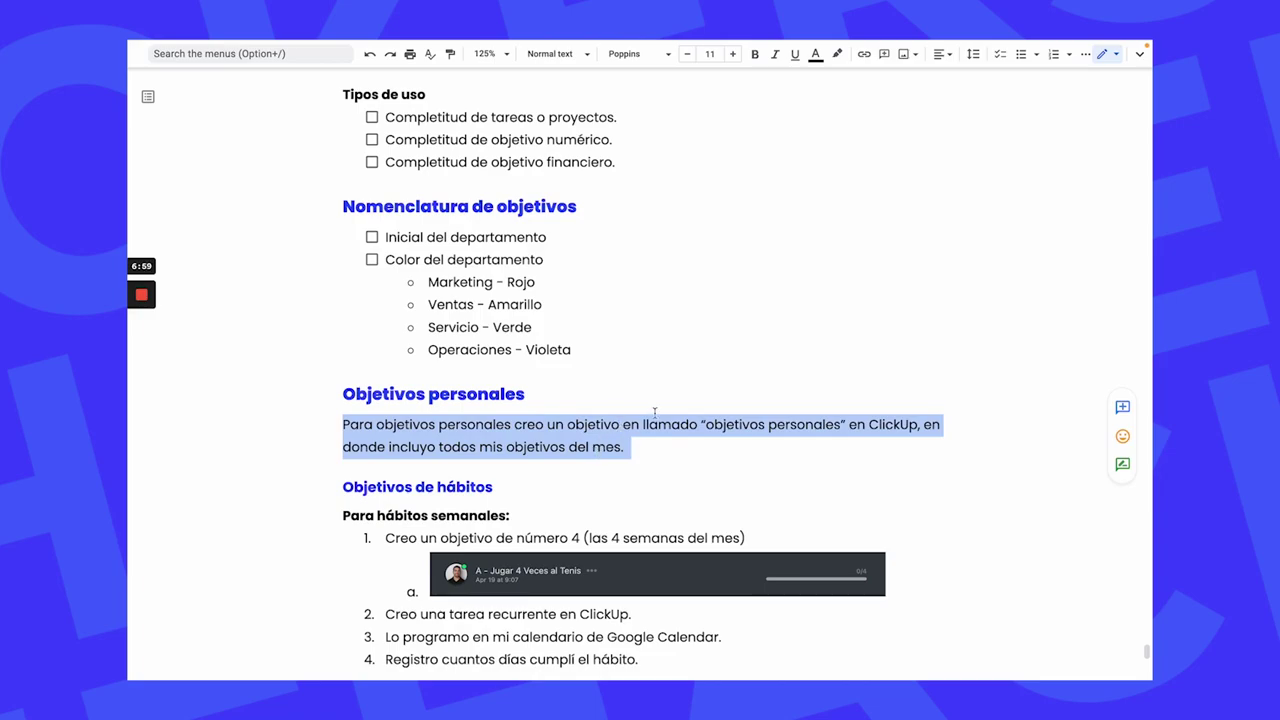
click(560, 394)
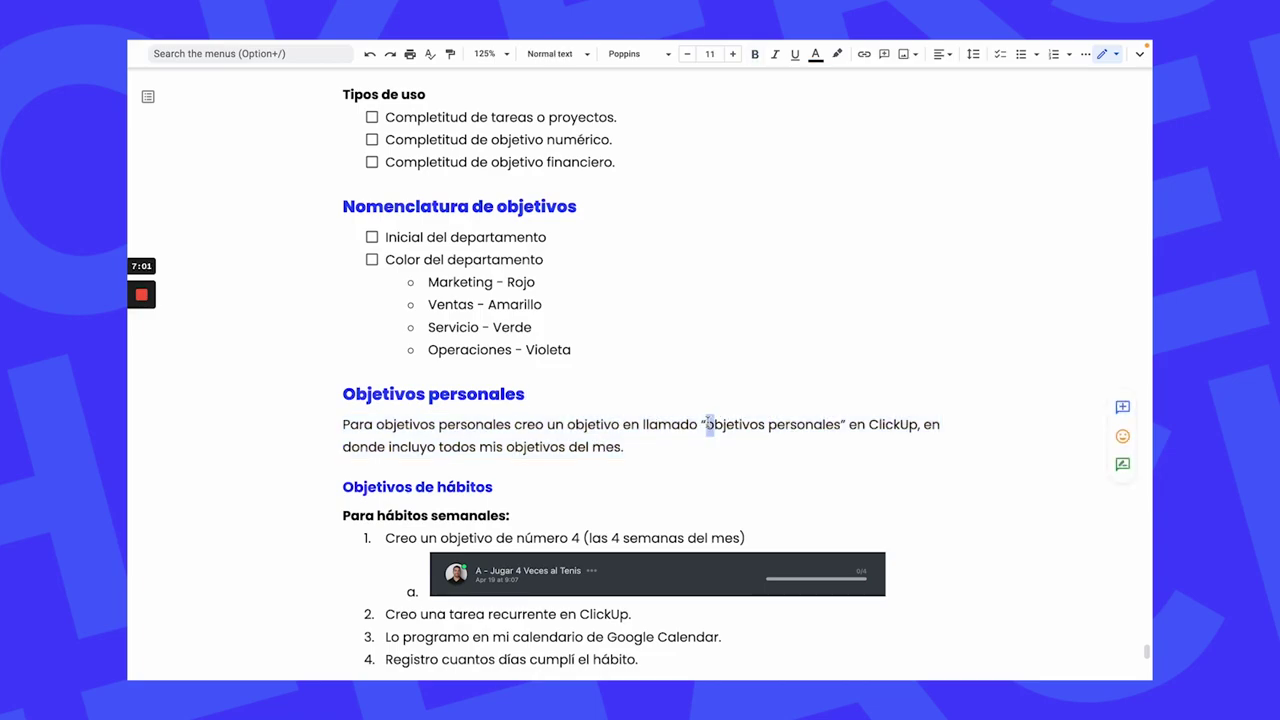
text(O)
click(672, 424)
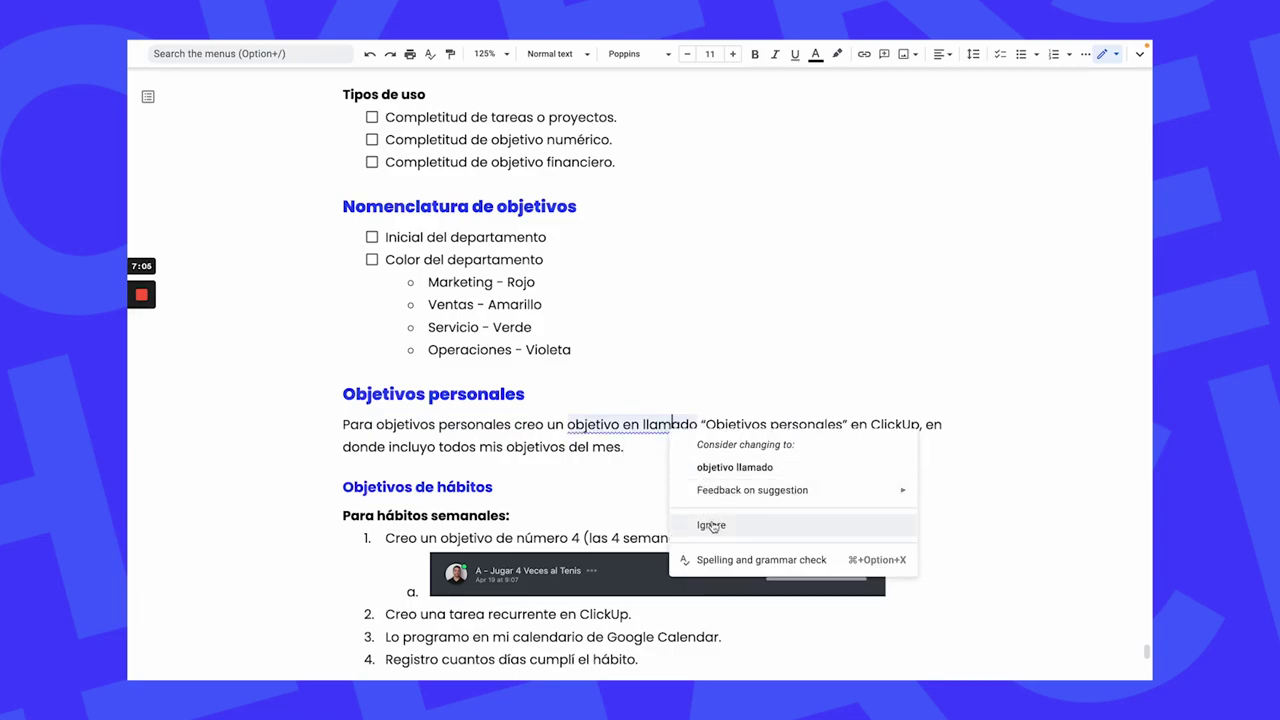
click(733, 467)
click(643, 453)
Switch to ClickUp and start a new goal named "Objetivos personales"
key(super+Tab)
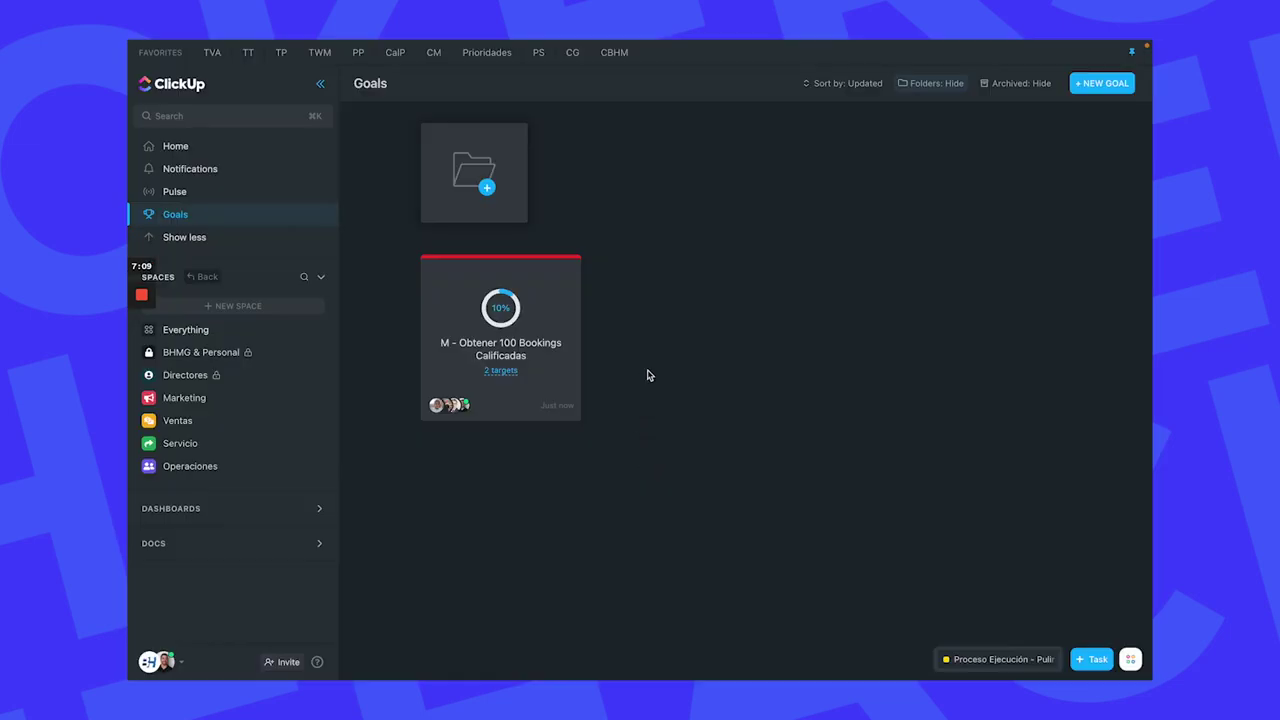
click(1104, 82)
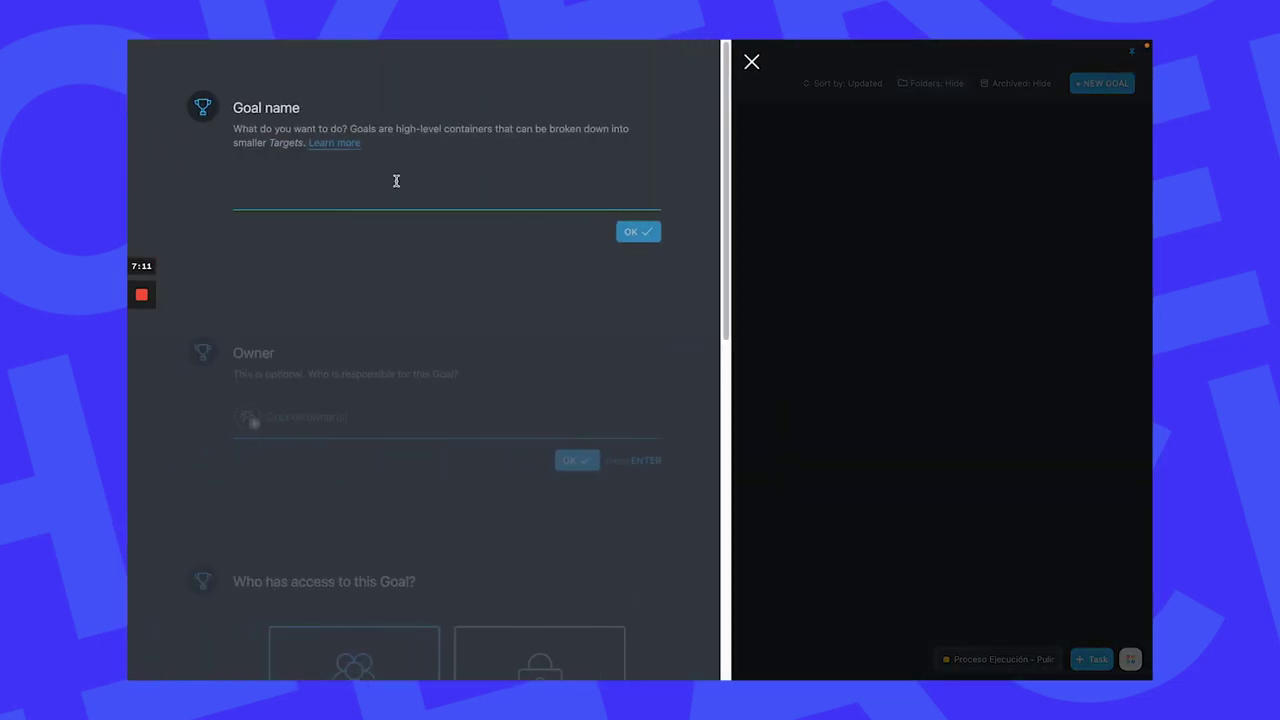
text(Obejti)
key(BackSpace)
key(BackSpace)
key(BackSpace)
key(BackSpace)
text(jetivos persona)
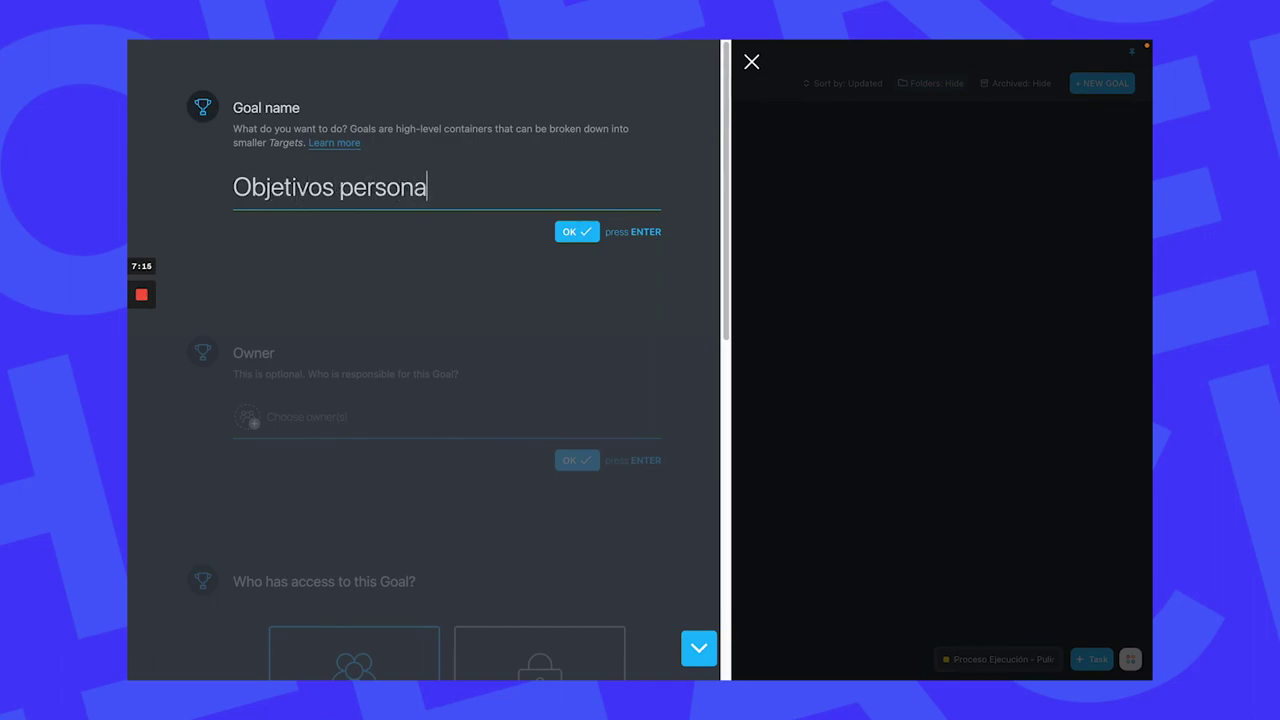
text(les)
key(Return)
Assign yourself as the goal's owner and make its access private
click(309, 157)
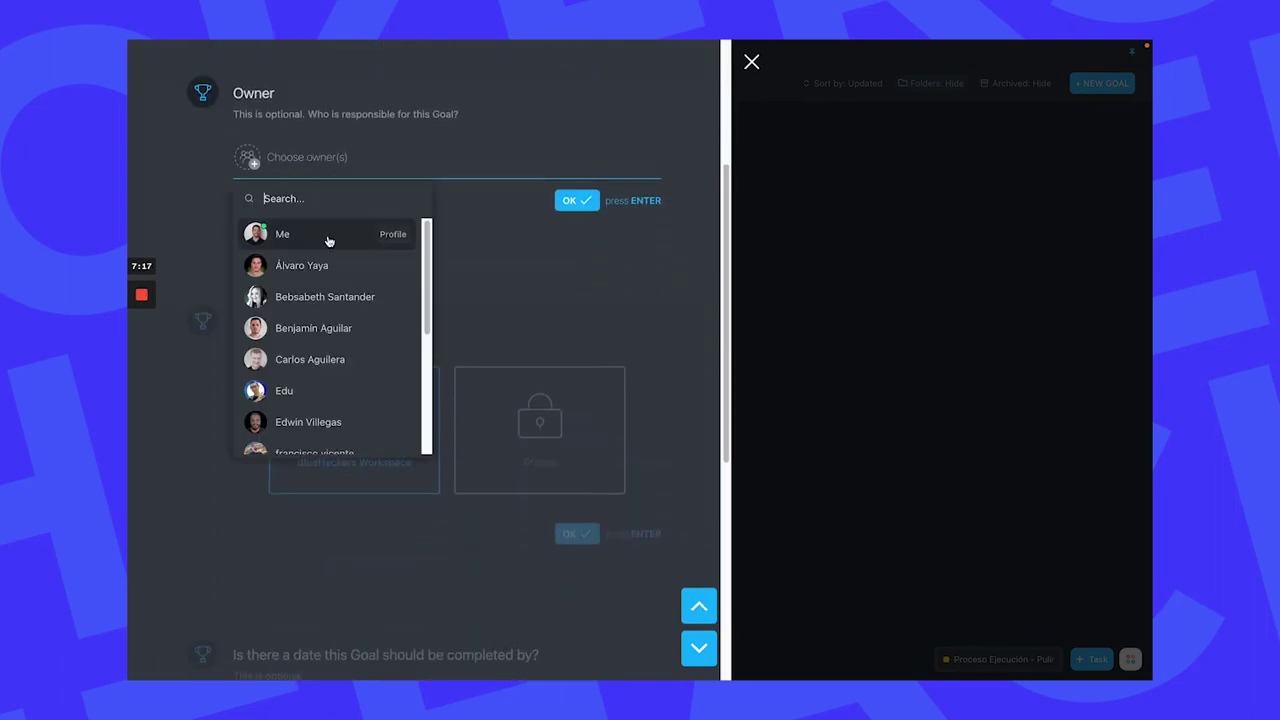
click(328, 234)
click(577, 200)
click(588, 260)
click(574, 364)
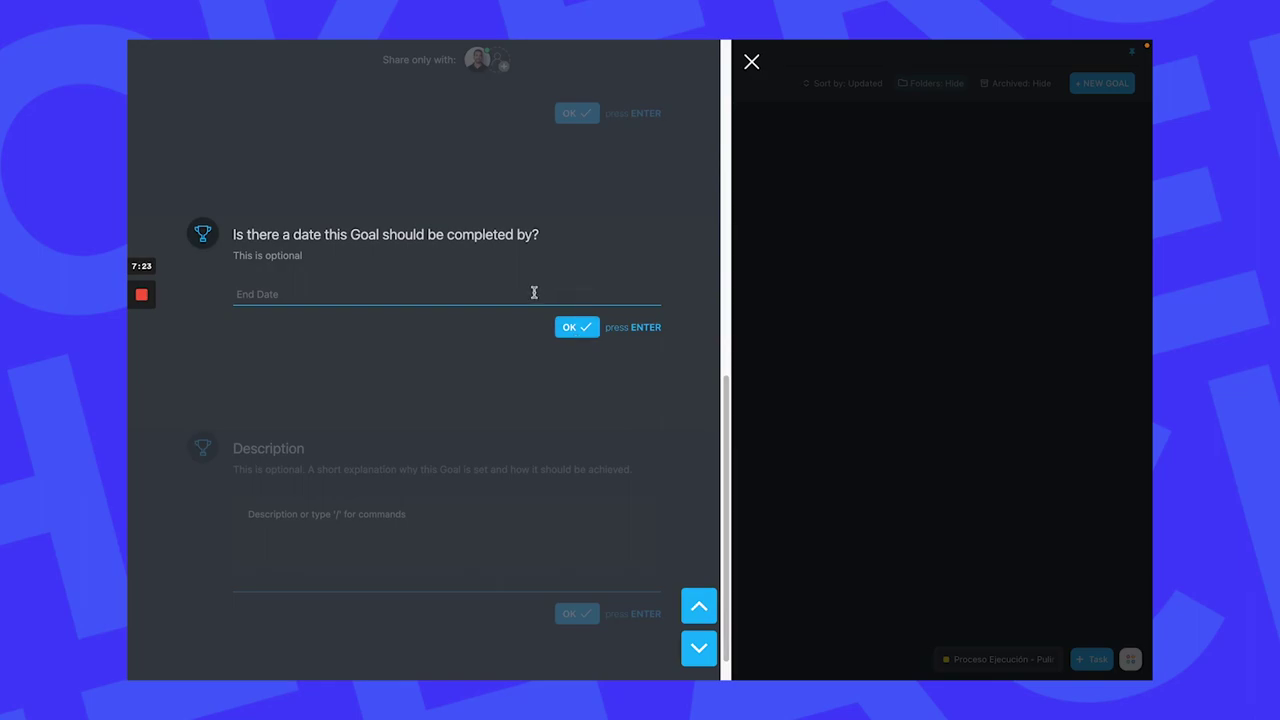
Set the goal's completion date to 10/1/22
click(533, 294)
click(437, 488)
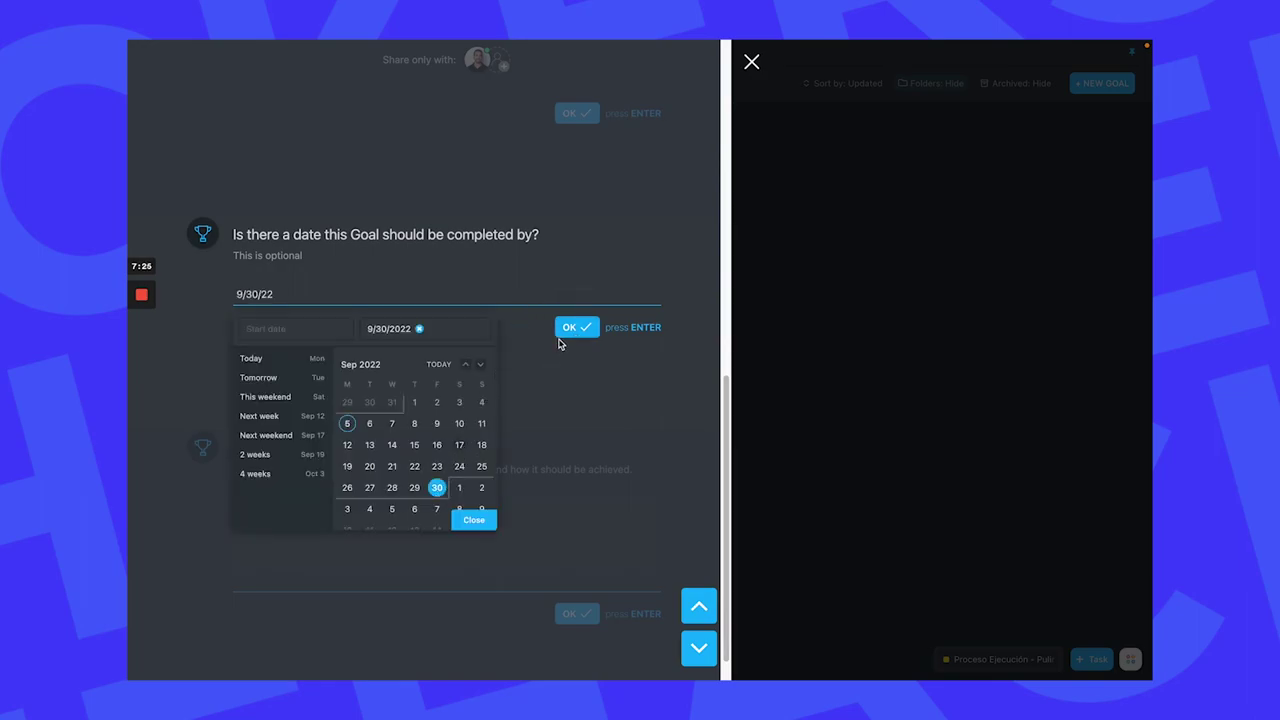
click(560, 344)
click(430, 304)
click(459, 487)
click(586, 351)
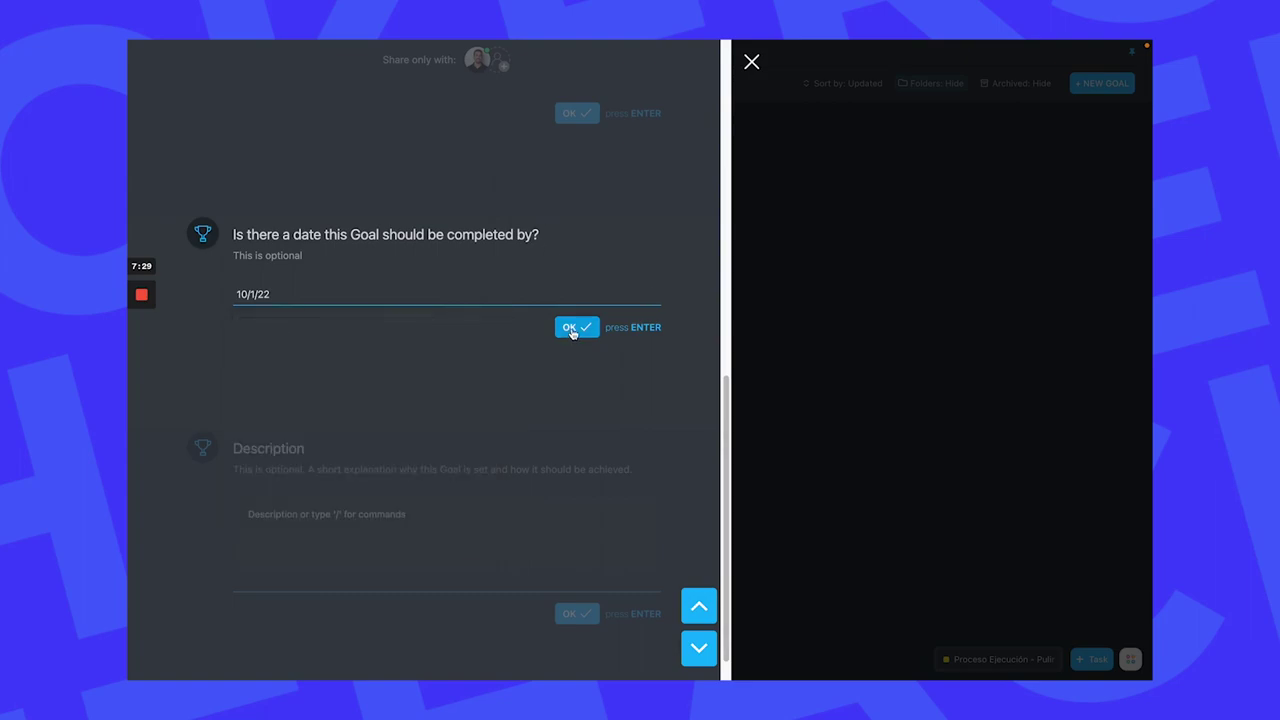
click(571, 329)
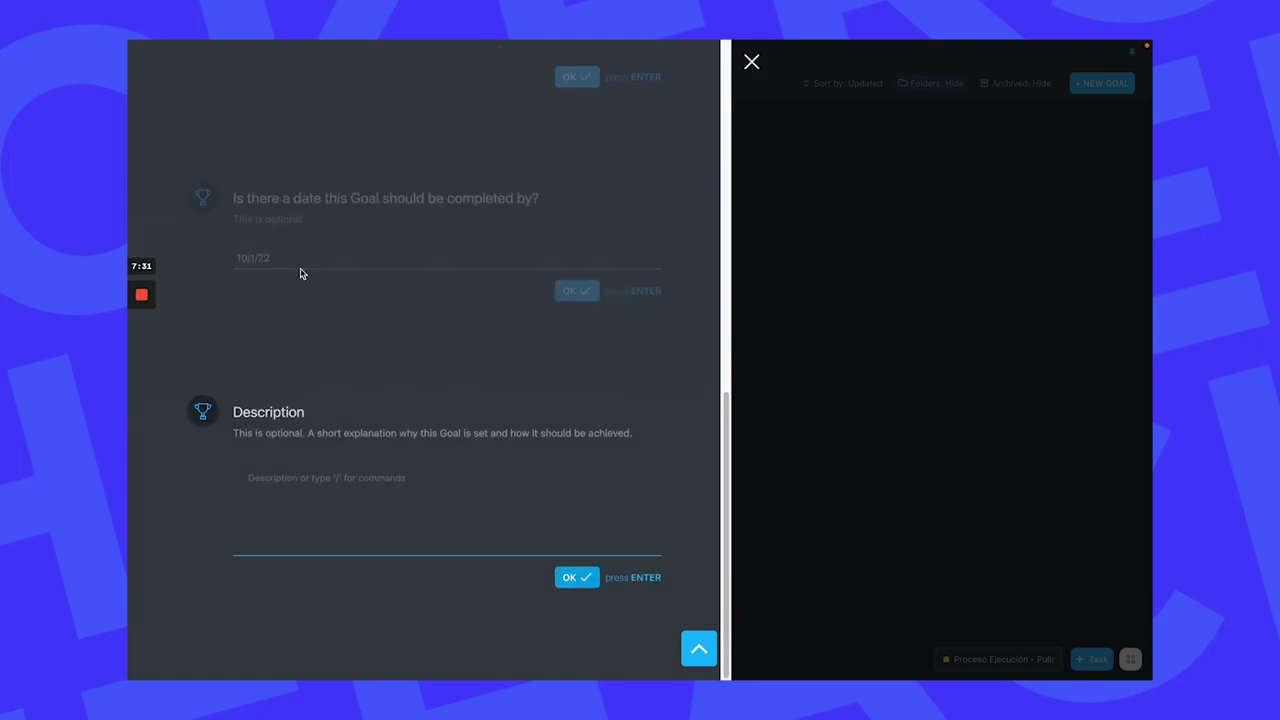
Append "- Septiembre" to the goal's name
scroll(300, 273, up, 10)
click(483, 186)
text(- )
text(J)
key(BackSpace)
text(Ago)
key(BackSpace)
key(BackSpace)
key(BackSpace)
text(Septiembre)
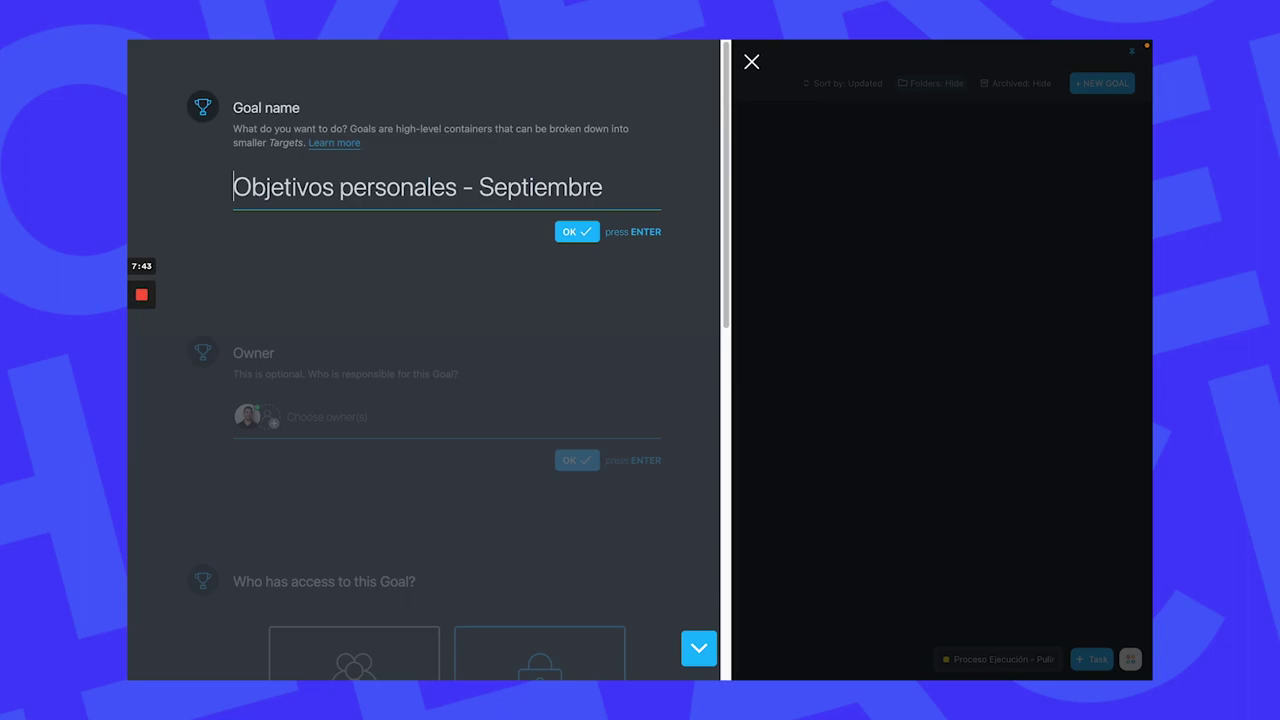
Add the prefix "[SEP]" in front of the goal's name
click(233, 187)
text(□)
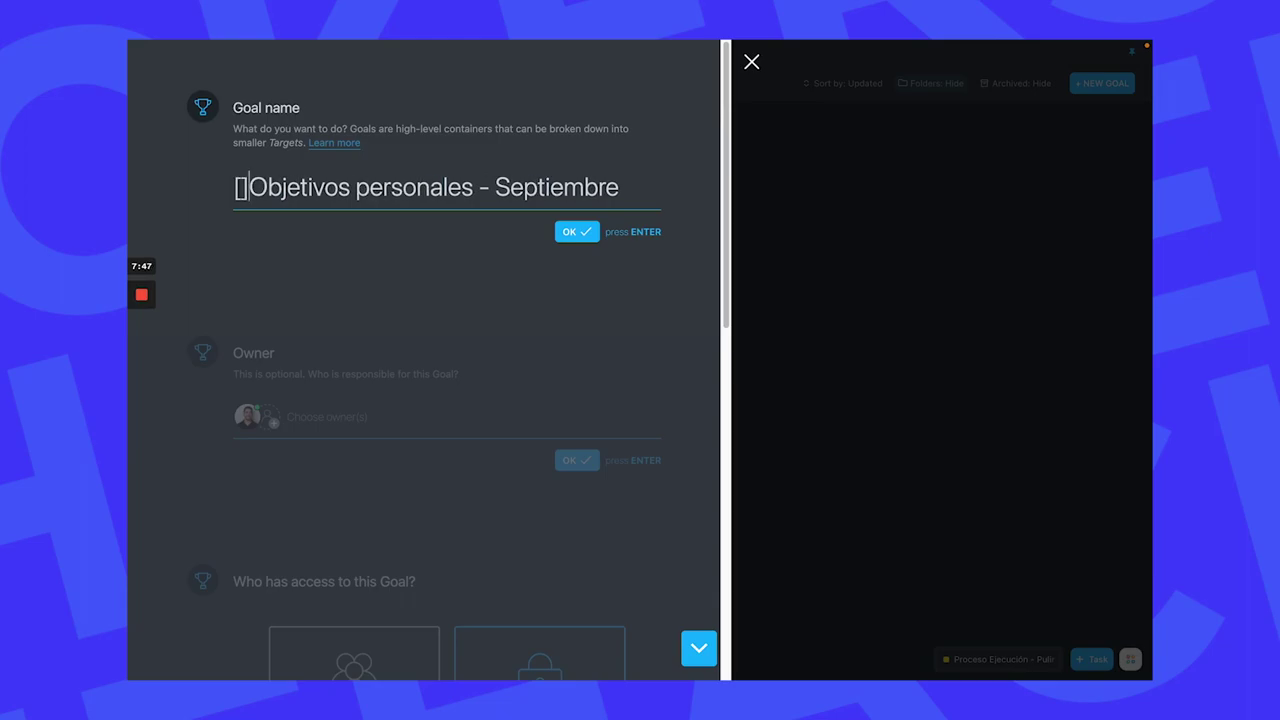
text(sep)
key(BackSpace)
key(BackSpace)
key(BackSpace)
text(SEP)
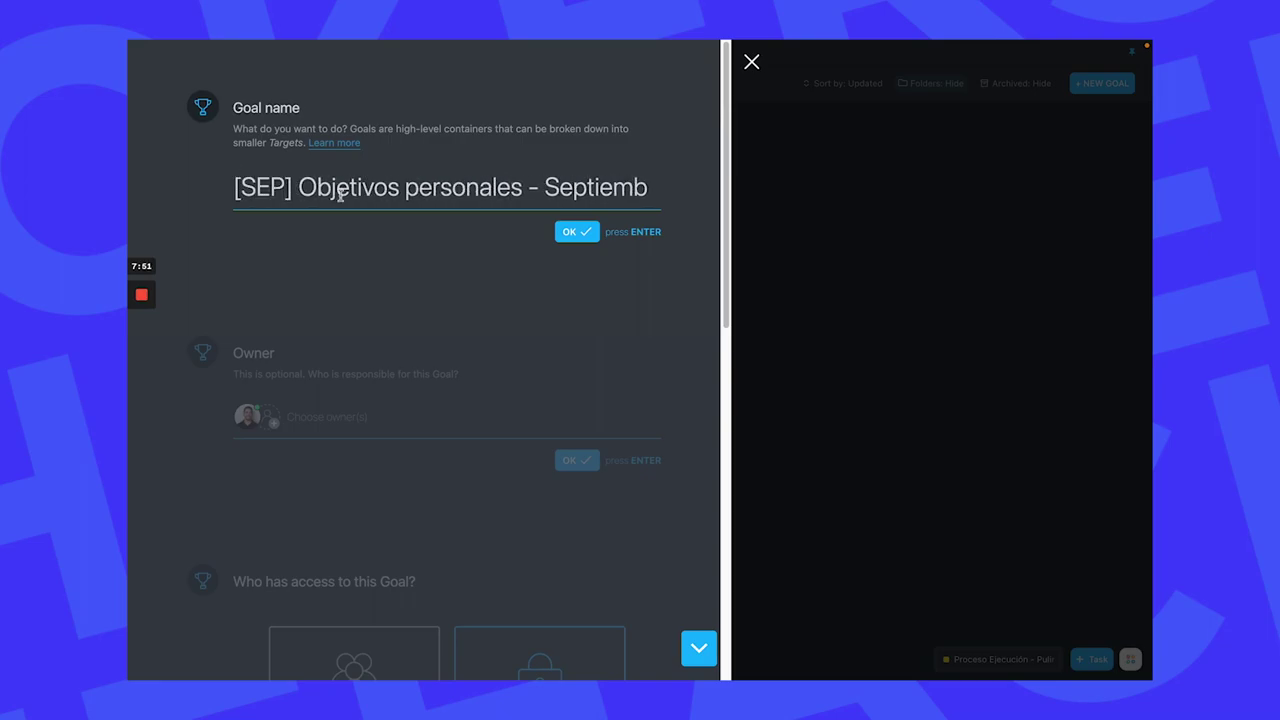
Remove the "- Septiembre" ending from the goal's name and create the goal, leaving its description empty
drag(532, 187, 751, 200)
key(BackSpace)
key(Return)
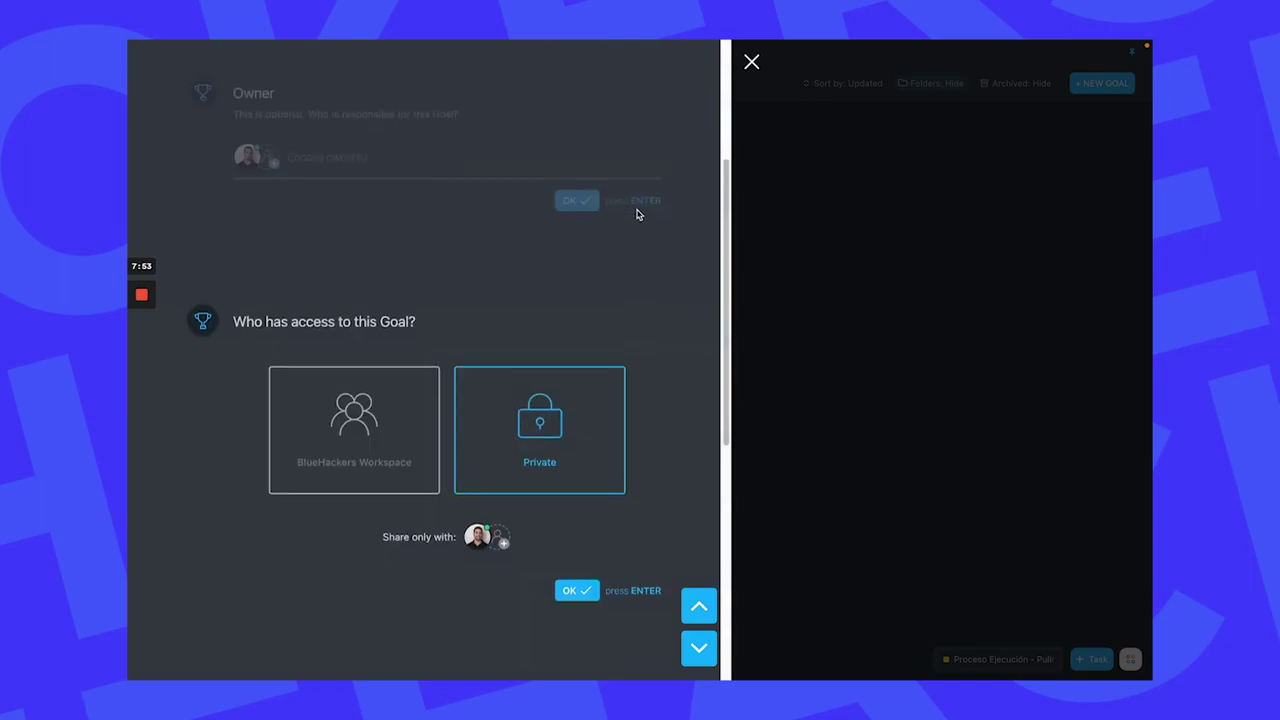
key(Return)
key(Return)
key(Return)
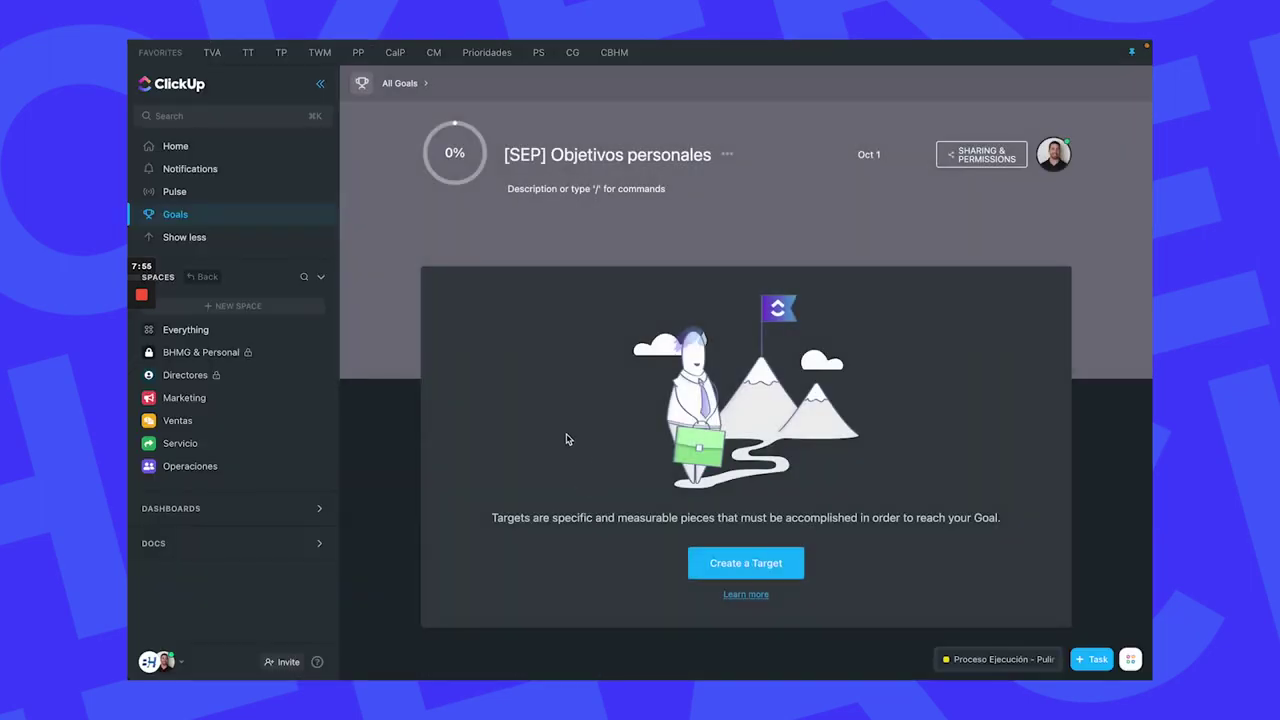
Change the color of the "[SEP] Objetivos personales" goal to black and open the form for a new target
click(728, 155)
click(758, 216)
click(799, 286)
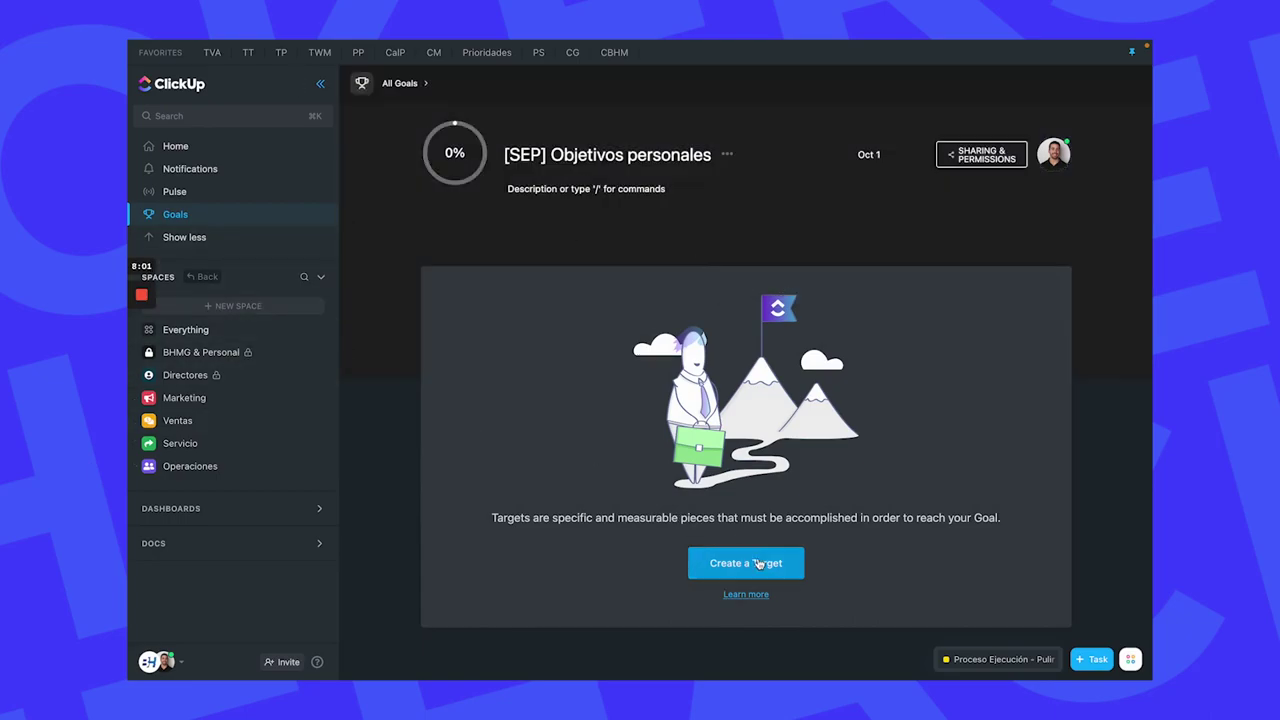
click(757, 563)
Switch to the Google Docs guide and review the habit goals section, highlighting the first weekly habit instruction
key(super+Tab)
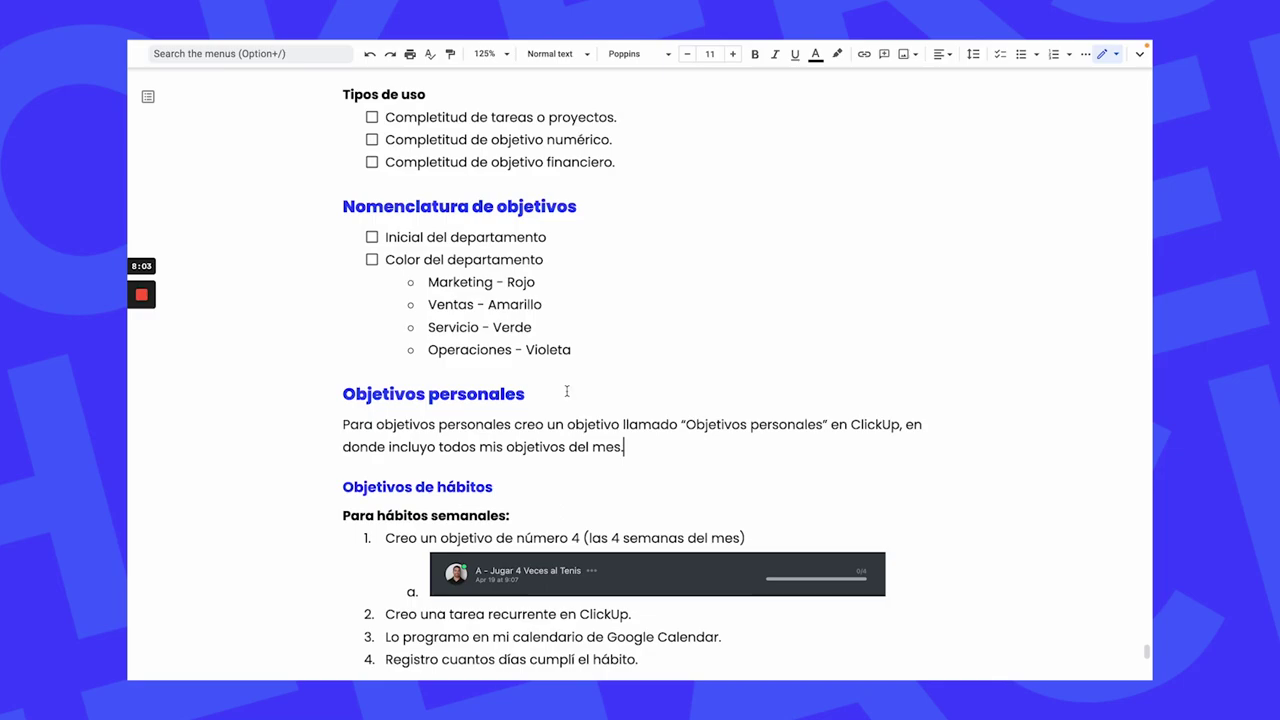
scroll(566, 391, down, 3)
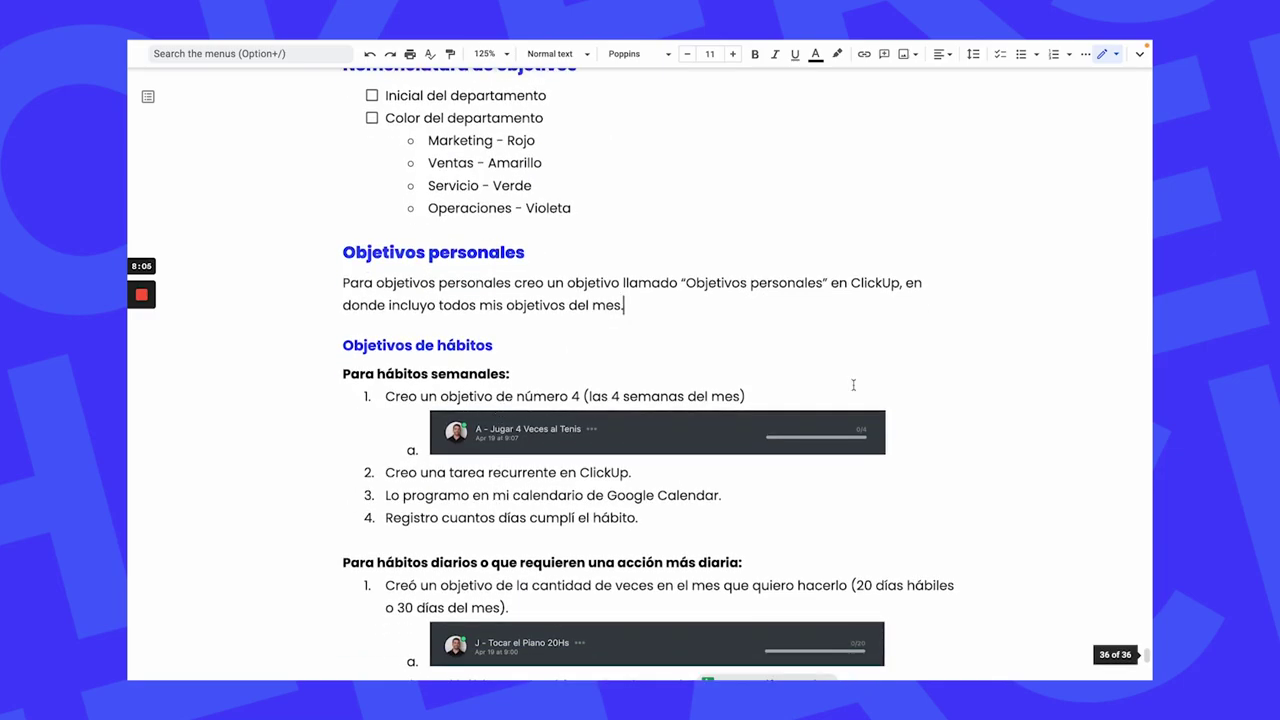
scroll(853, 385, down, 8)
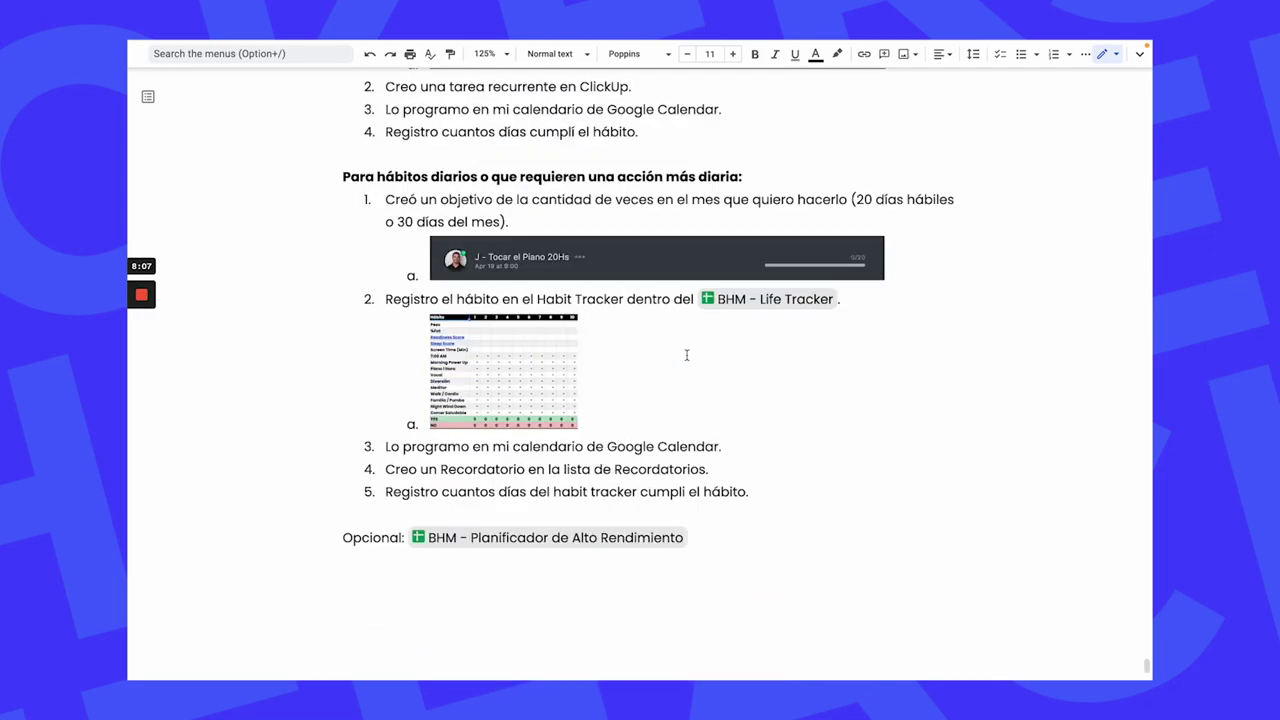
scroll(687, 355, up, 5)
triple_click(490, 242)
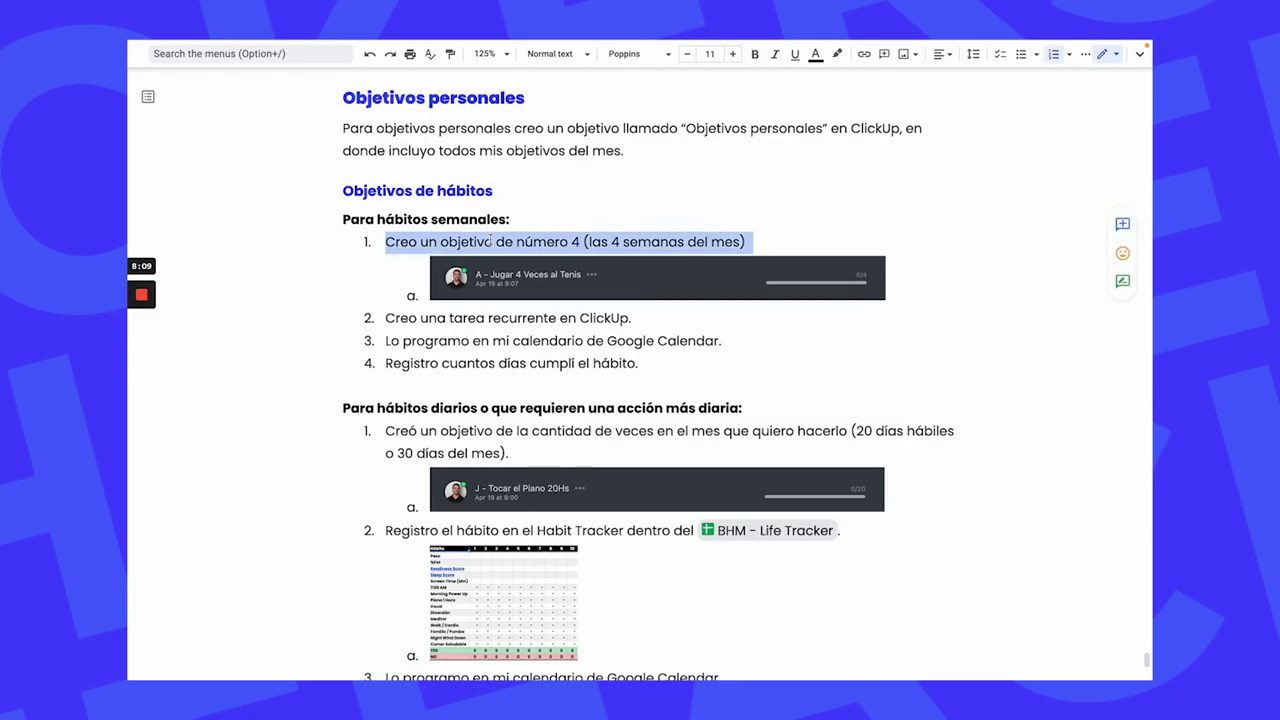
Switch to ClickUp and name the new target "Tocar 20 días el Piano"
key(super+Tab)
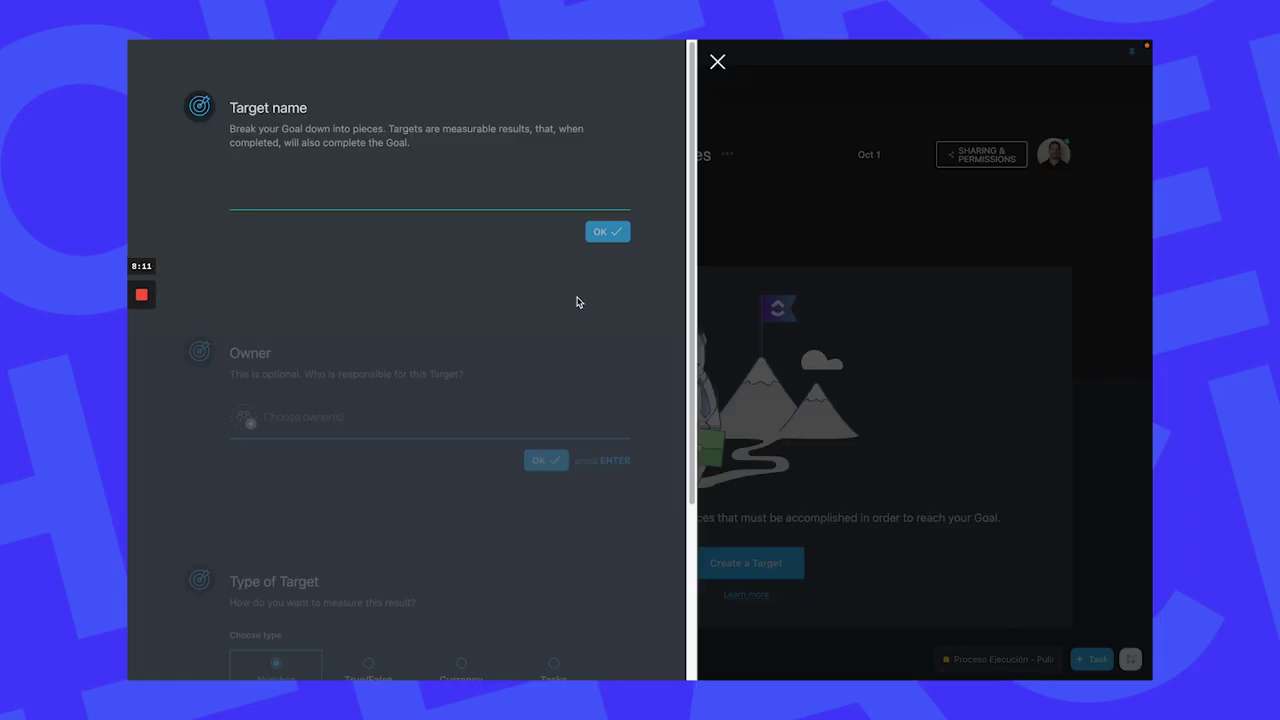
text(To)
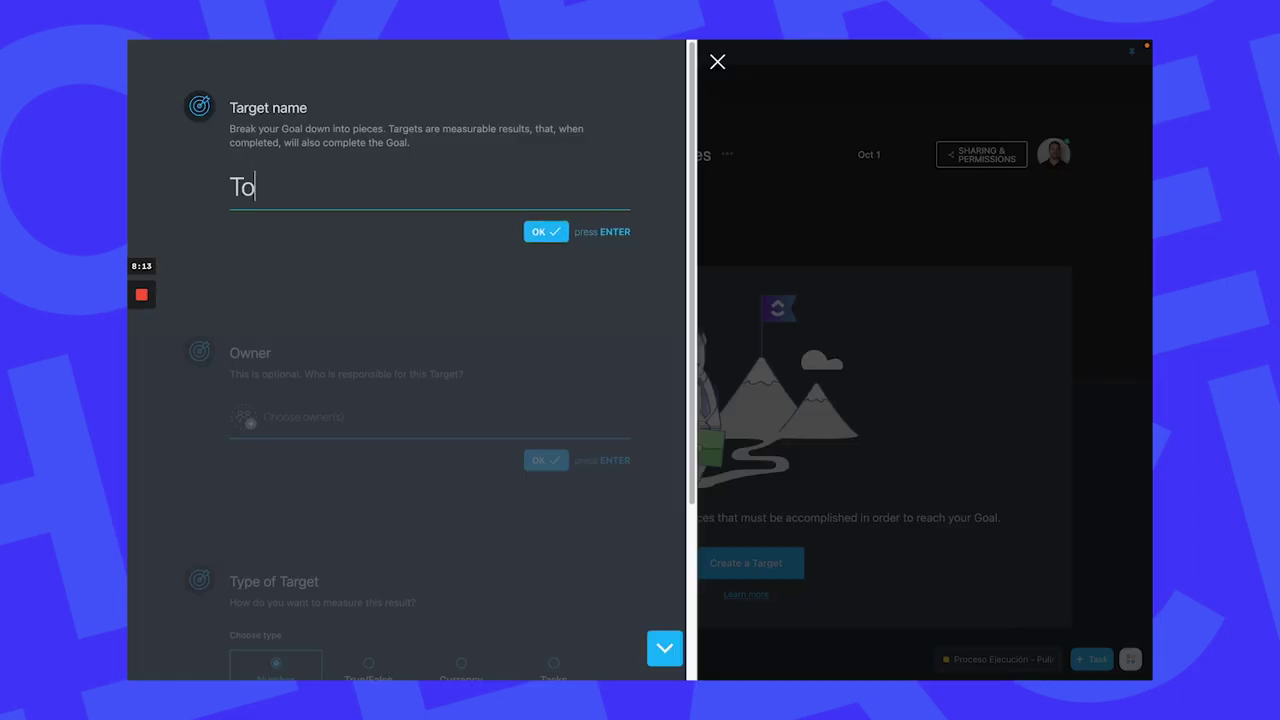
text(car 20 vec)
key(BackSpace)
key(BackSpace)
key(BackSpace)
text(días el p)
key(BackSpace)
text(Pianm)
key(BackSpace)
text(o)
key(Return)
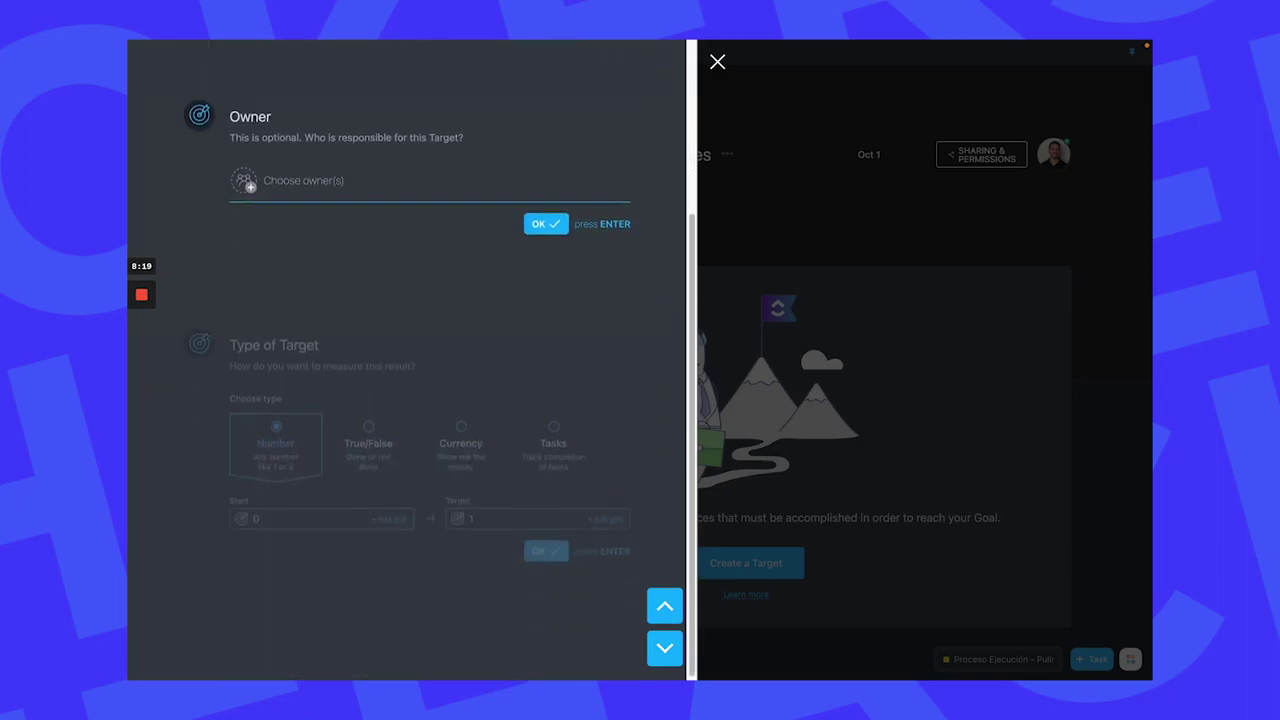
Assign yourself as the target's owner and create it as a number target going from 0 to 20
click(395, 178)
click(380, 253)
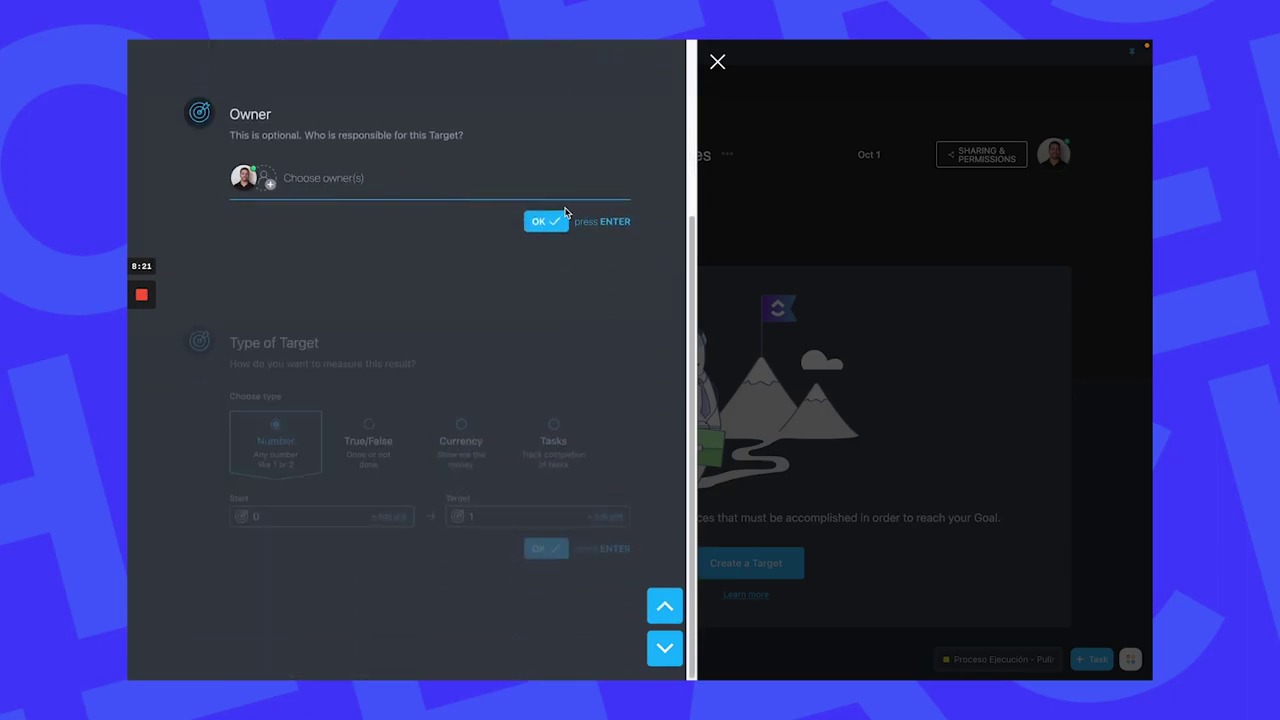
key(Return)
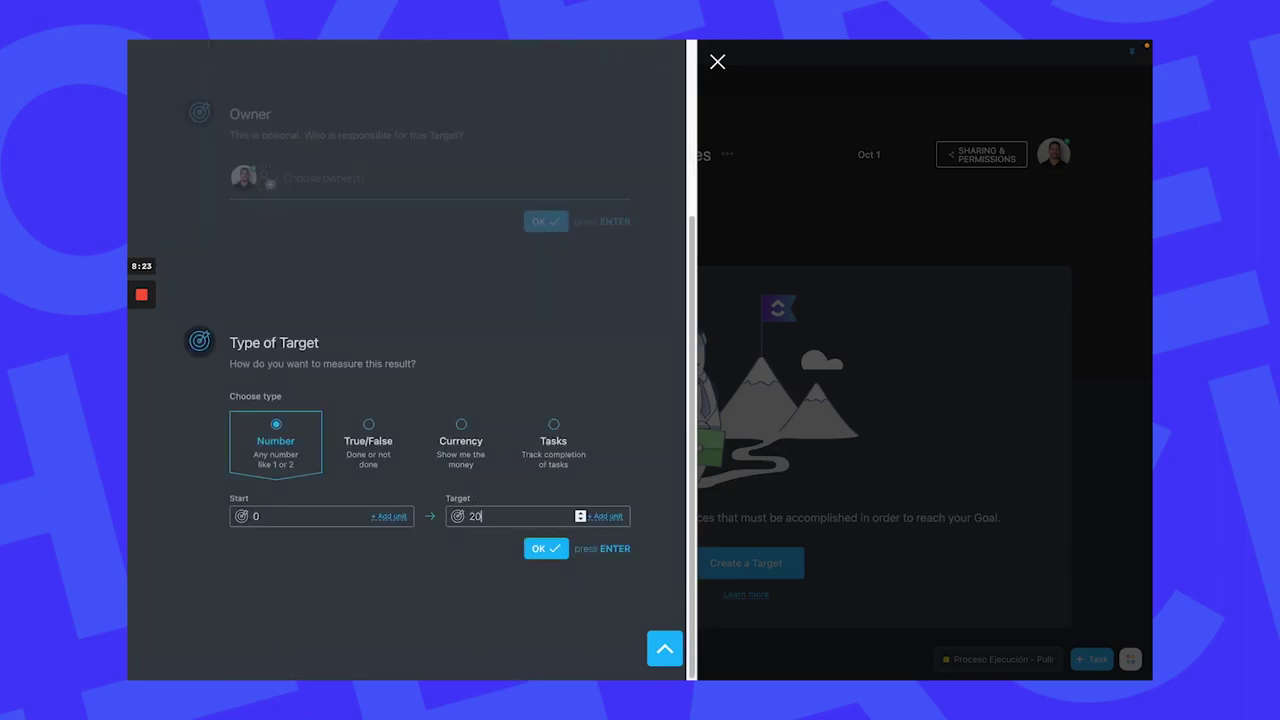
click(546, 548)
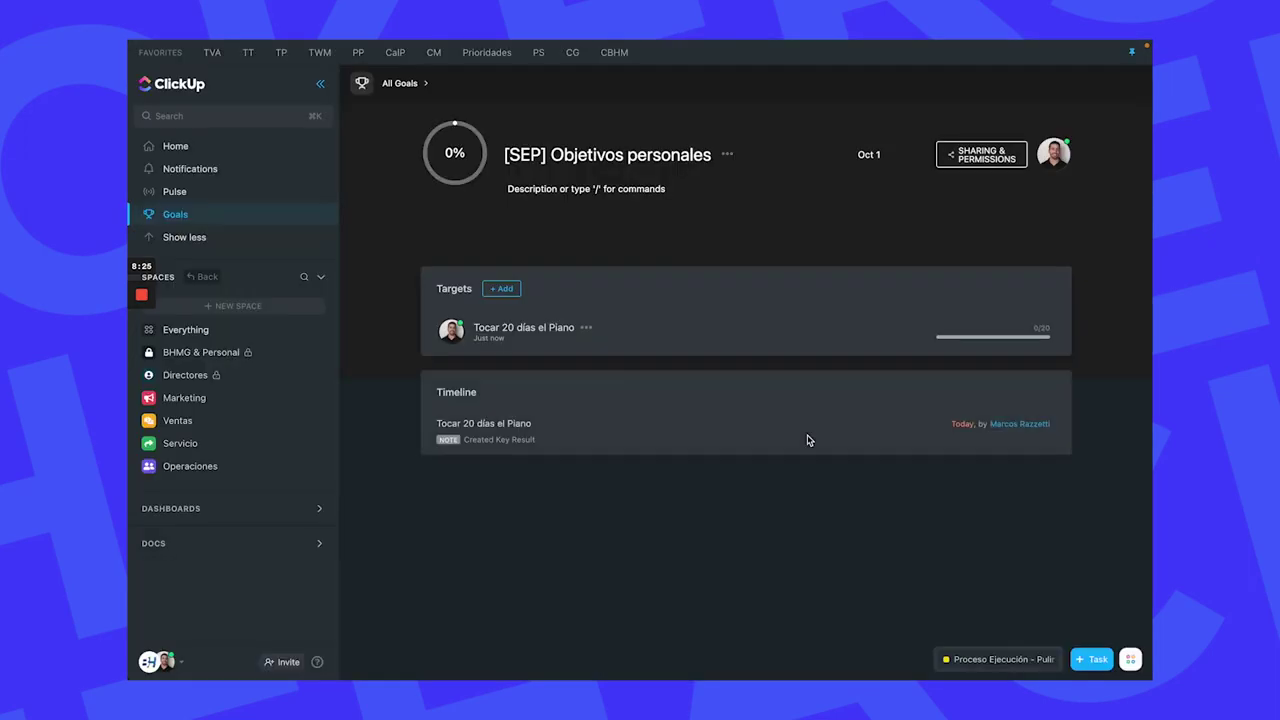
Switch to the Google Docs guide and extend the second weekly habit instruction to end with "ClickUp/reminder en iPhone."
key(super+Tab)
triple_click(527, 318)
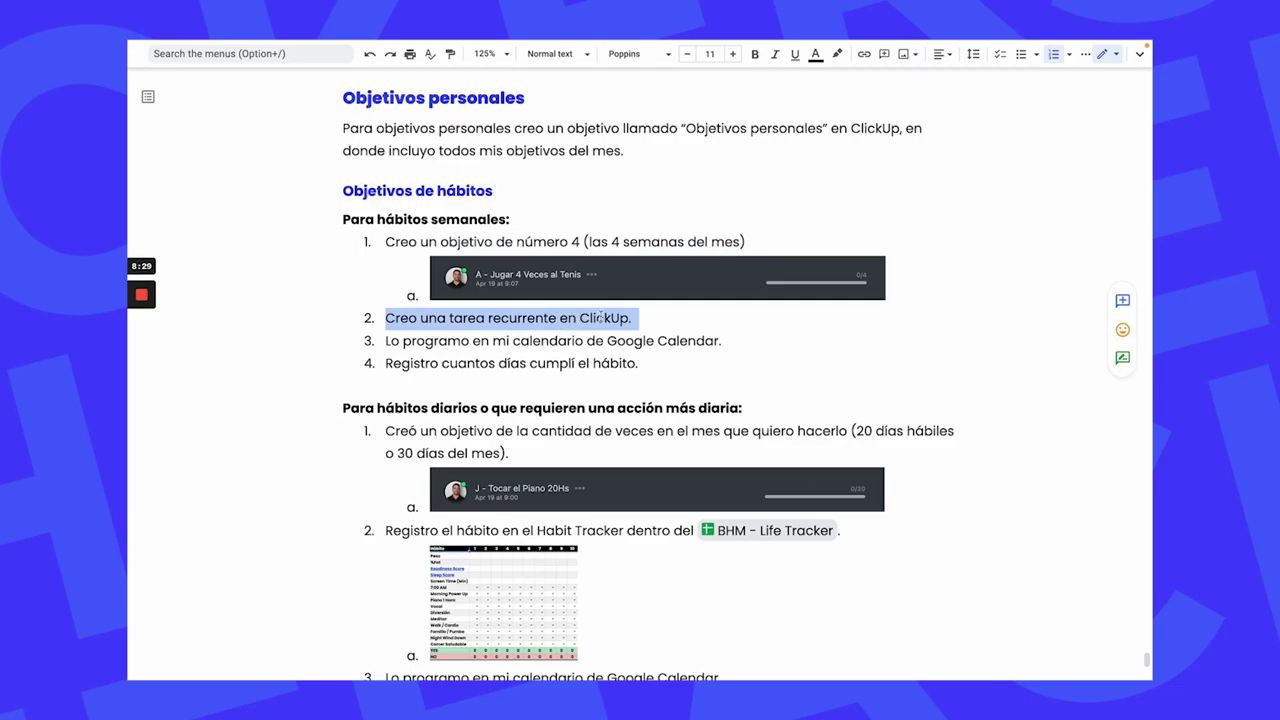
click(631, 316)
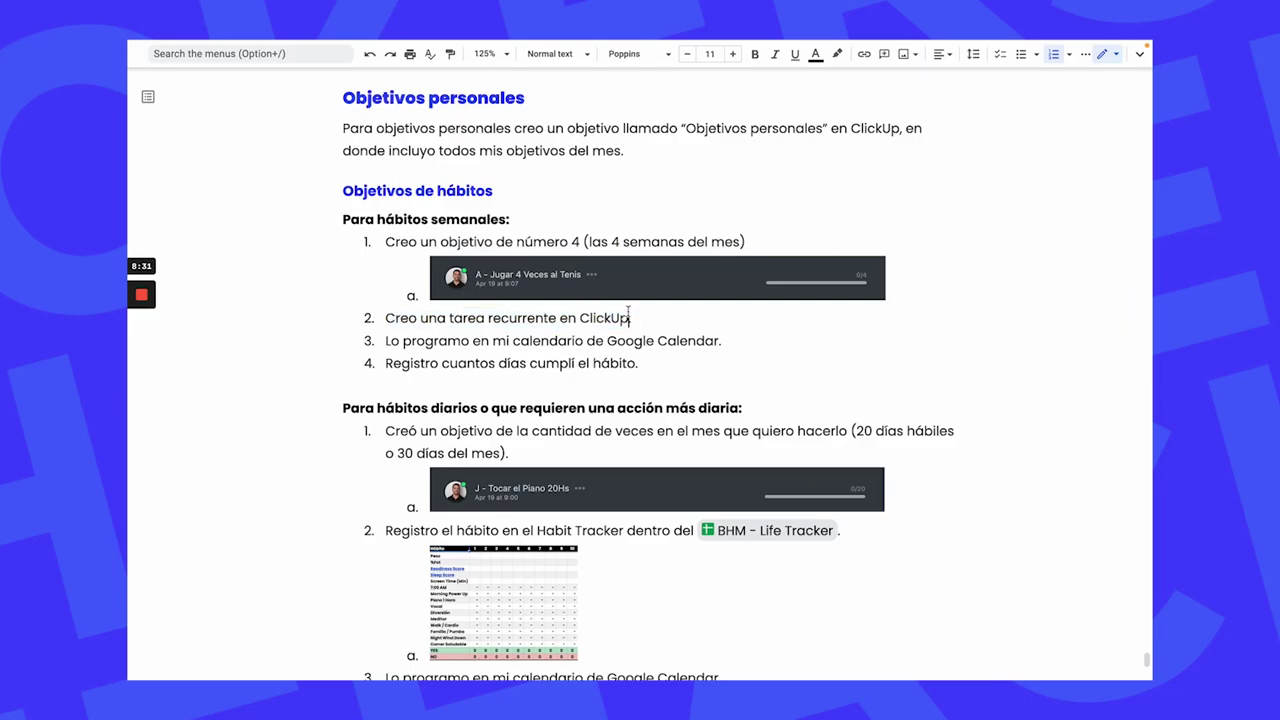
text(/reminder en iPhone.)
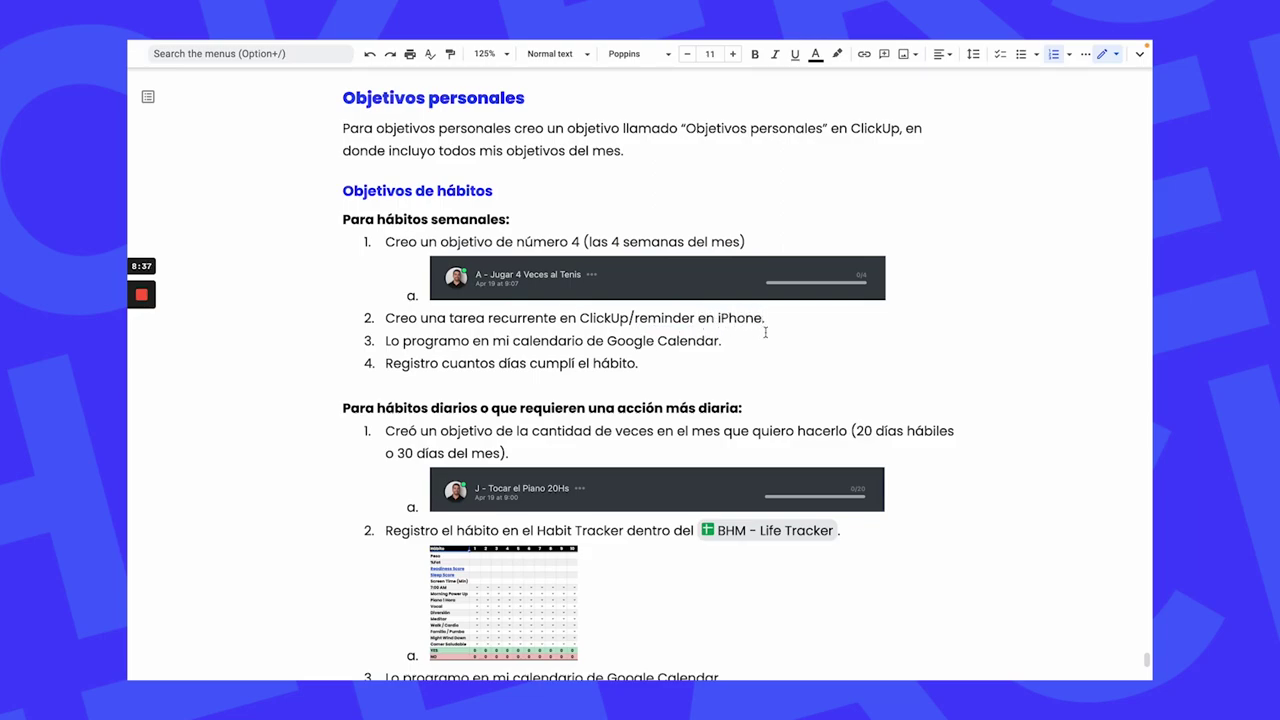
Review the remaining weekly habit instructions and the daily habit section, including the Habit Tracker image and the Google Calendar instruction
triple_click(646, 339)
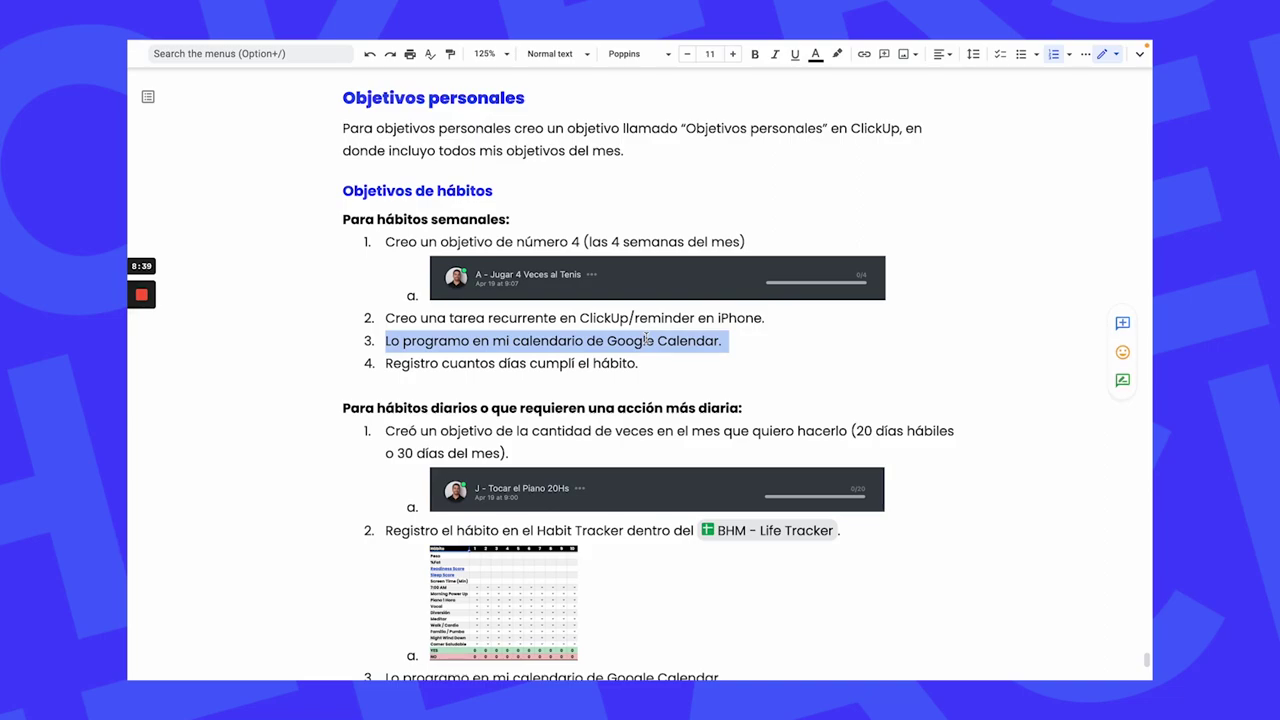
triple_click(586, 364)
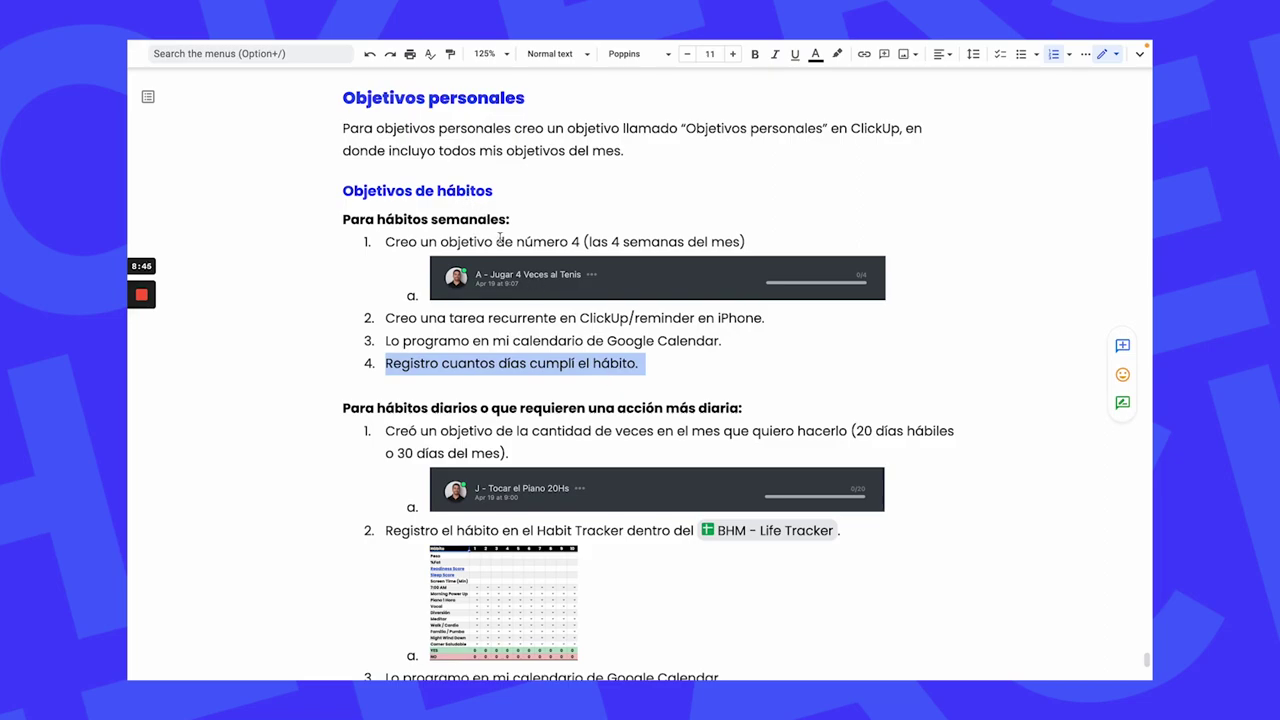
triple_click(537, 409)
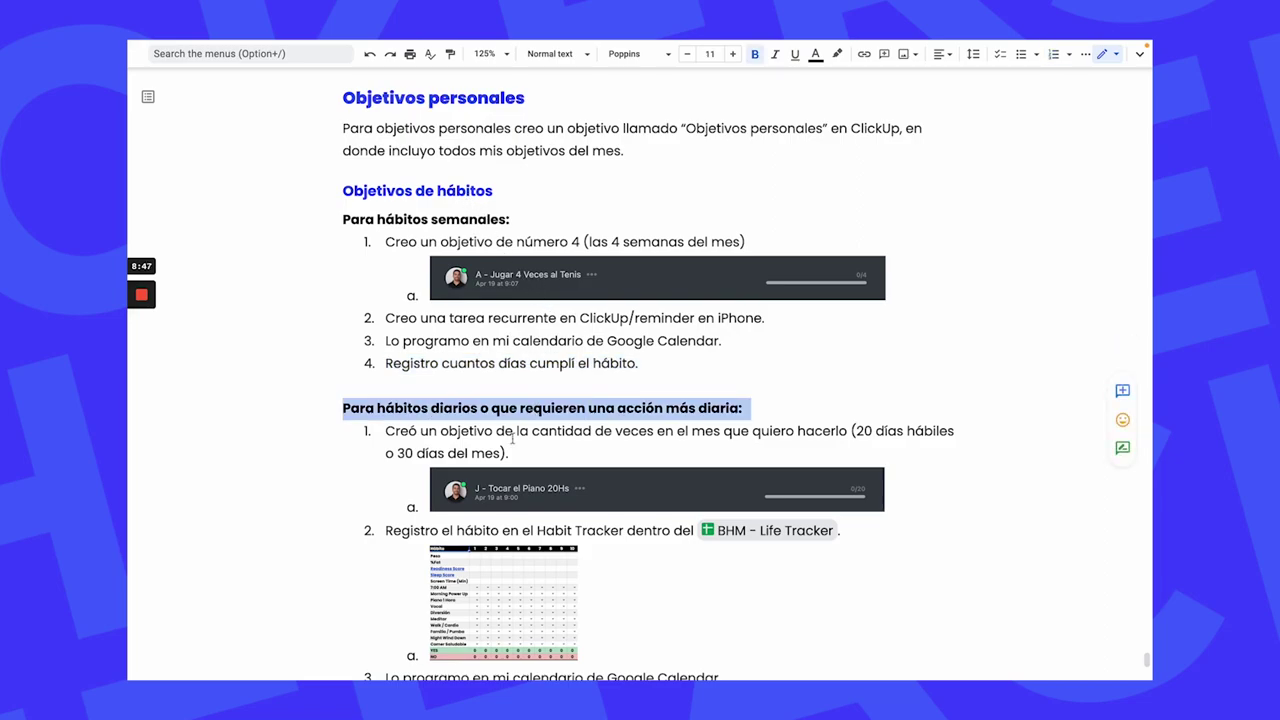
double_click(508, 432)
scroll(801, 435, down, 2)
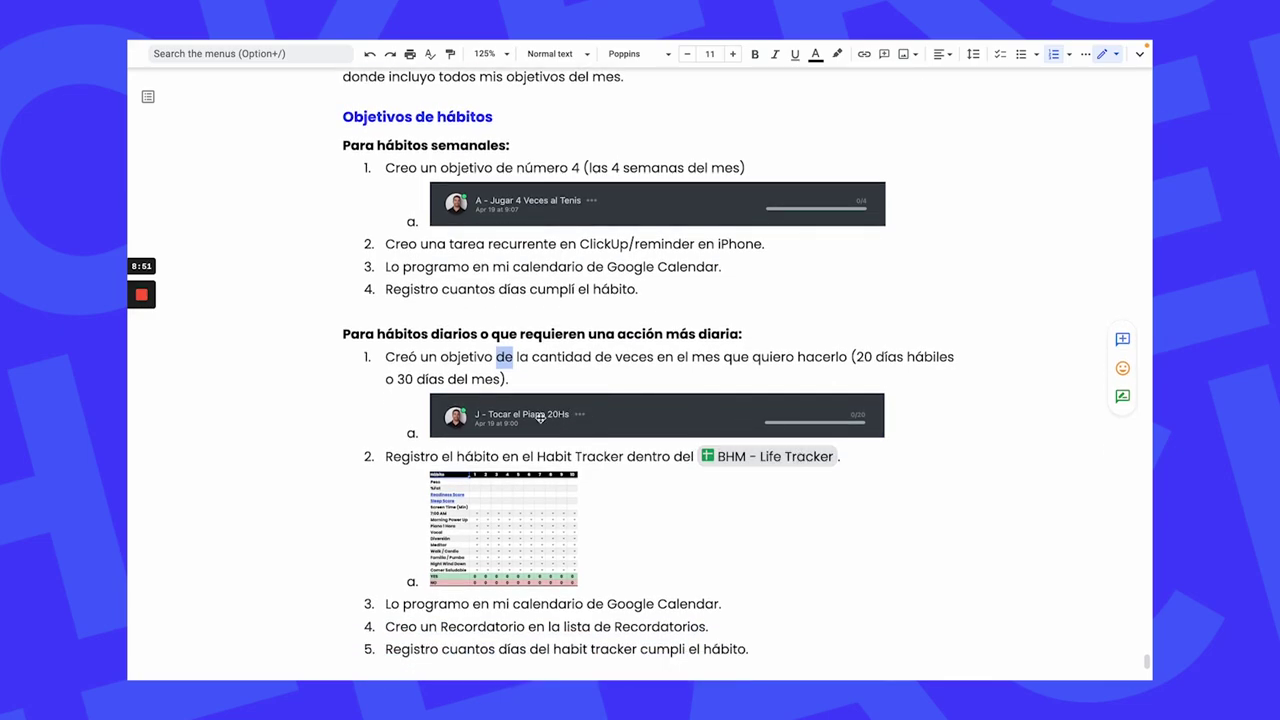
scroll(580, 419, down, 1)
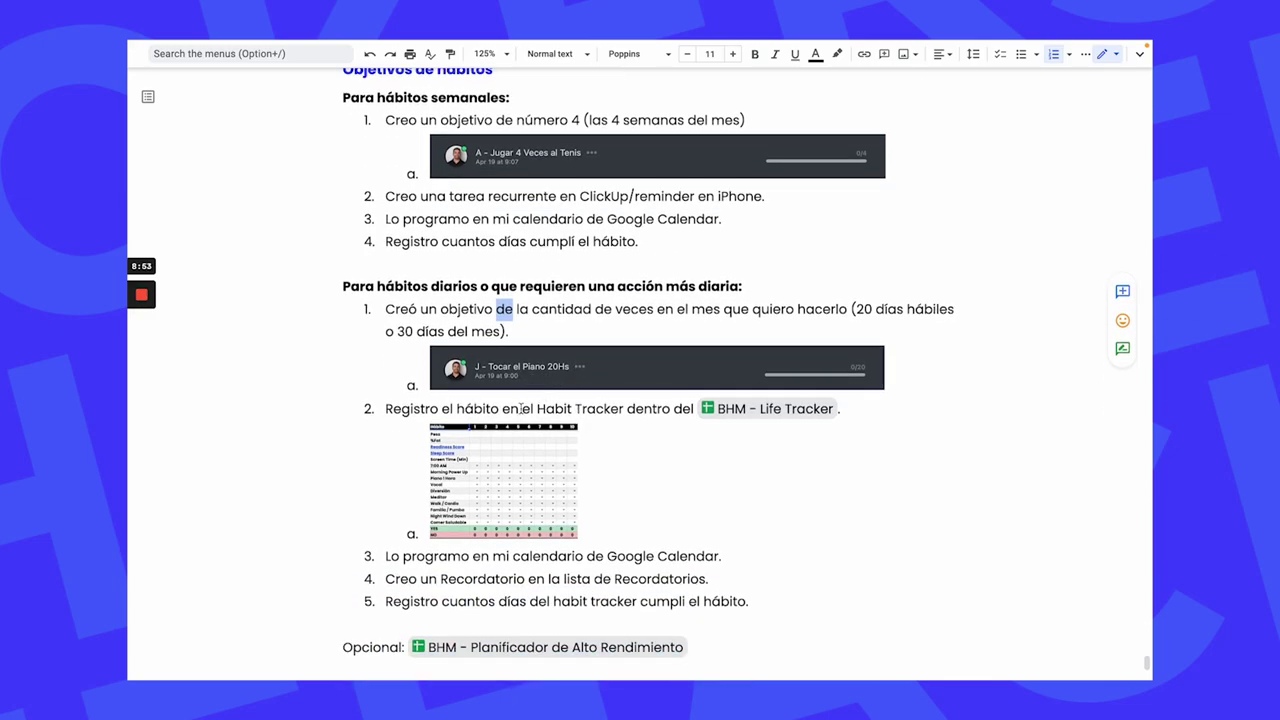
click(618, 405)
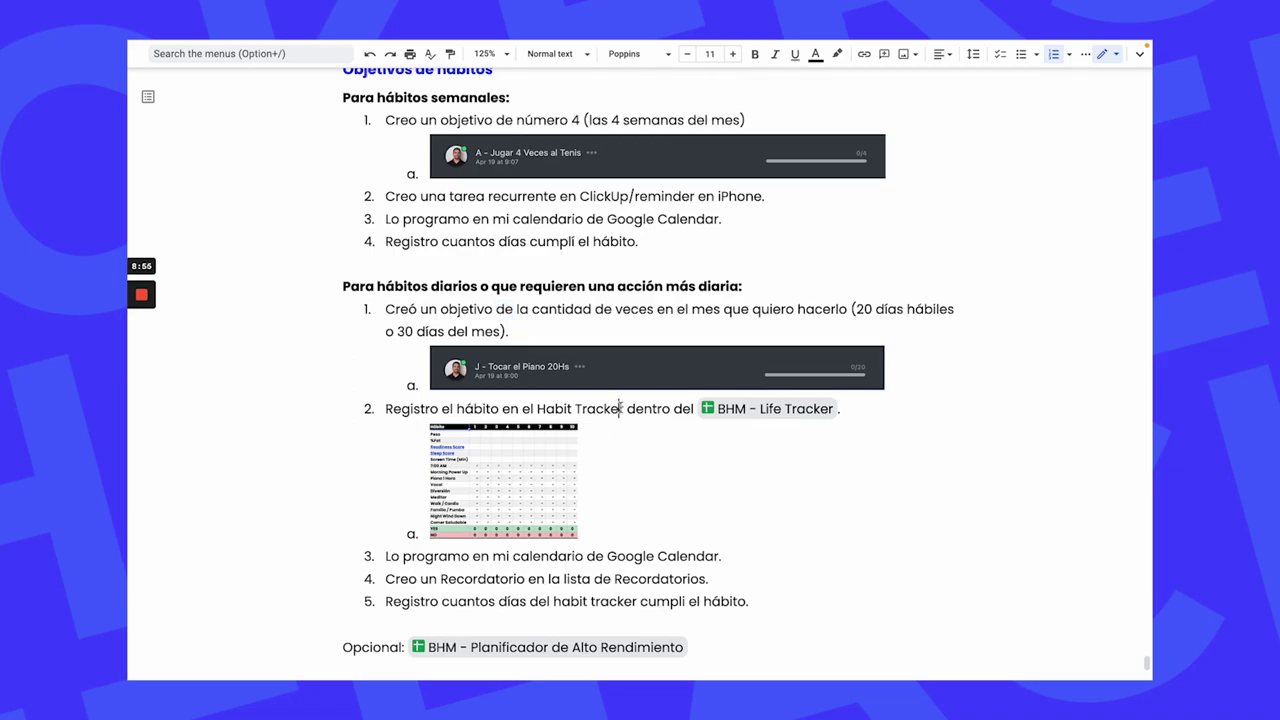
scroll(605, 427, down, 1)
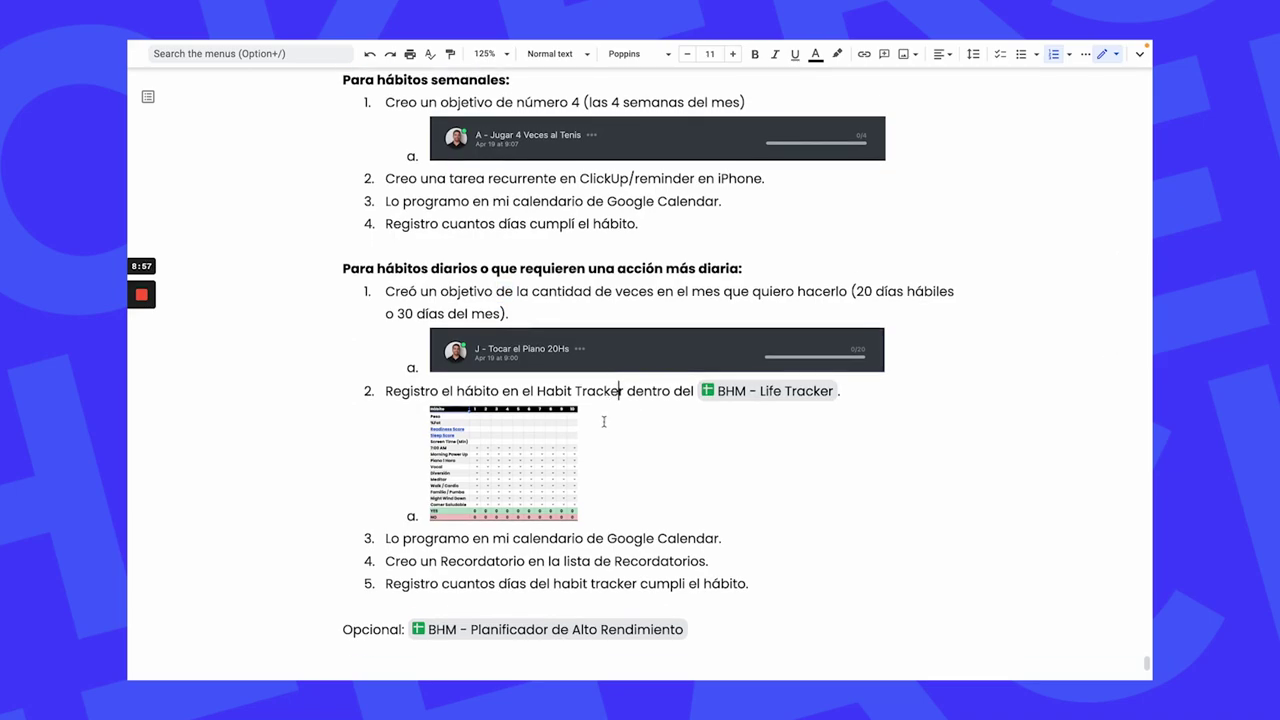
click(521, 480)
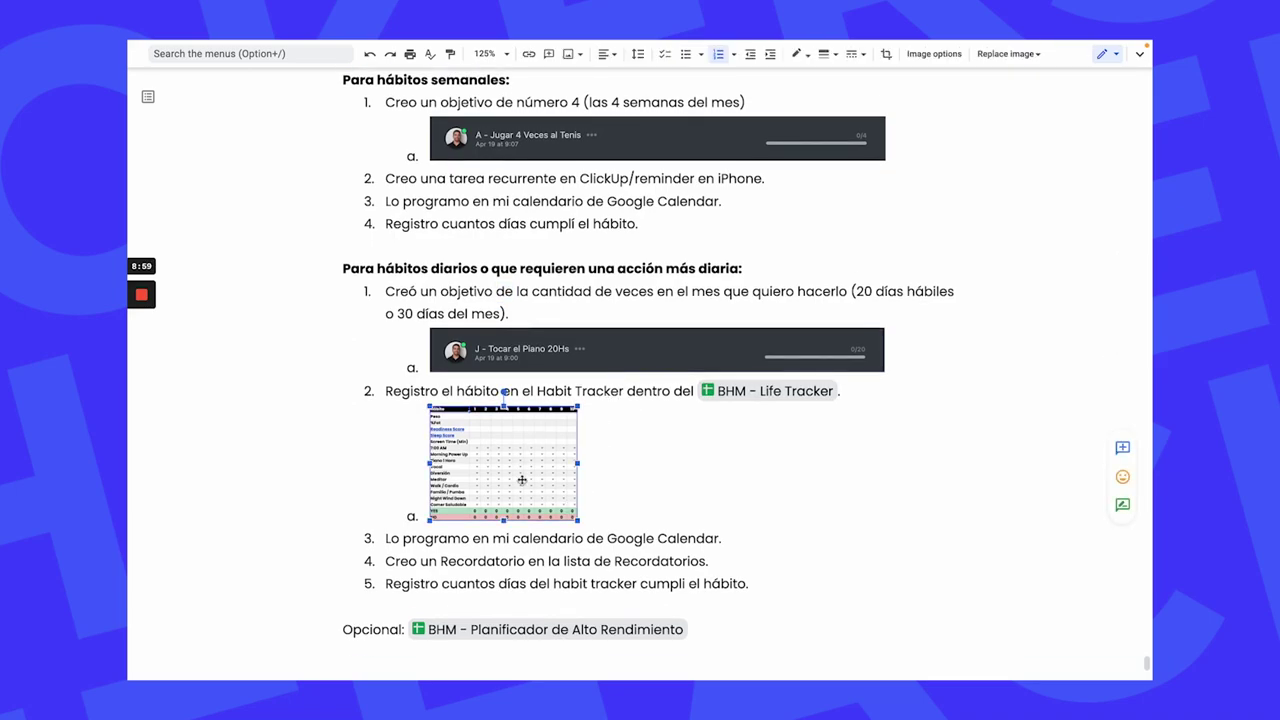
triple_click(631, 545)
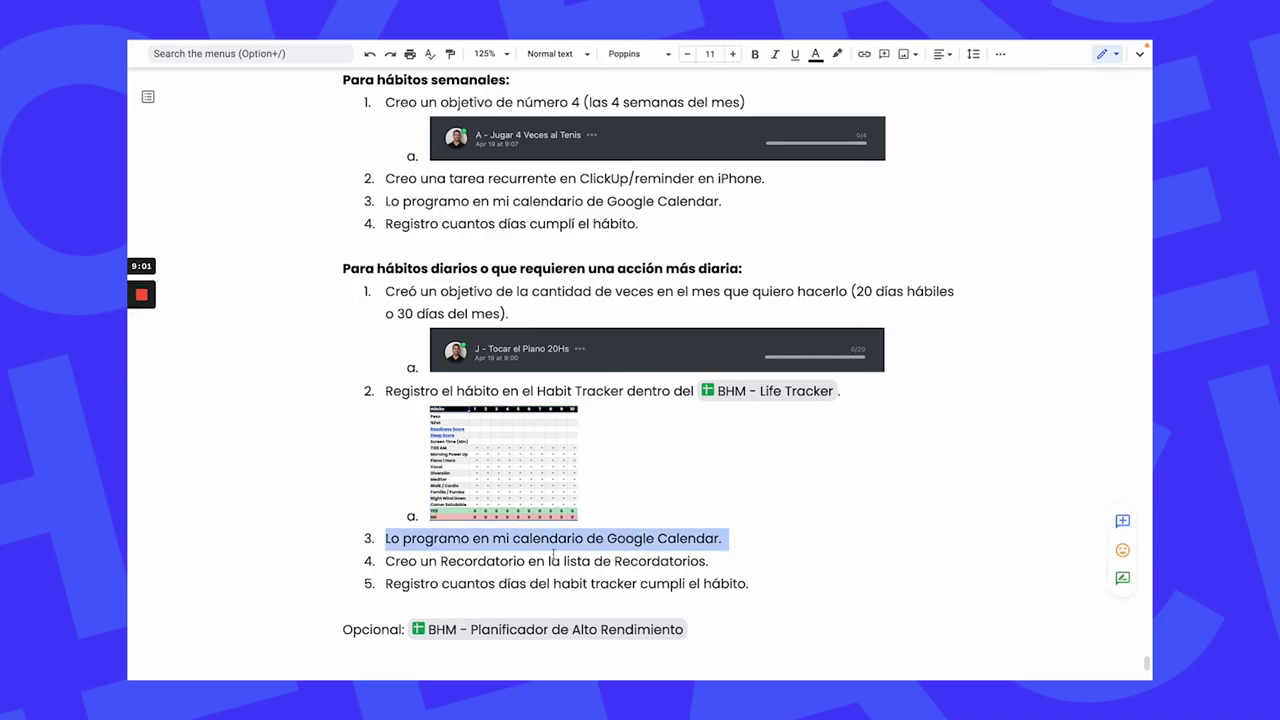
Extend the fourth daily habit instruction to end with "la lista de Recordatorios de iPhone."
triple_click(494, 563)
click(737, 563)
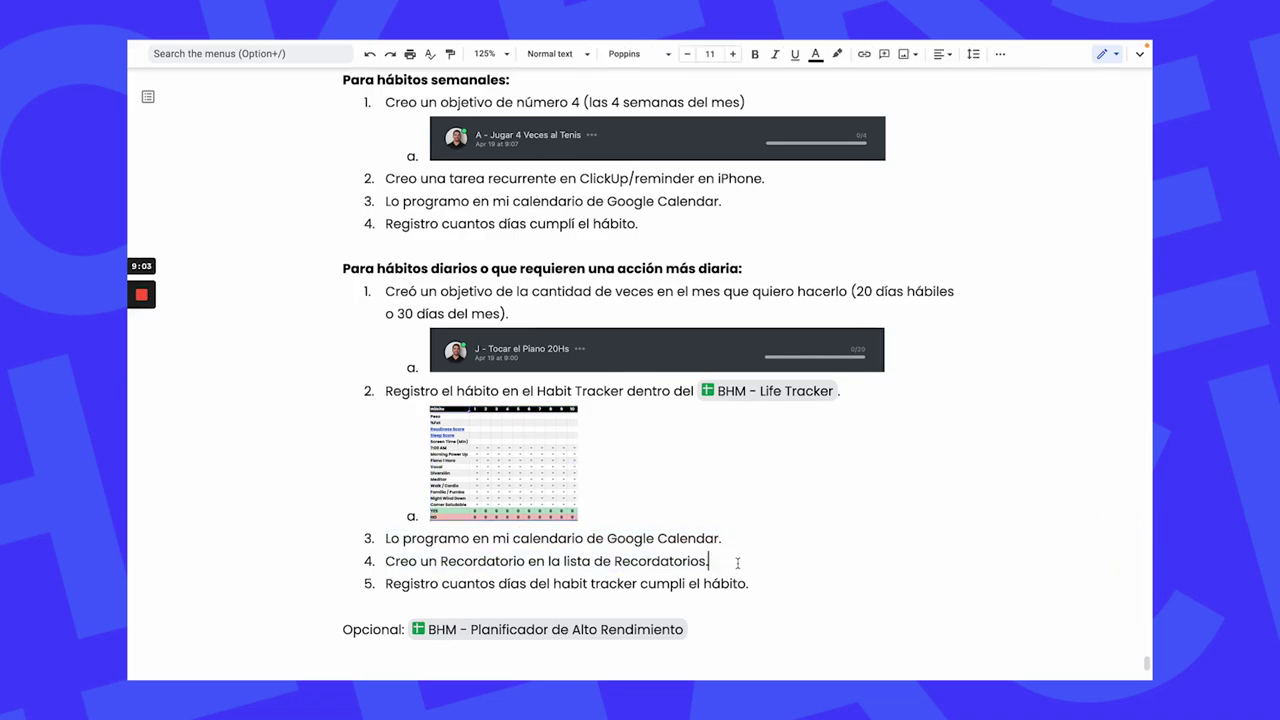
key(BackSpace)
text(de iph)
key(BackSpace)
key(BackSpace)
text(Phone.)
Look over the "BHM - Planificador de Alto Rendimiento" spreadsheet, then compare the guide's daily habit section with the personal goal in ClickUp
key(ctrl+Tab)
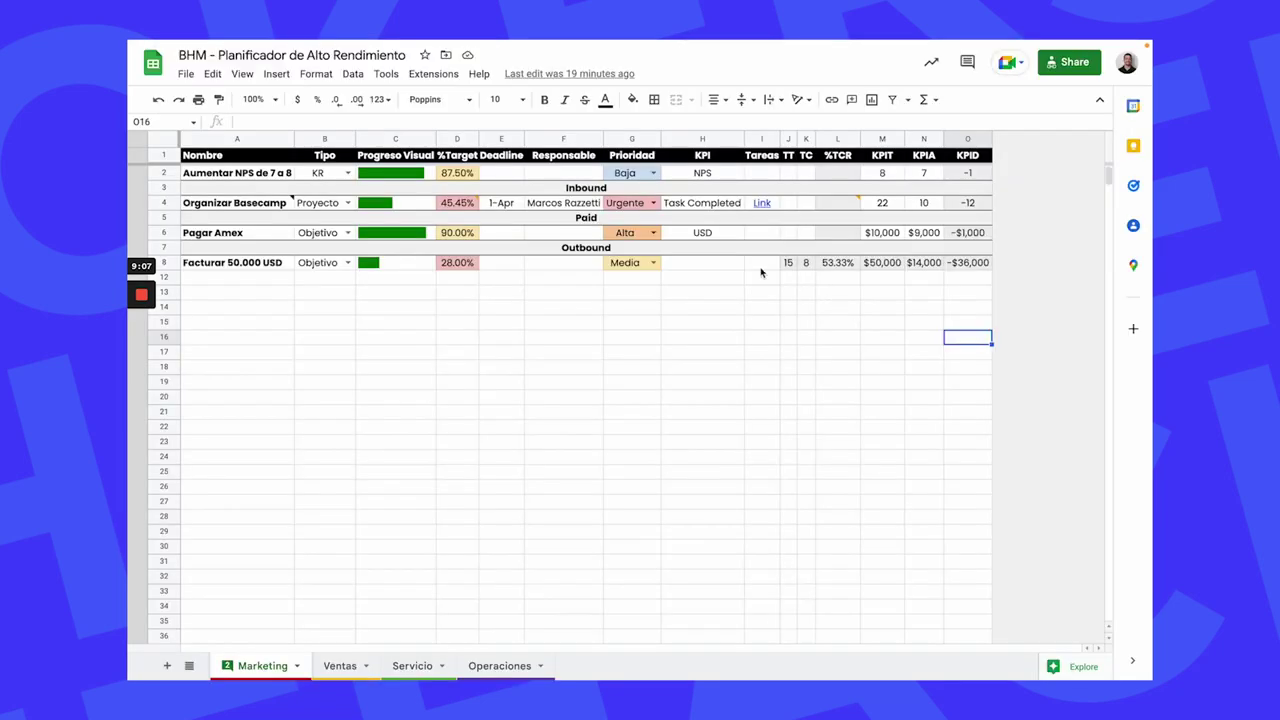
key(Home)
key(ctrl+Tab)
key(ctrl+shift+Tab)
key(End)
key(ctrl+Tab)
key(ctrl+Tab)
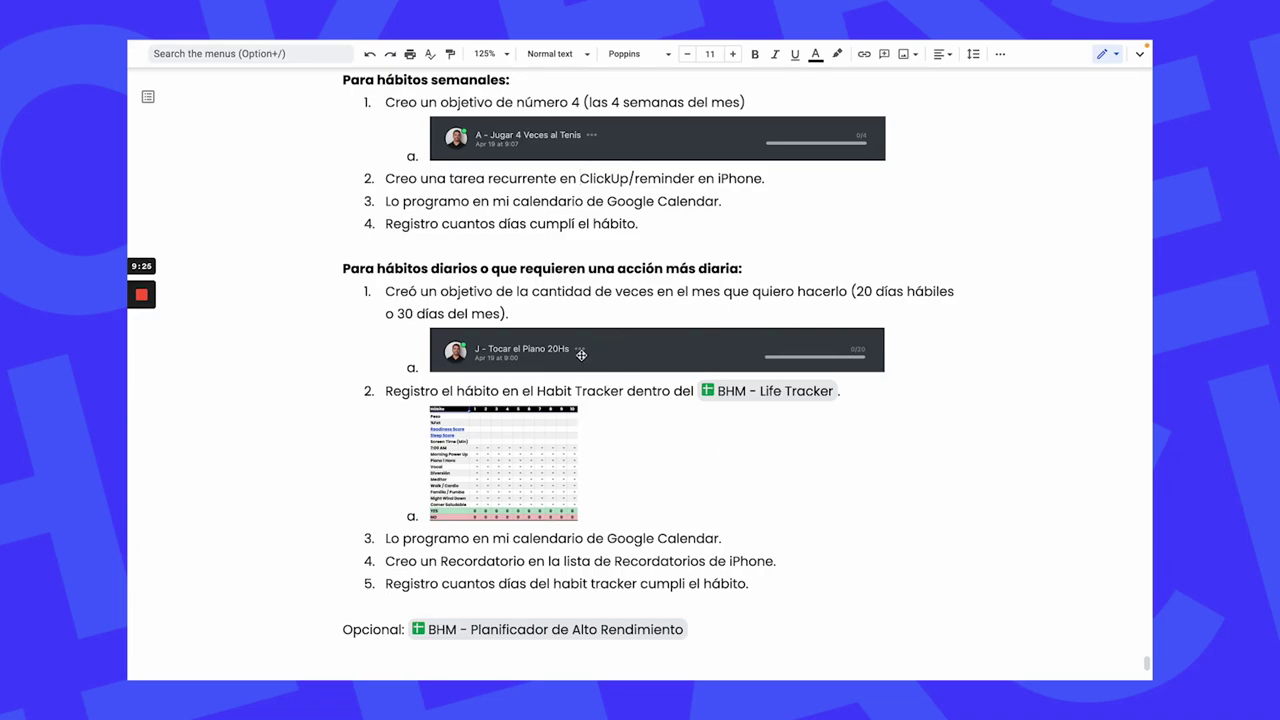
key(super+Tab)
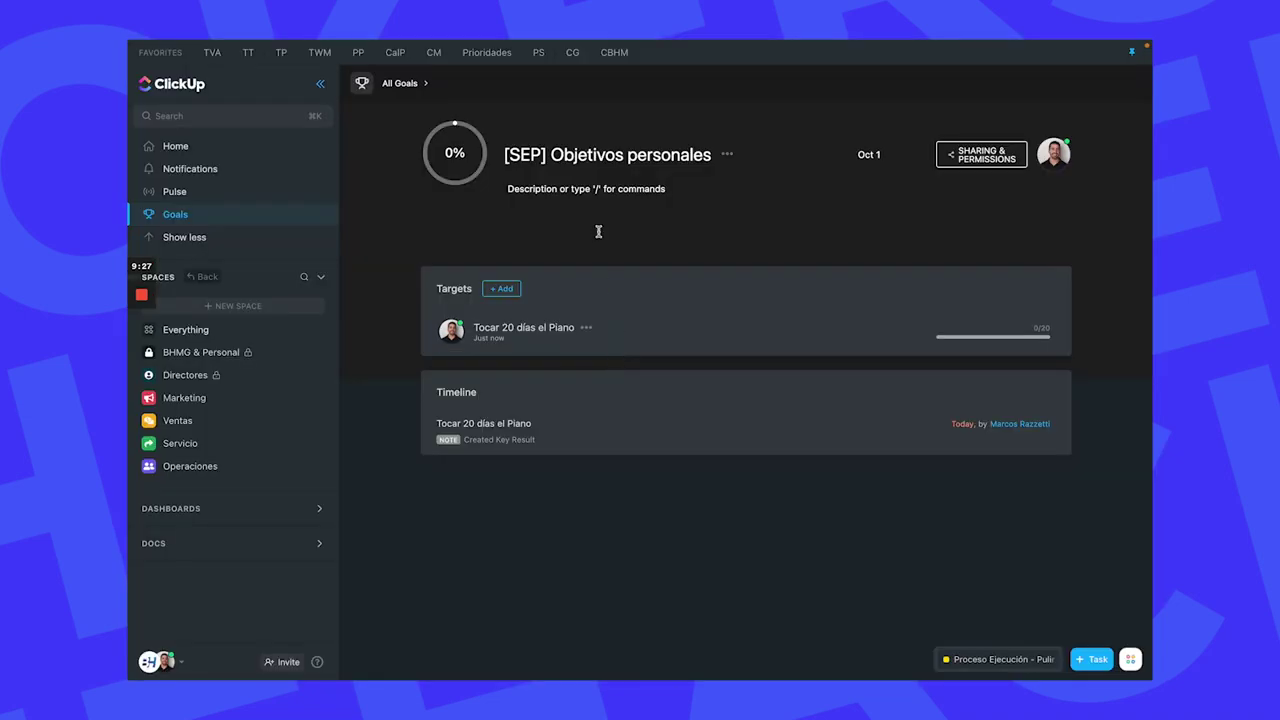
key(super+Tab)
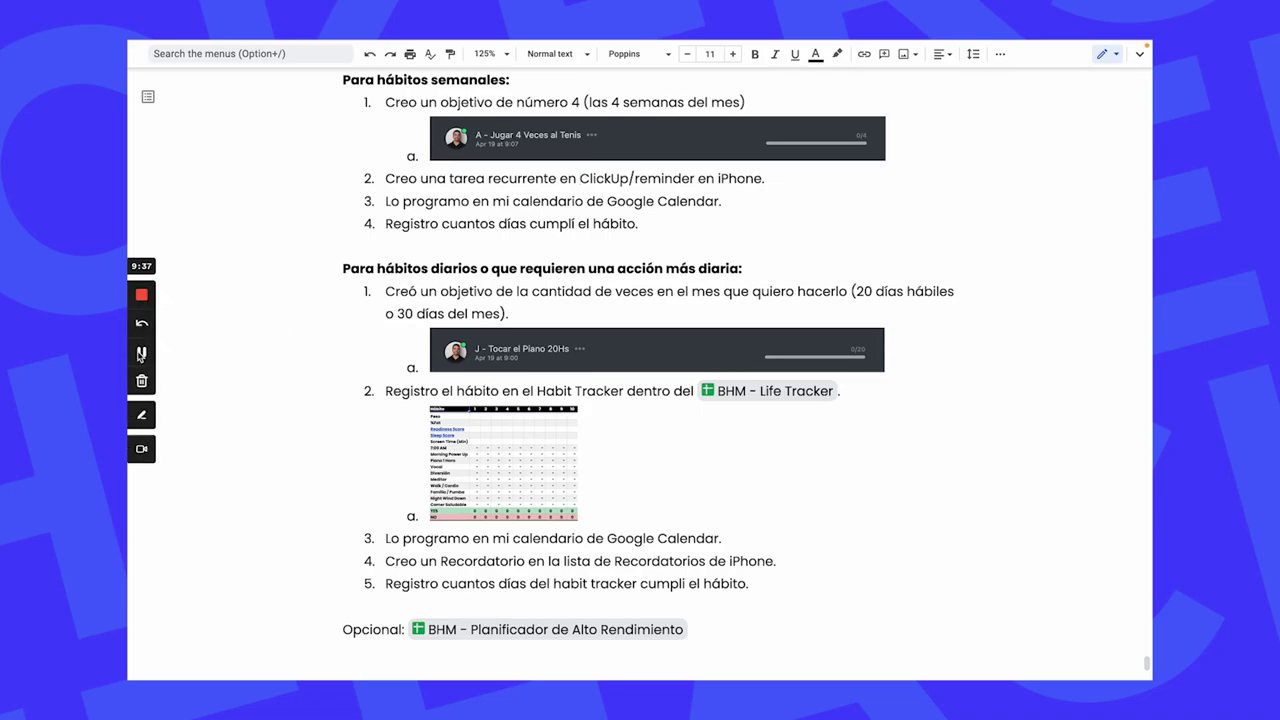
In the Life Tracker's Habits sheet, mark "Piano 30 Min" for days 1 to 8 as Y, N, Y, Y, N, Y, Y, N
key(ctrl+Tab)
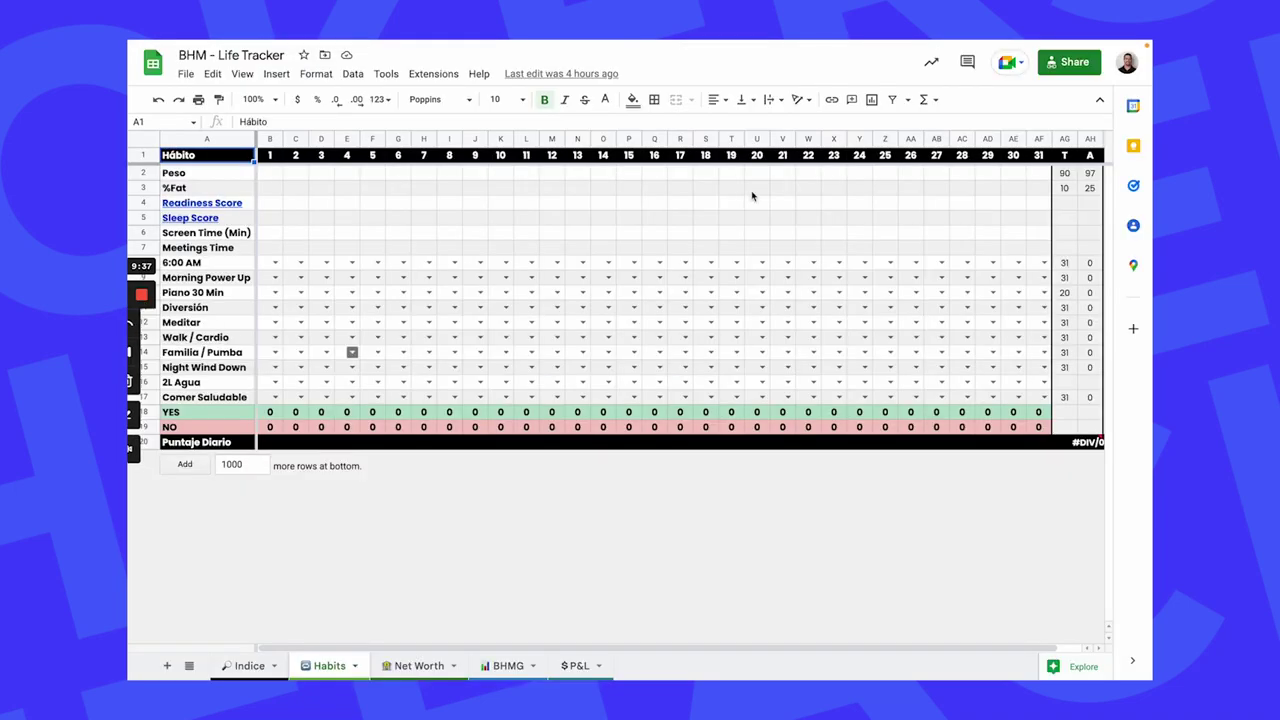
click(275, 292)
click(268, 311)
click(300, 292)
click(296, 333)
click(326, 292)
click(336, 312)
click(350, 292)
click(343, 312)
click(376, 292)
click(388, 328)
click(403, 292)
click(411, 313)
click(429, 292)
click(437, 309)
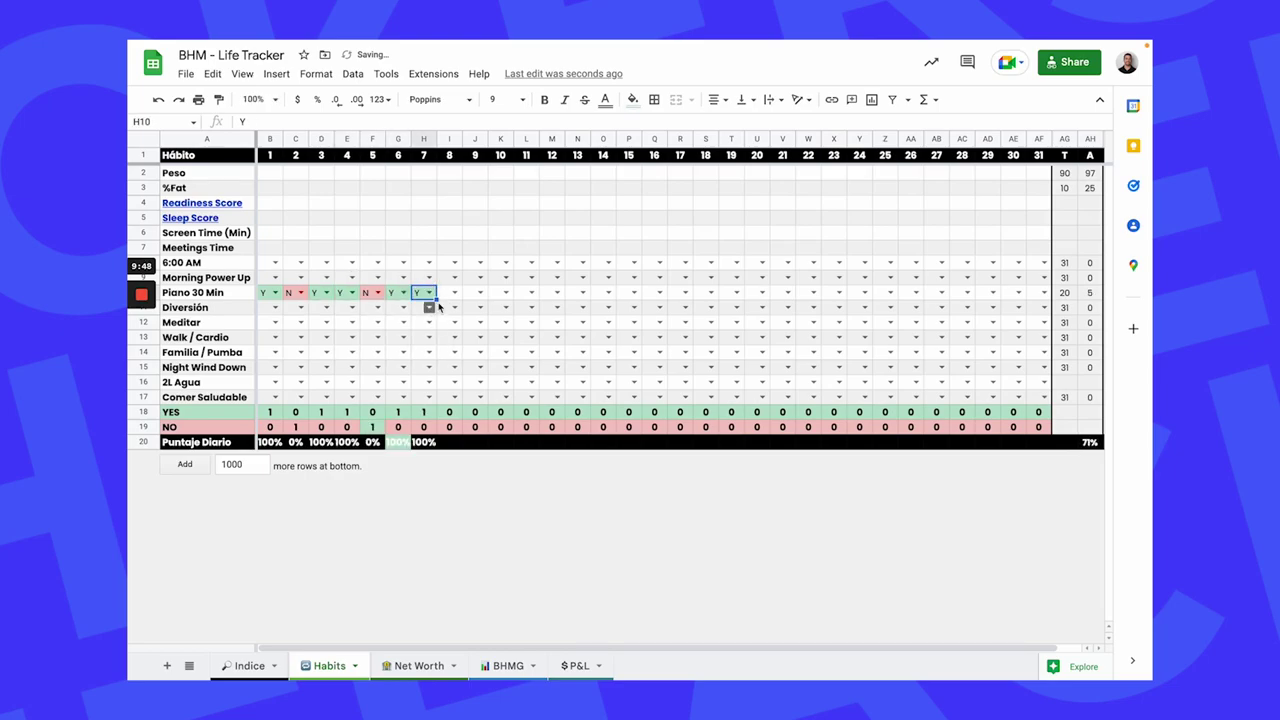
click(455, 292)
click(452, 329)
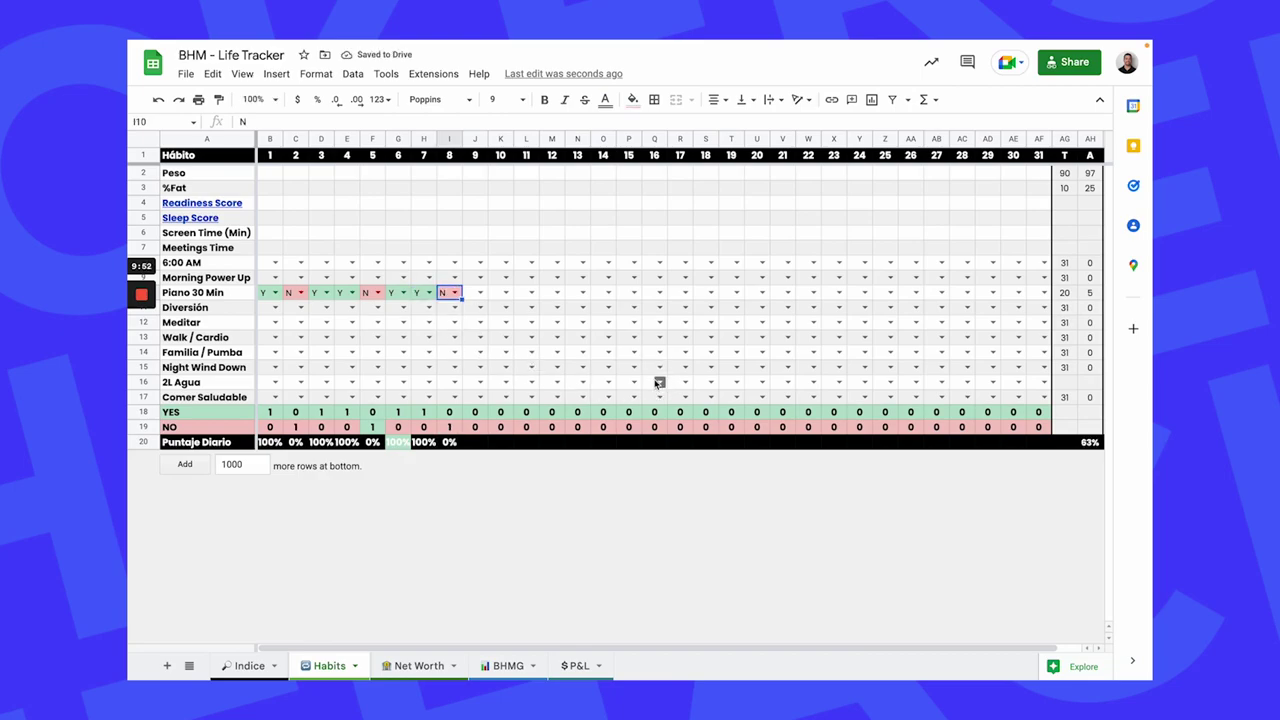
Examine the achieved count and difference formulas for the "Piano 30 Min" habit
click(737, 352)
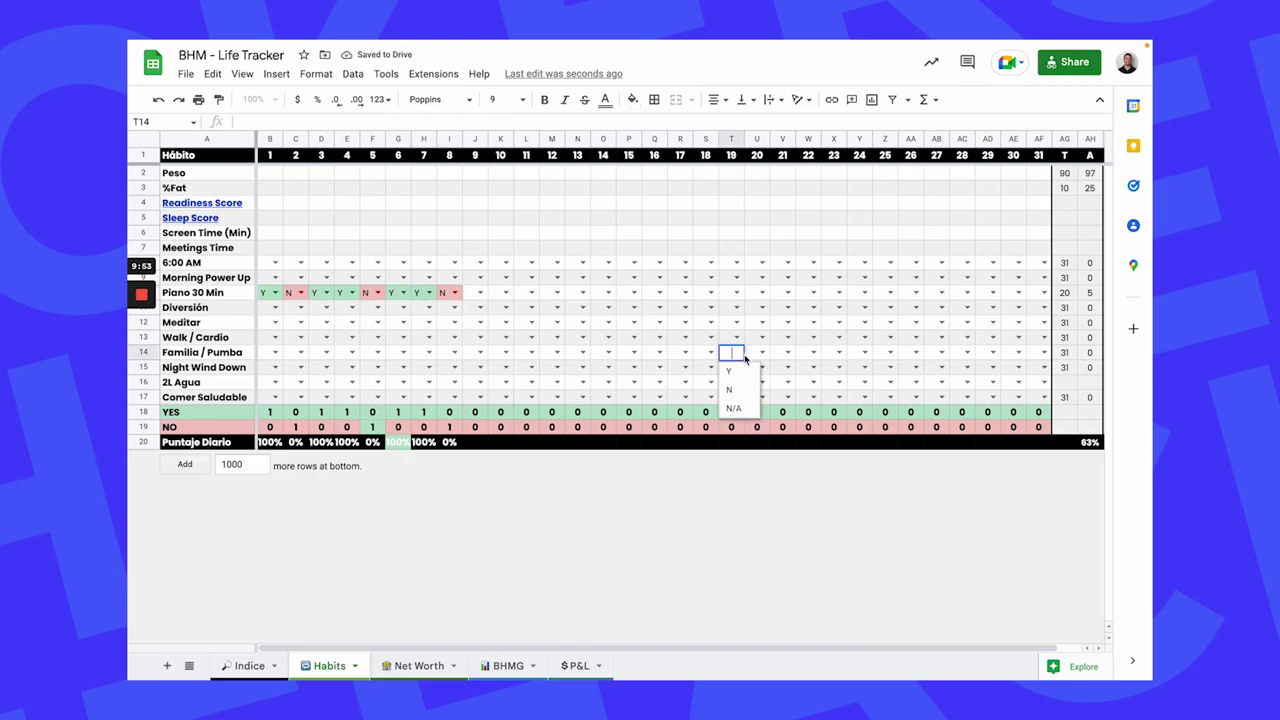
click(1091, 293)
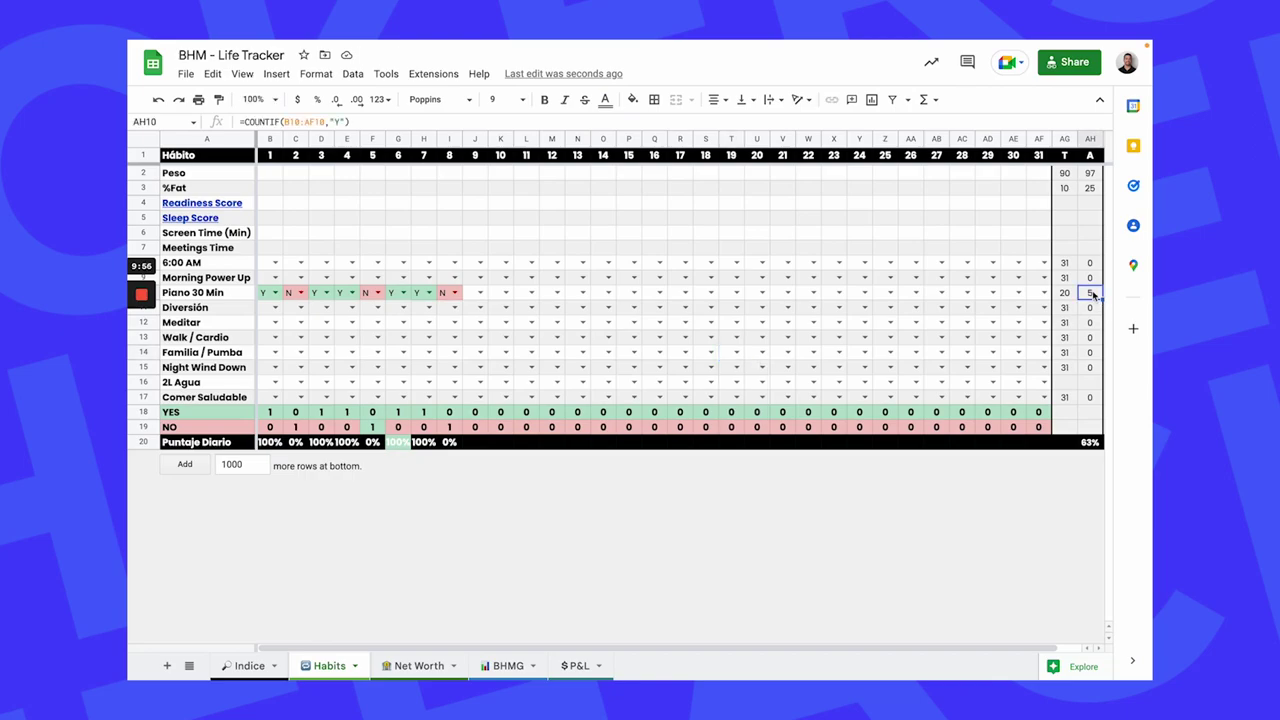
key(Right)
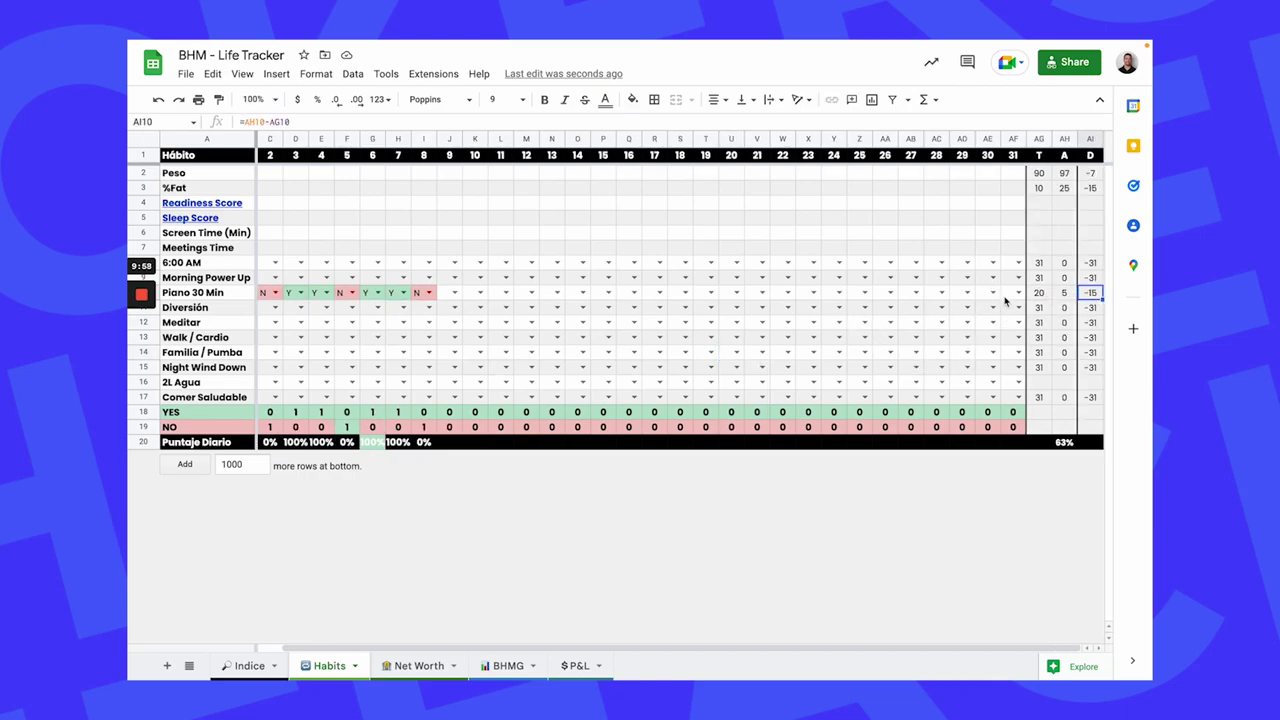
key(Left)
key(Left)
click(1063, 290)
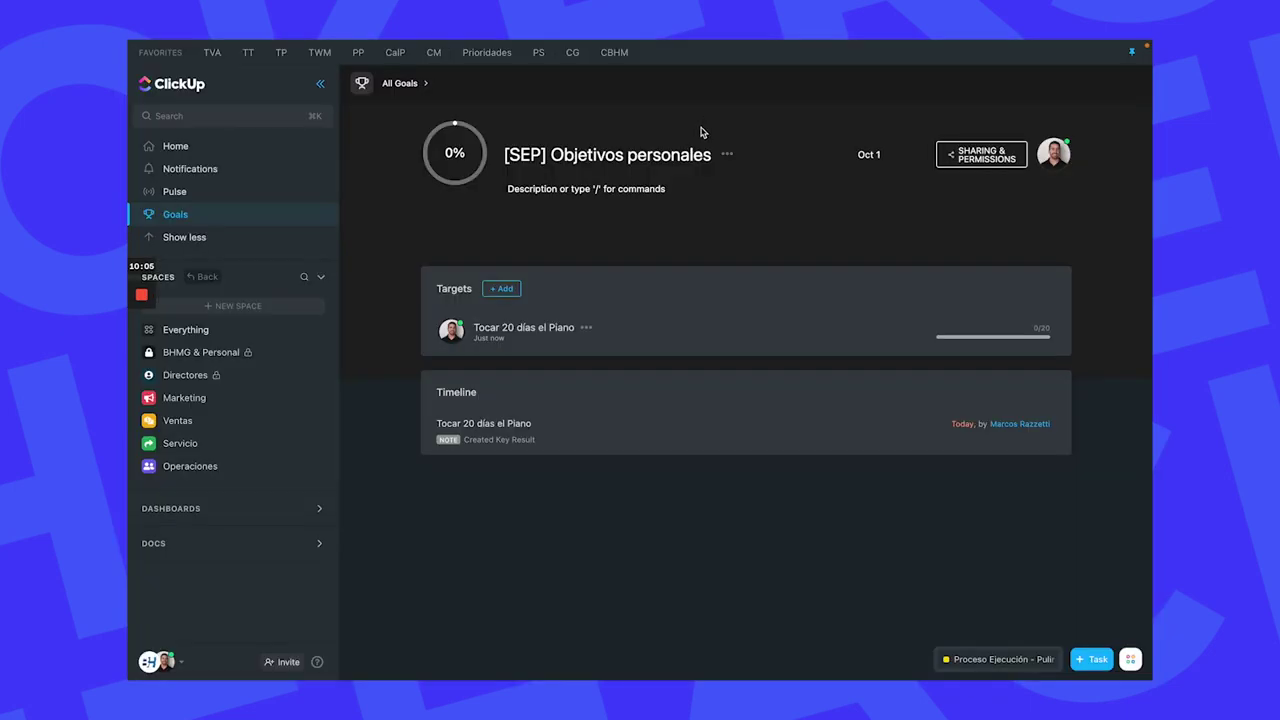
In ClickUp, record progress of 5 on the "Tocar 20 días el Piano" target
click(663, 332)
text(1)
click(1145, 392)
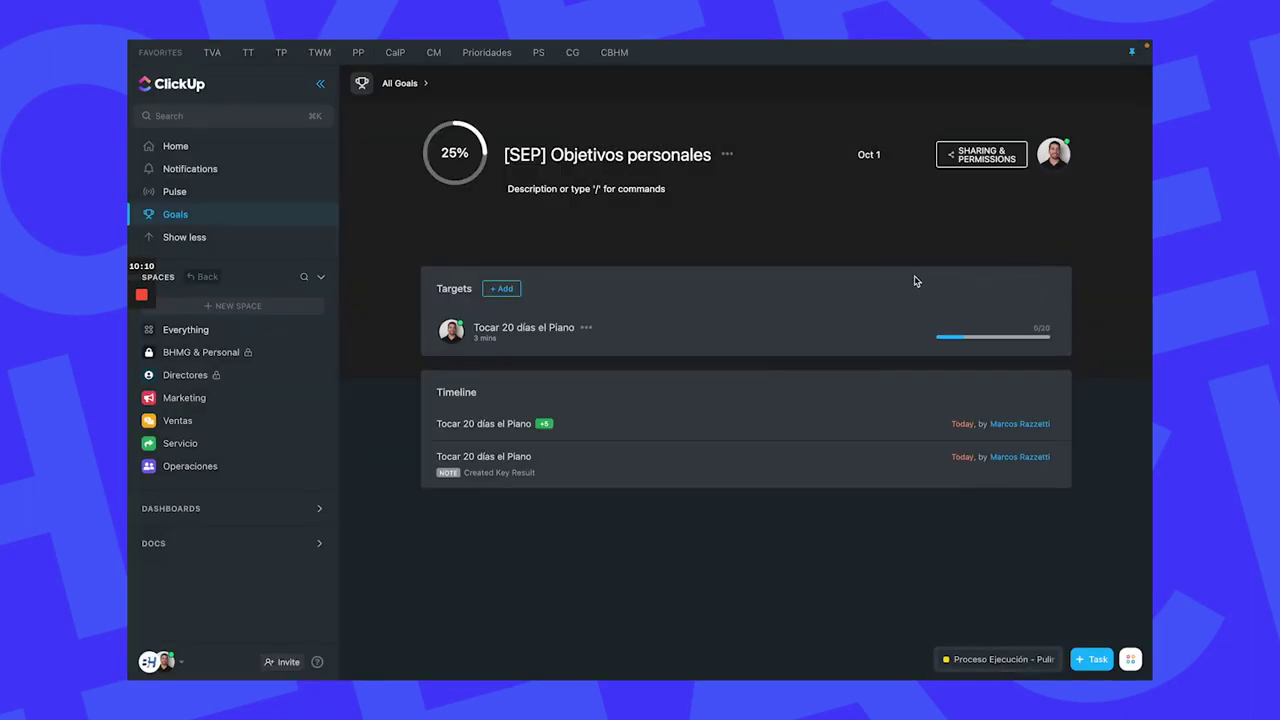
Revisit the Life Tracker and the guide's optional planner link, ending on the "BHM - Planificador de Alto Rendimiento" spreadsheet
key(super+Tab)
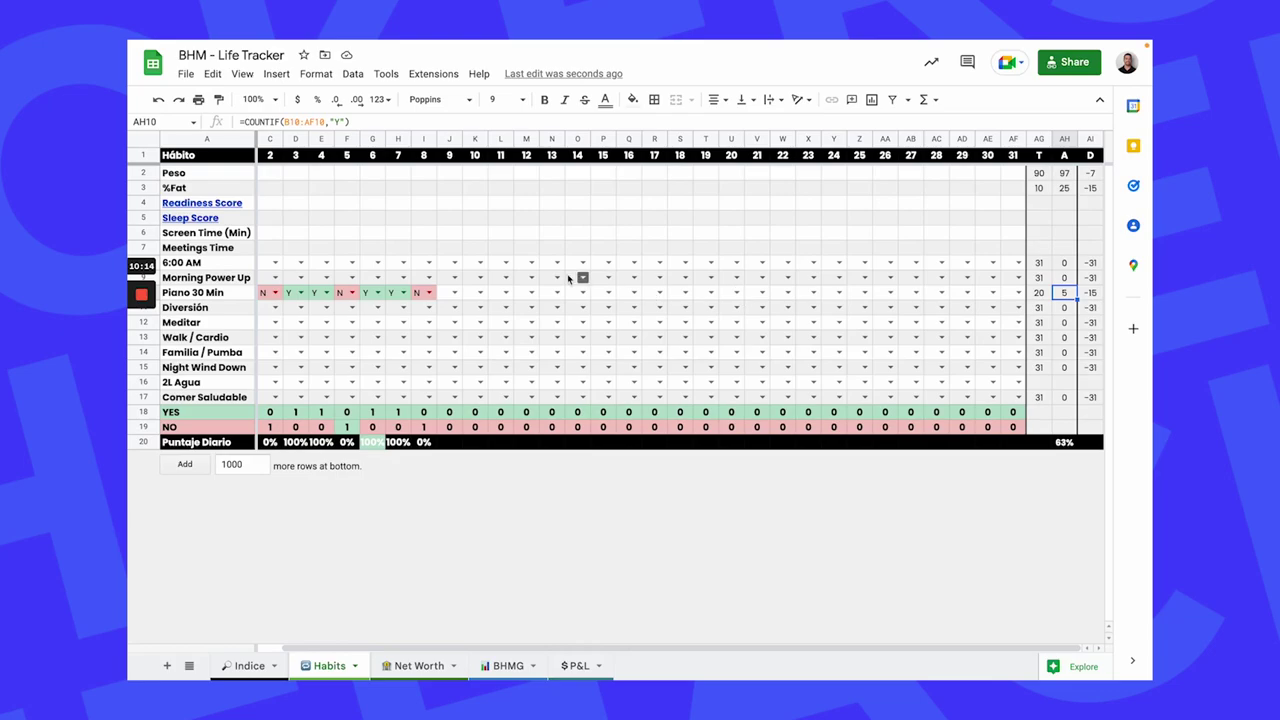
click(679, 173)
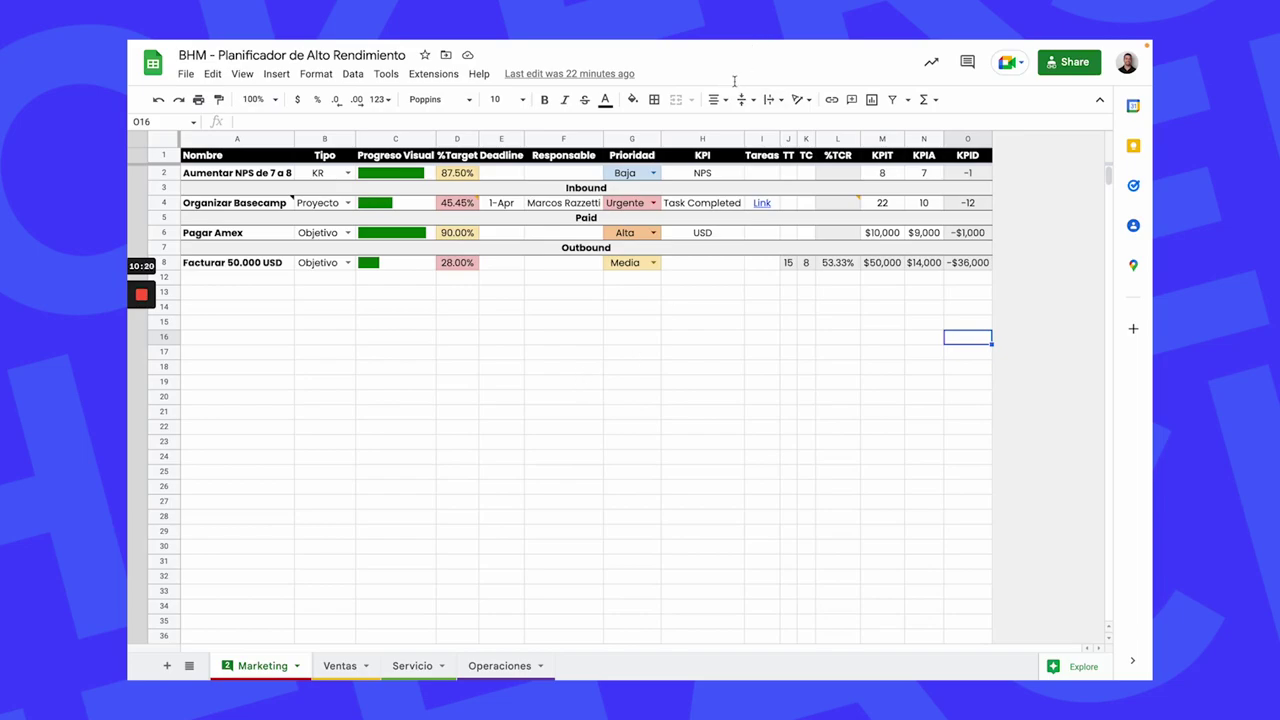
key(super+w)
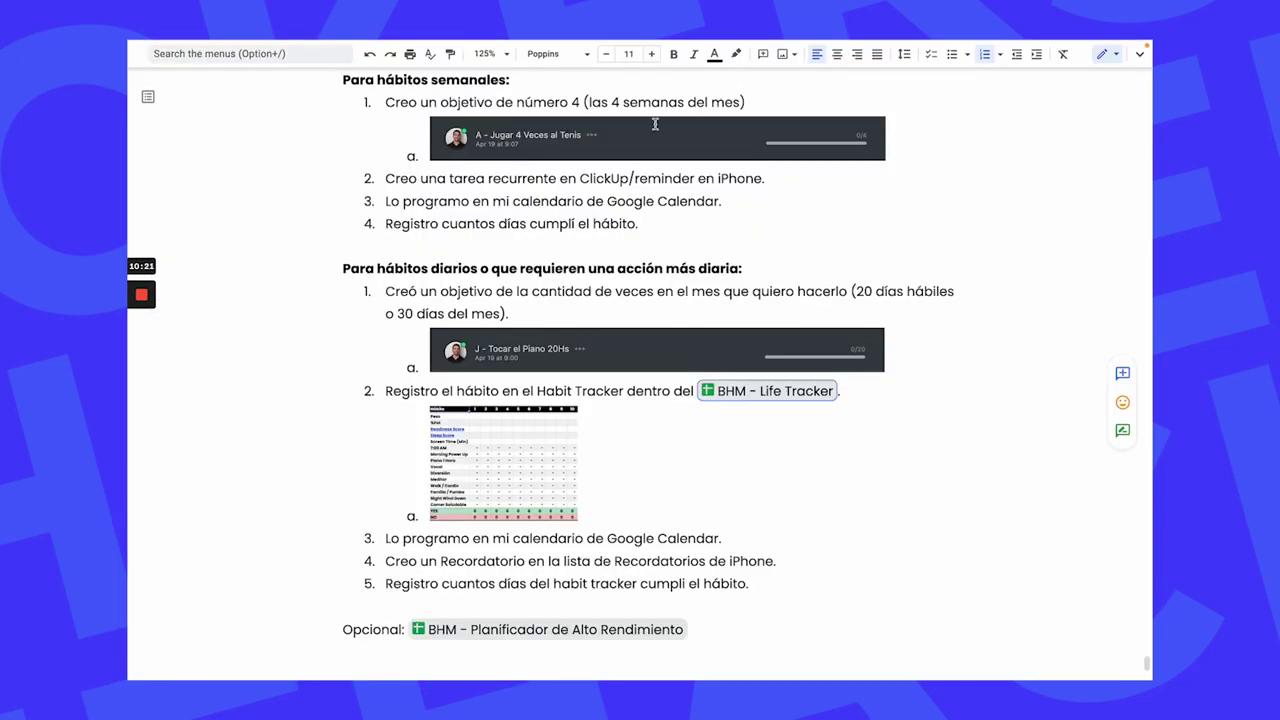
click(748, 610)
click(749, 623)
scroll(755, 600, down, 1)
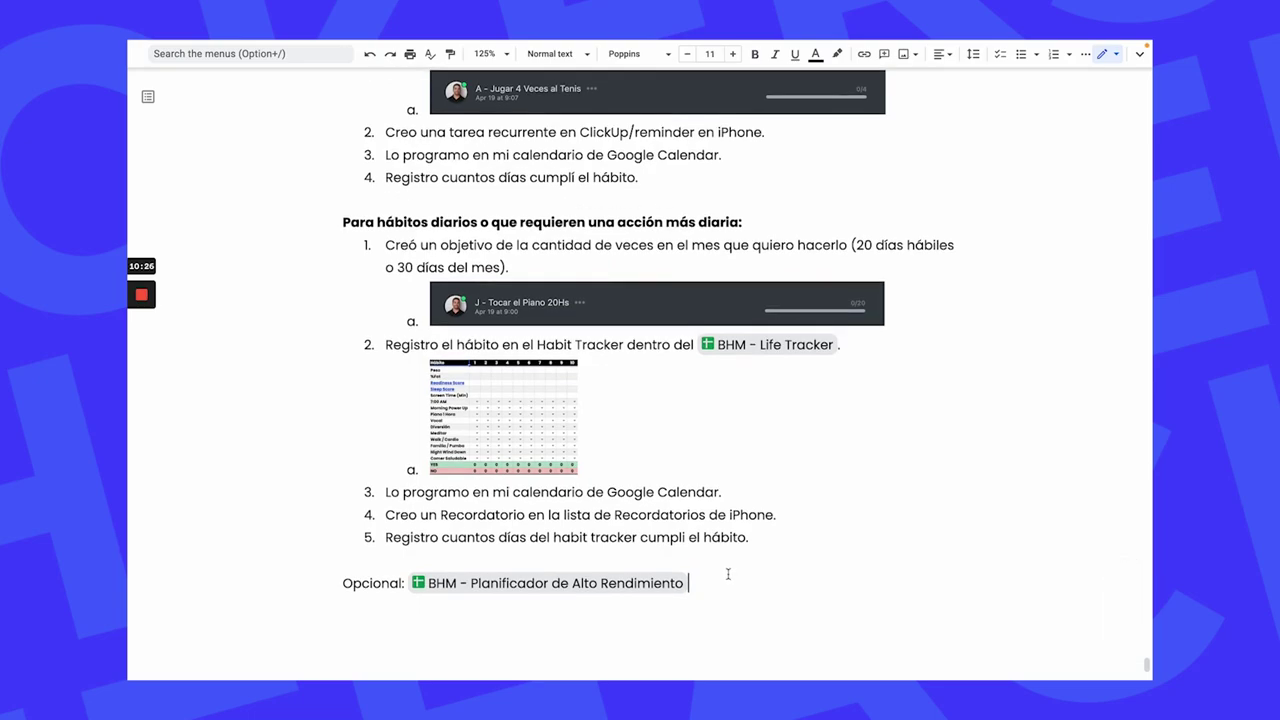
key(super+w)
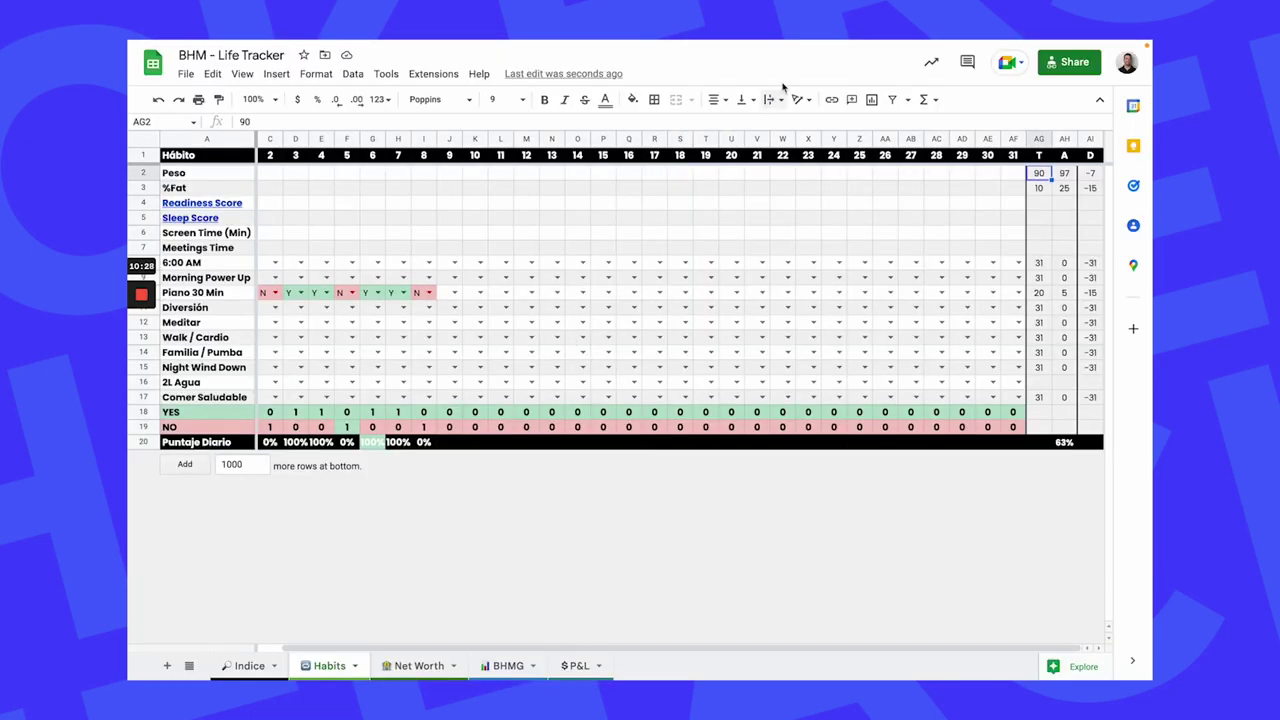
key(super+w)
key(super+w)
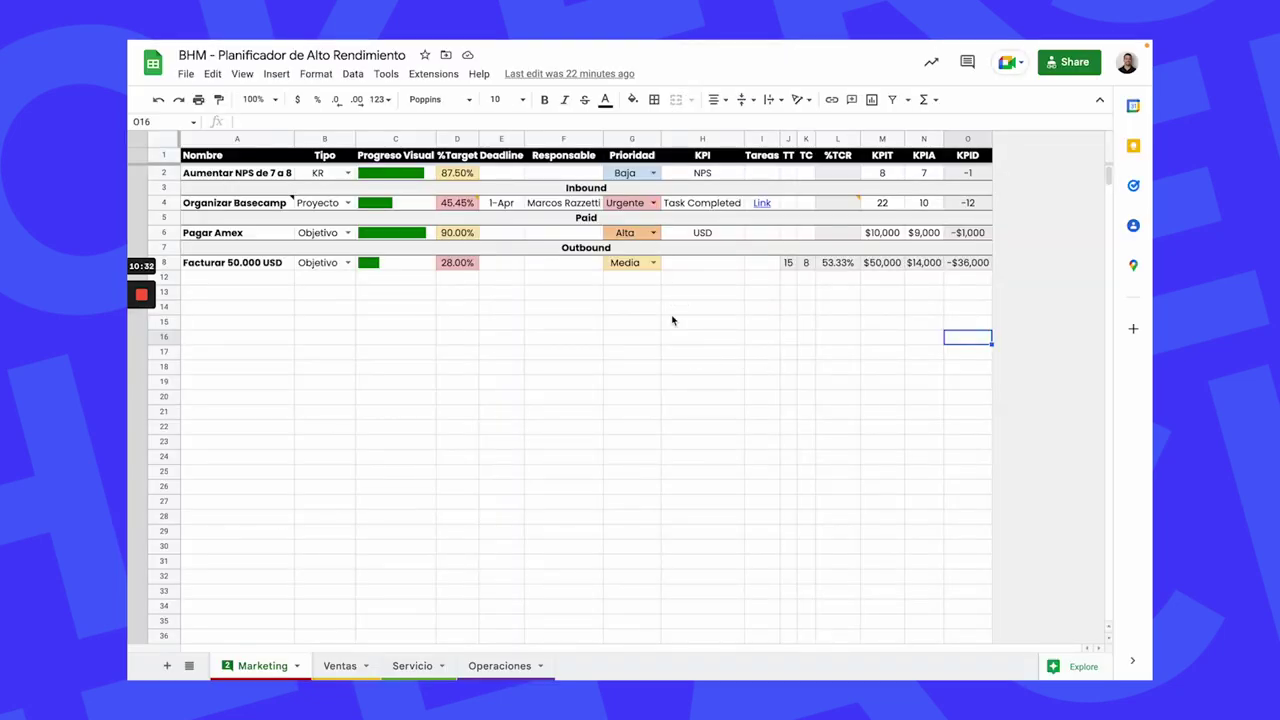
Resolve the "Colorimetria %" comment on the "Organizar Basecamp" target percentage and select the "Aumentar NPS de 7 a 8" name cell
mouse_move(473, 203)
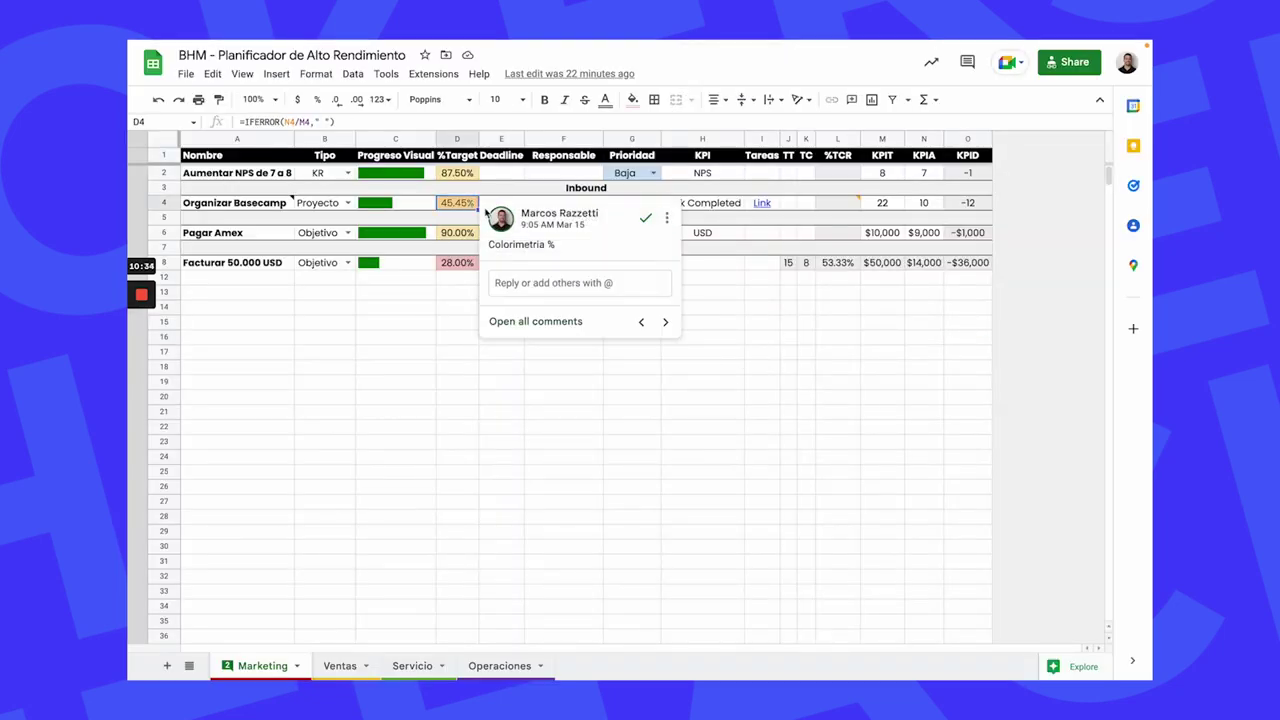
click(634, 212)
click(541, 323)
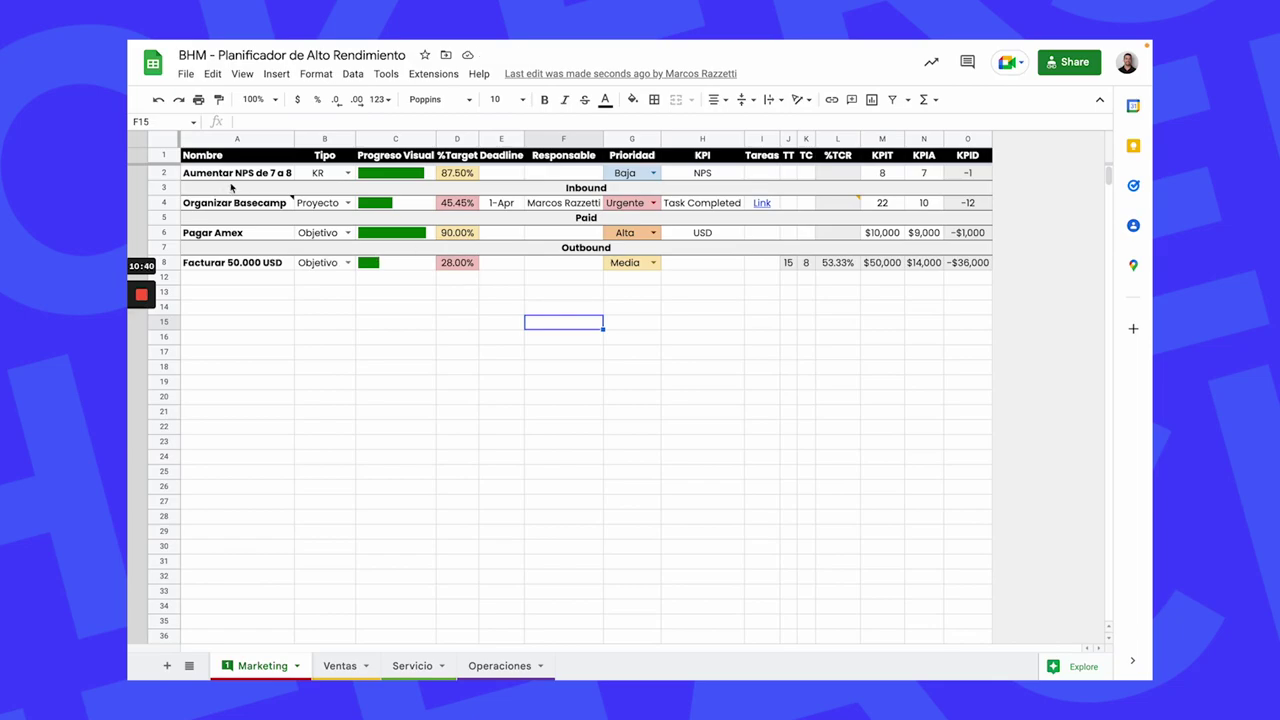
click(247, 176)
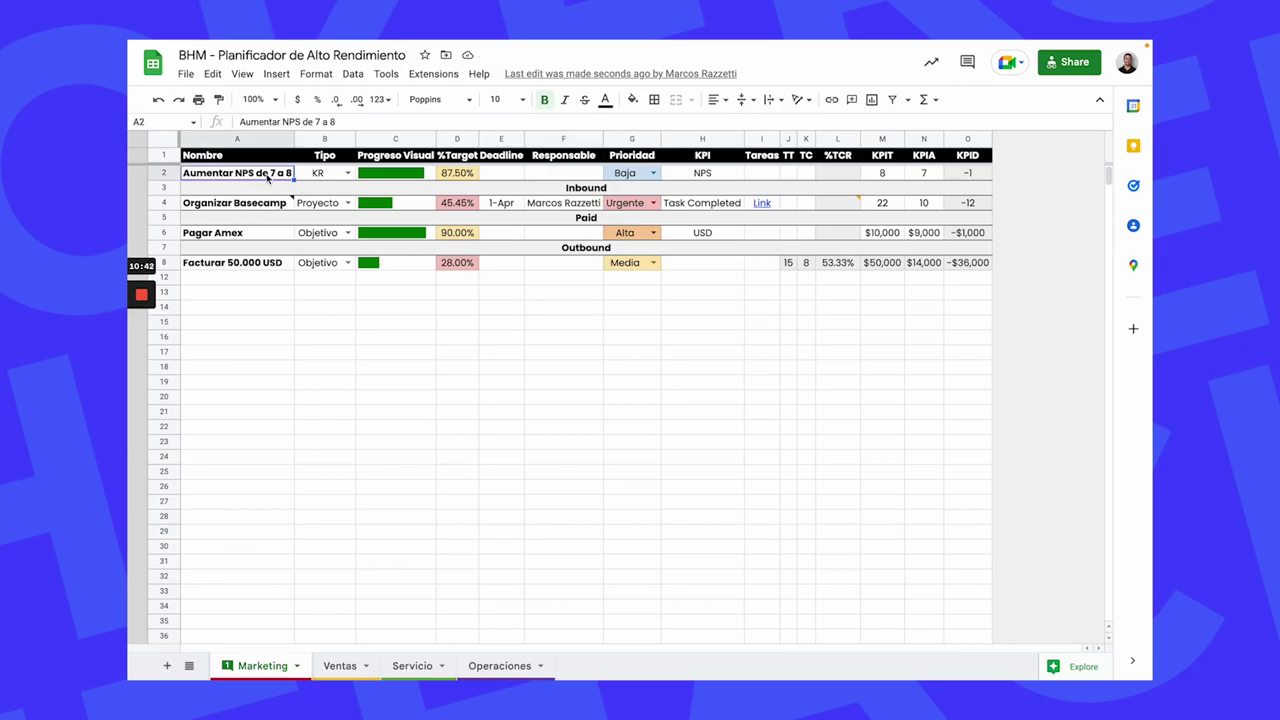
mouse_move(142, 296)
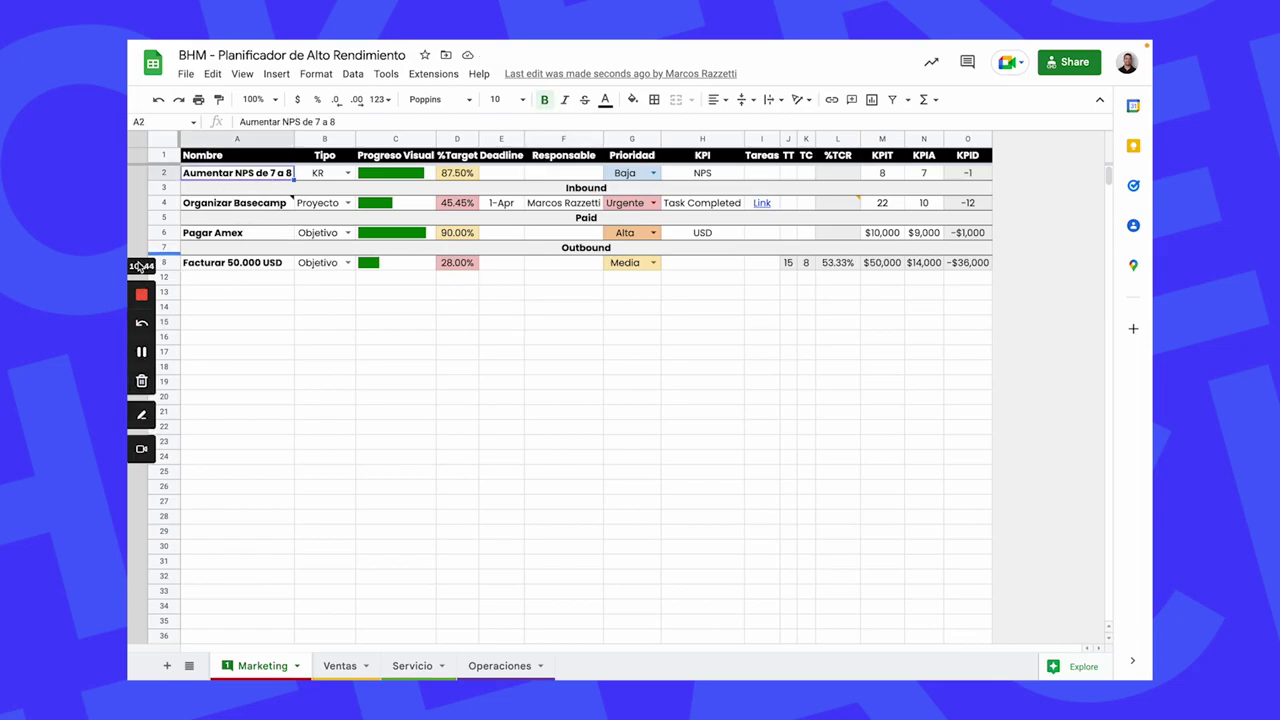
Expand the rows grouped under "Facturar 50.000 USD" and inspect the goal and its key results
key(ctrl+alt+9)
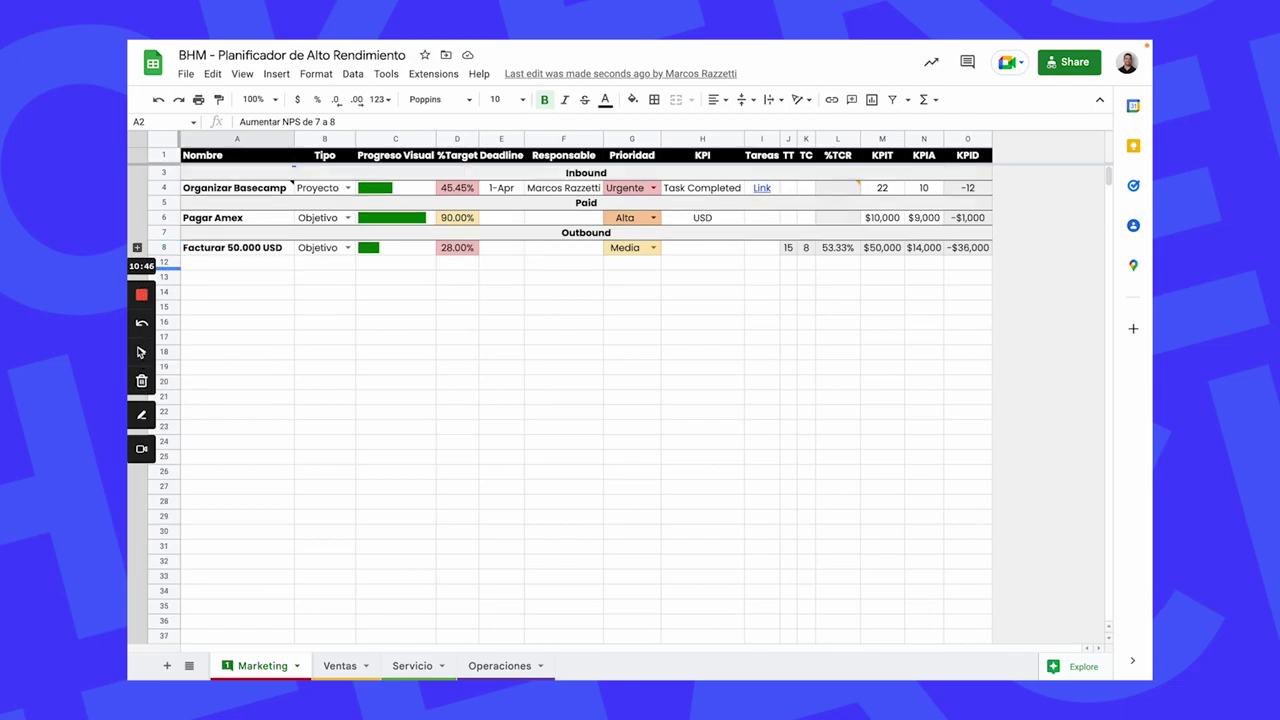
mouse_move(149, 270)
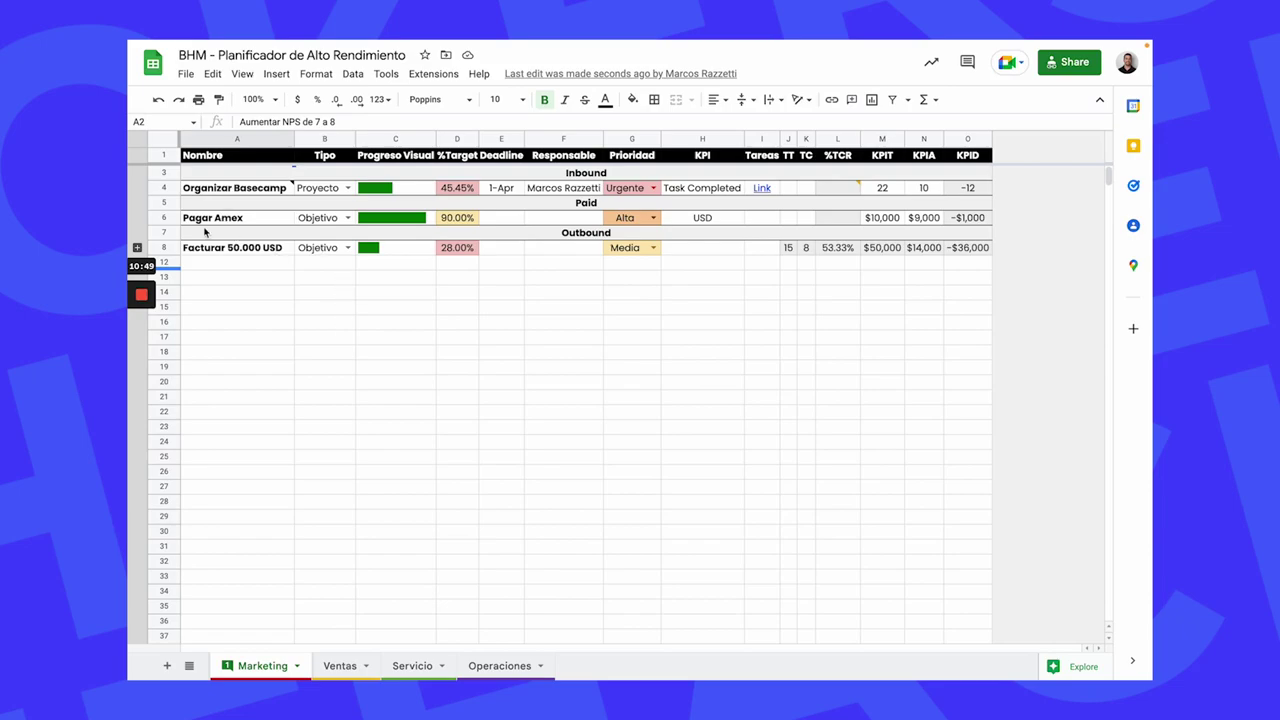
key(ctrl+shift+9)
key(ctrl+z)
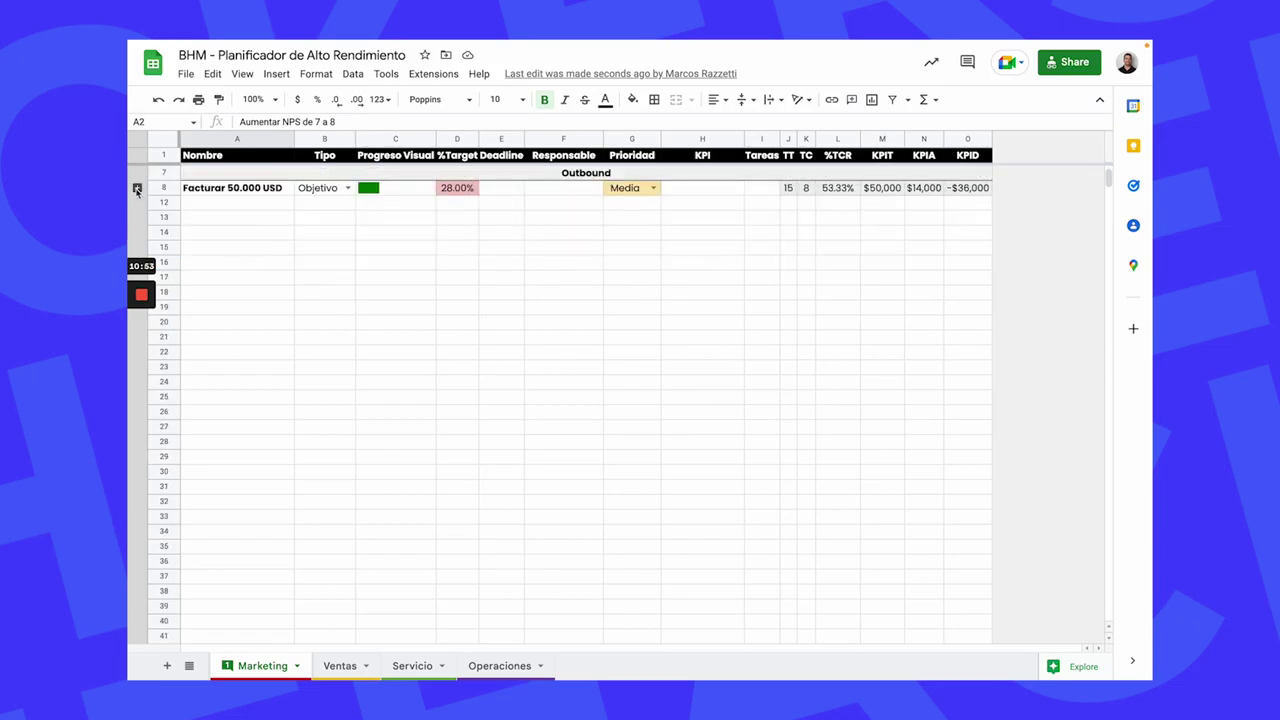
click(137, 189)
click(269, 250)
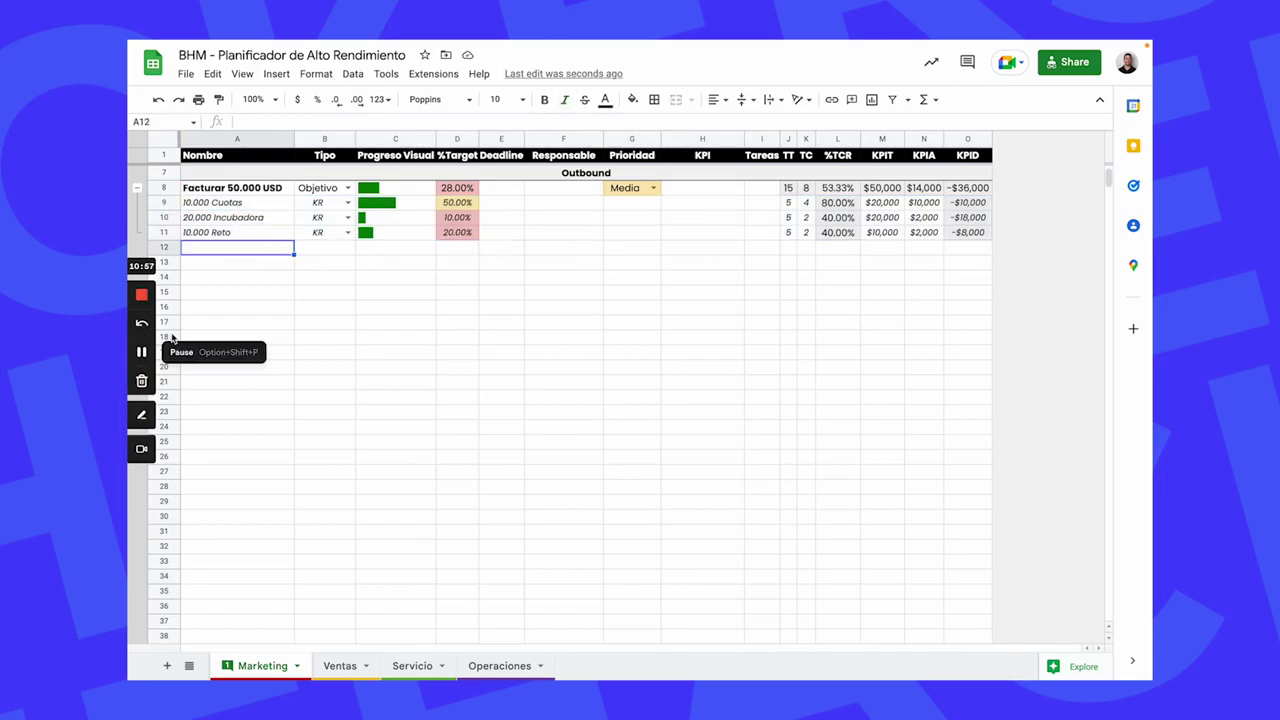
scroll(267, 218, up, 2)
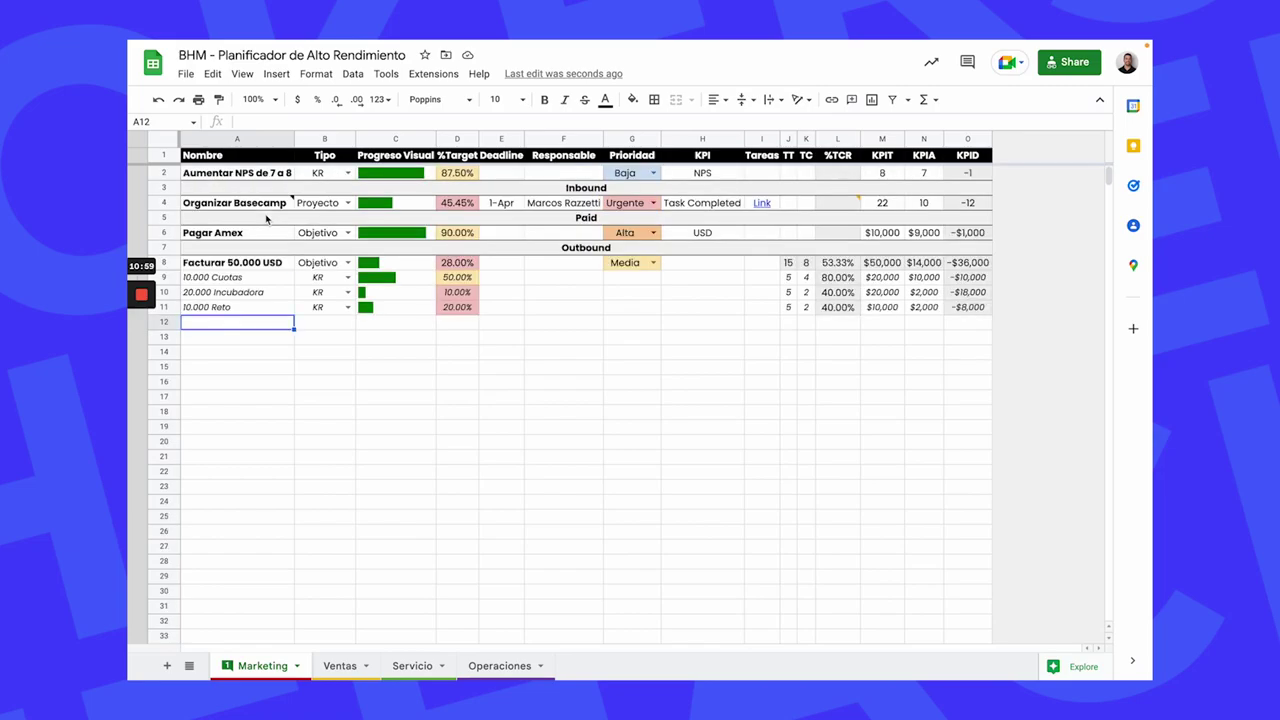
click(252, 264)
scroll(250, 277, down, 1)
click(253, 252)
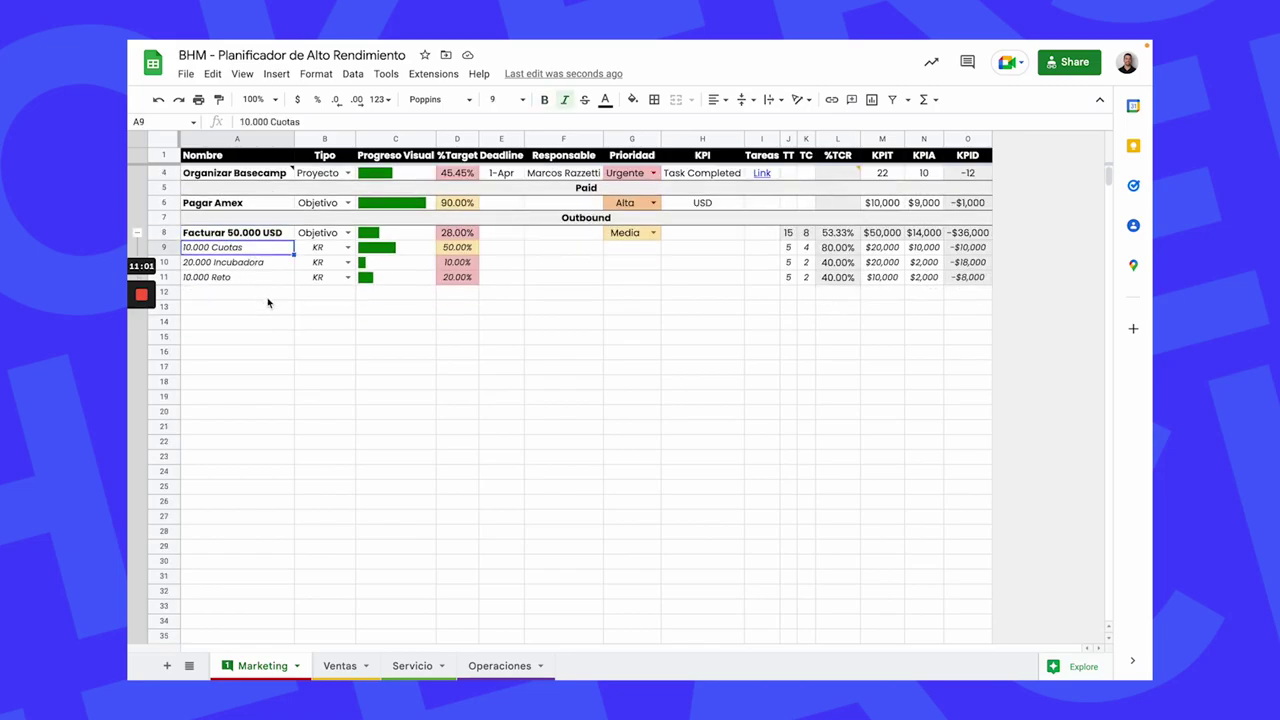
Toggle the row group under "Facturar 50.000 USD", leaving its key results collapsed
click(138, 232)
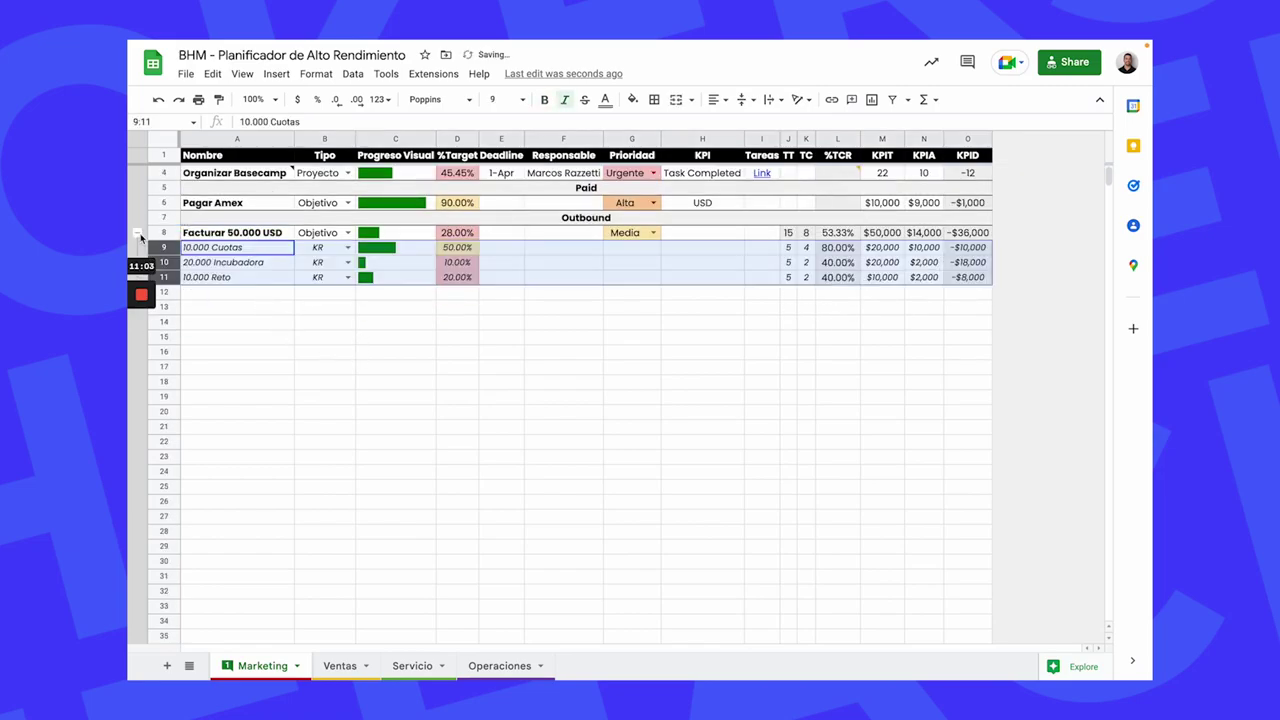
click(138, 232)
click(138, 232)
scroll(246, 271, down, 3)
scroll(204, 256, up, 3)
scroll(214, 286, down, 1)
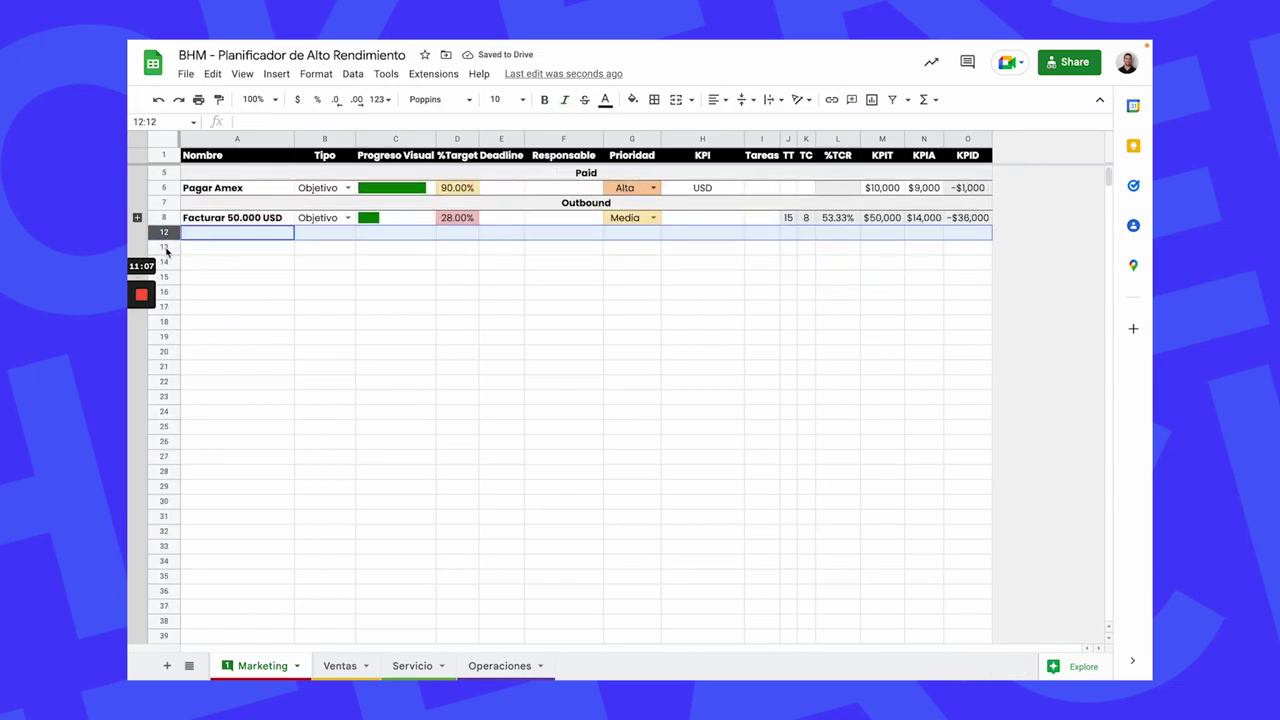
Group the empty rows 13 to 21 and collapse the new group
drag(164, 248, 172, 360)
right_click(172, 360)
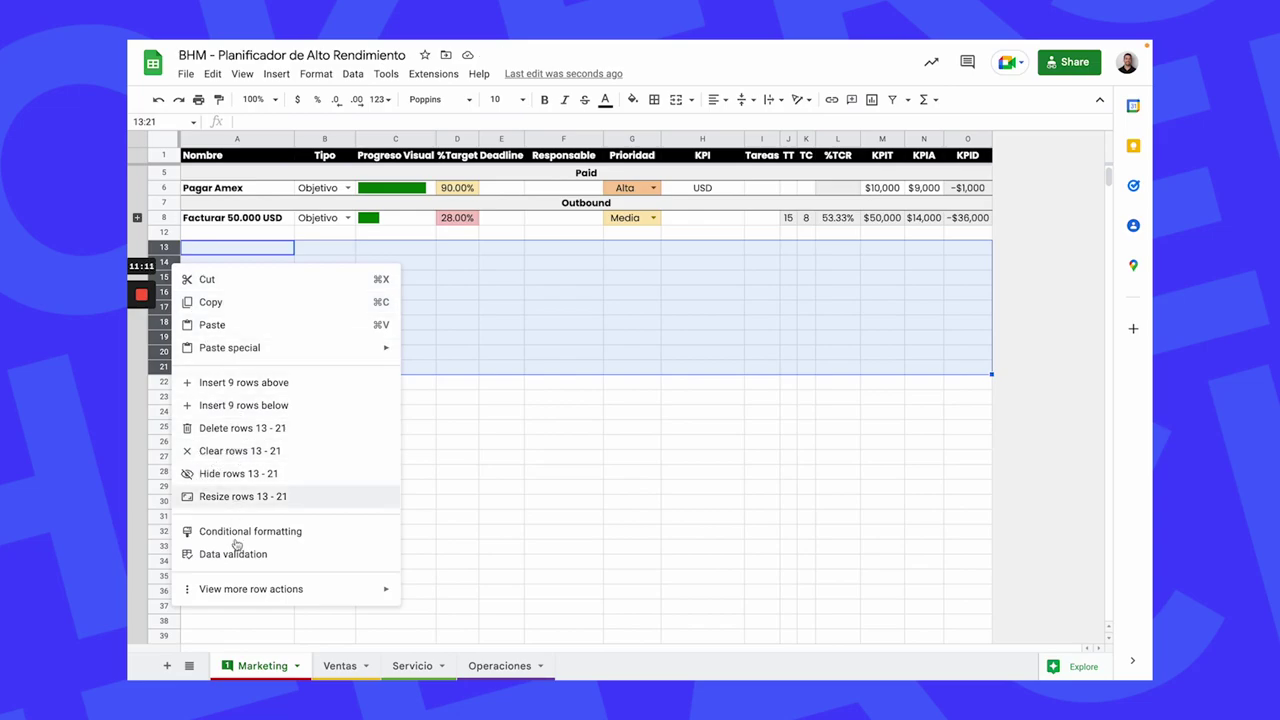
right_click(158, 340)
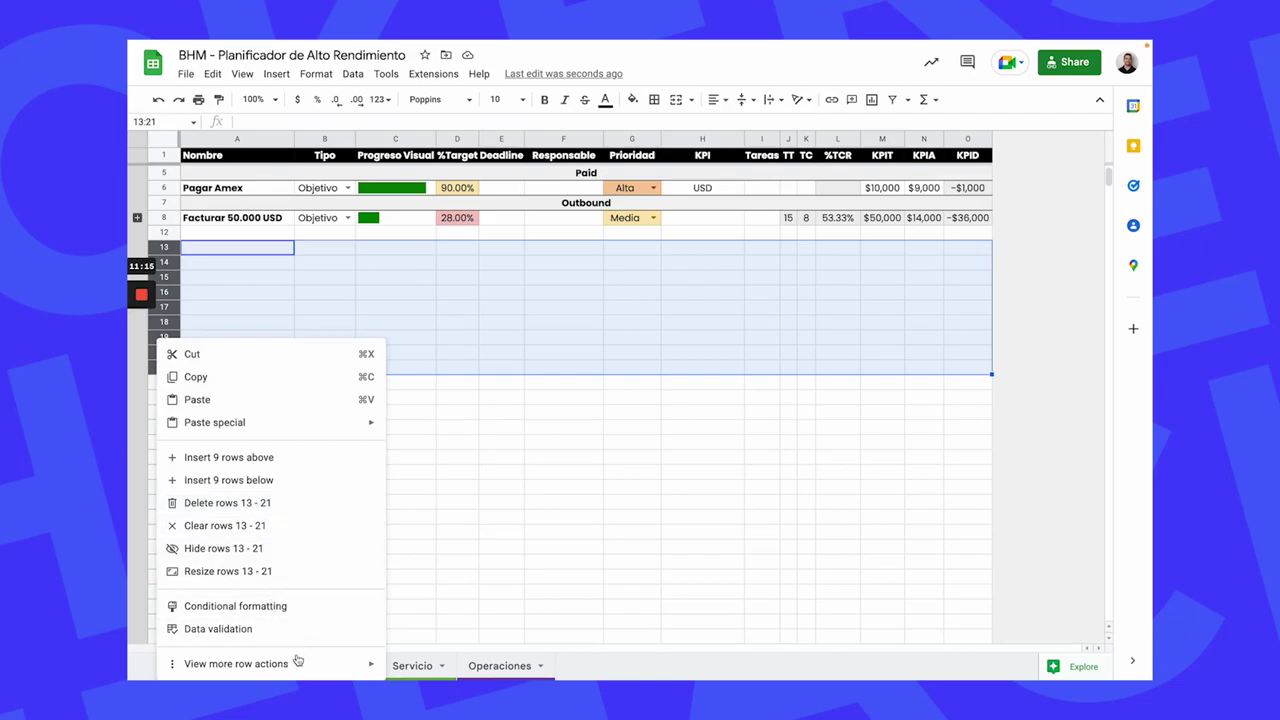
mouse_move(300, 665)
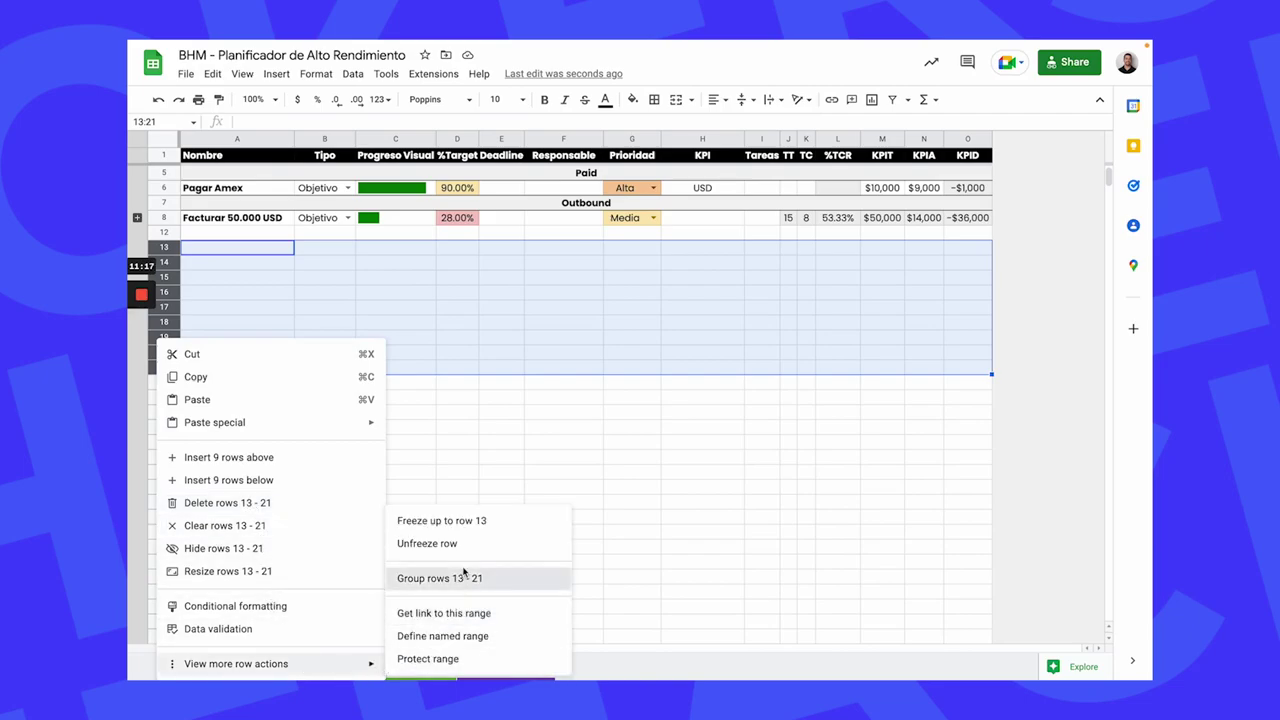
click(464, 577)
click(138, 233)
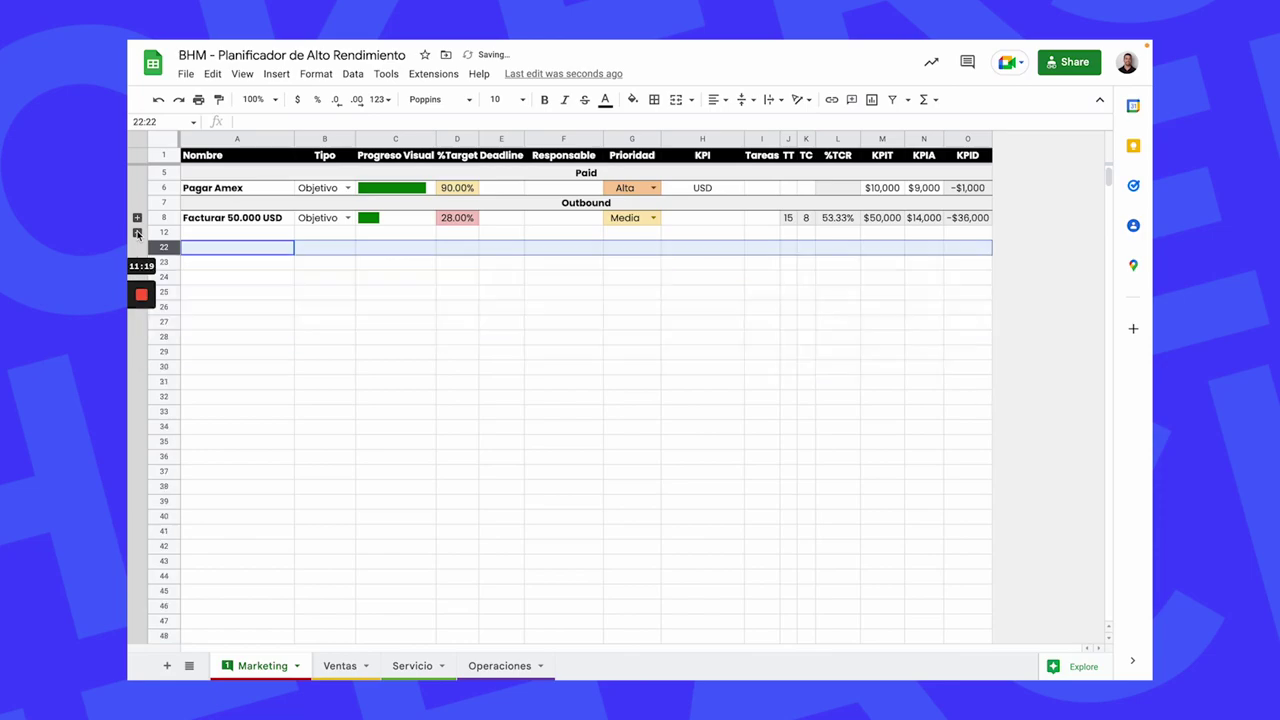
Undo the grouping of rows 13 to 21 and the earlier collapsing of the "Facturar 50.000 USD" key results
click(159, 101)
click(159, 101)
click(159, 101)
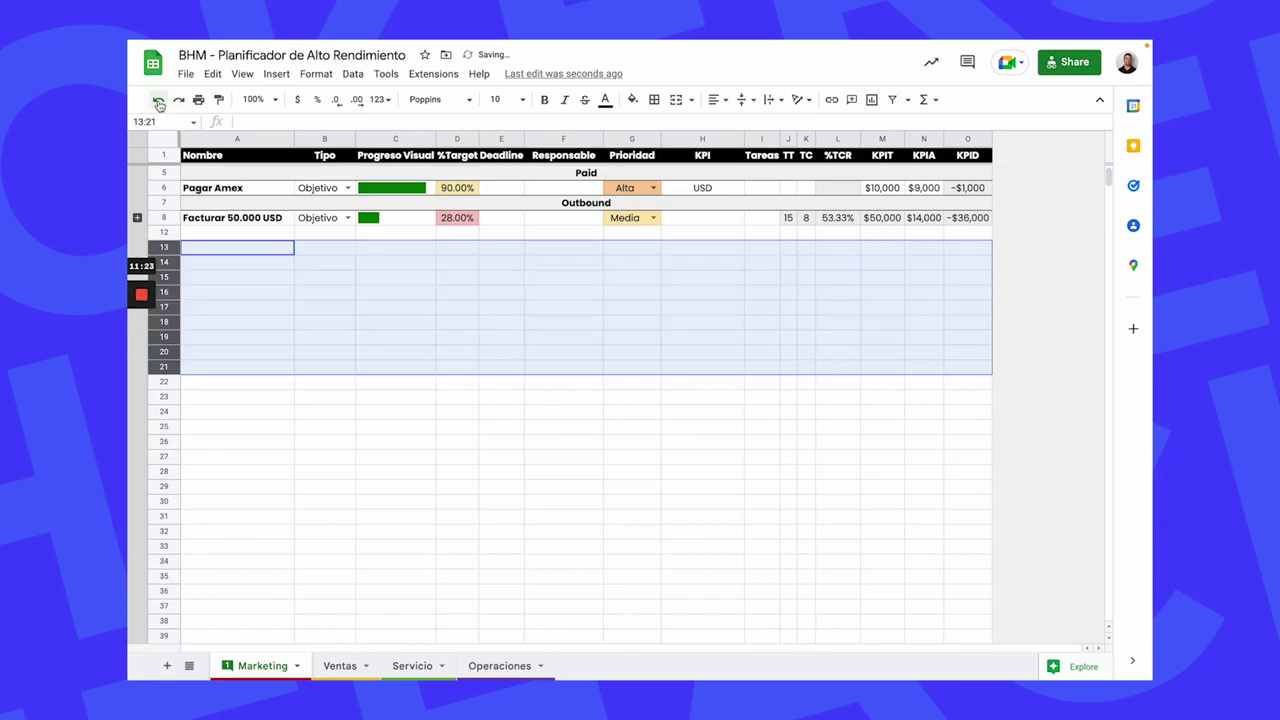
click(159, 101)
click(256, 277)
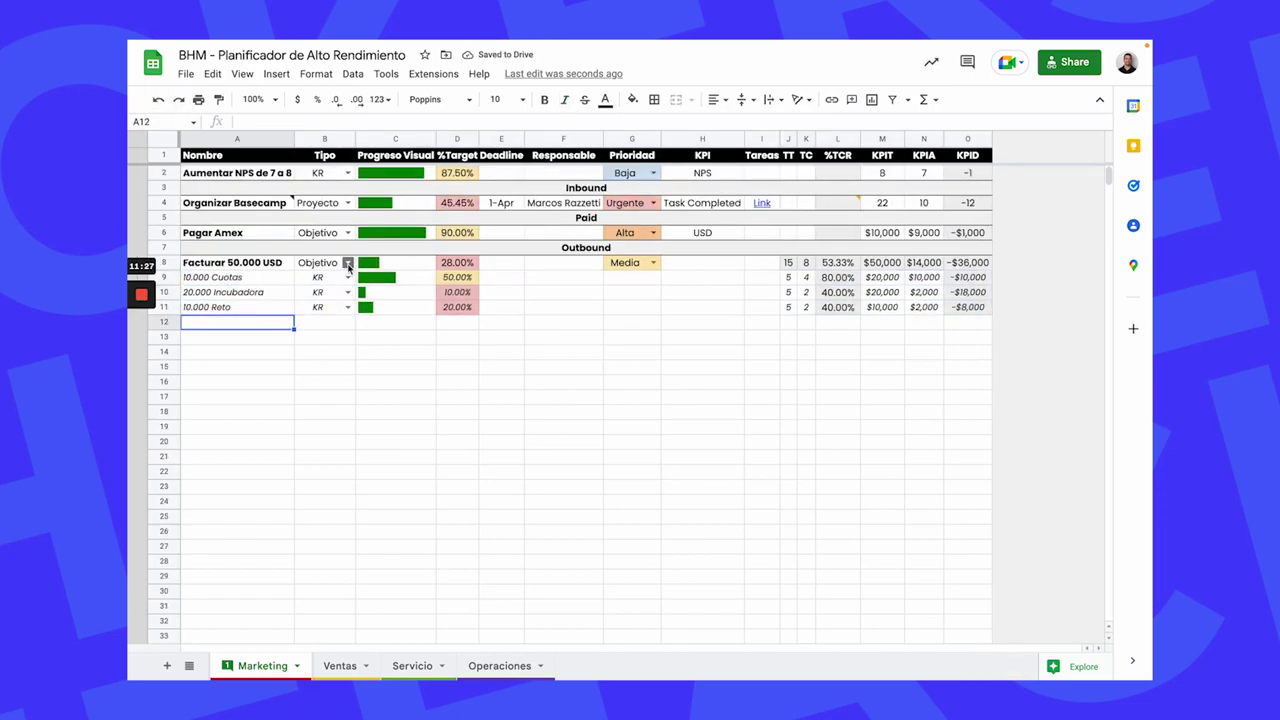
Check the type options for "Facturar 50.000 USD" and collapse the key result rows grouped under it
click(348, 264)
click(430, 442)
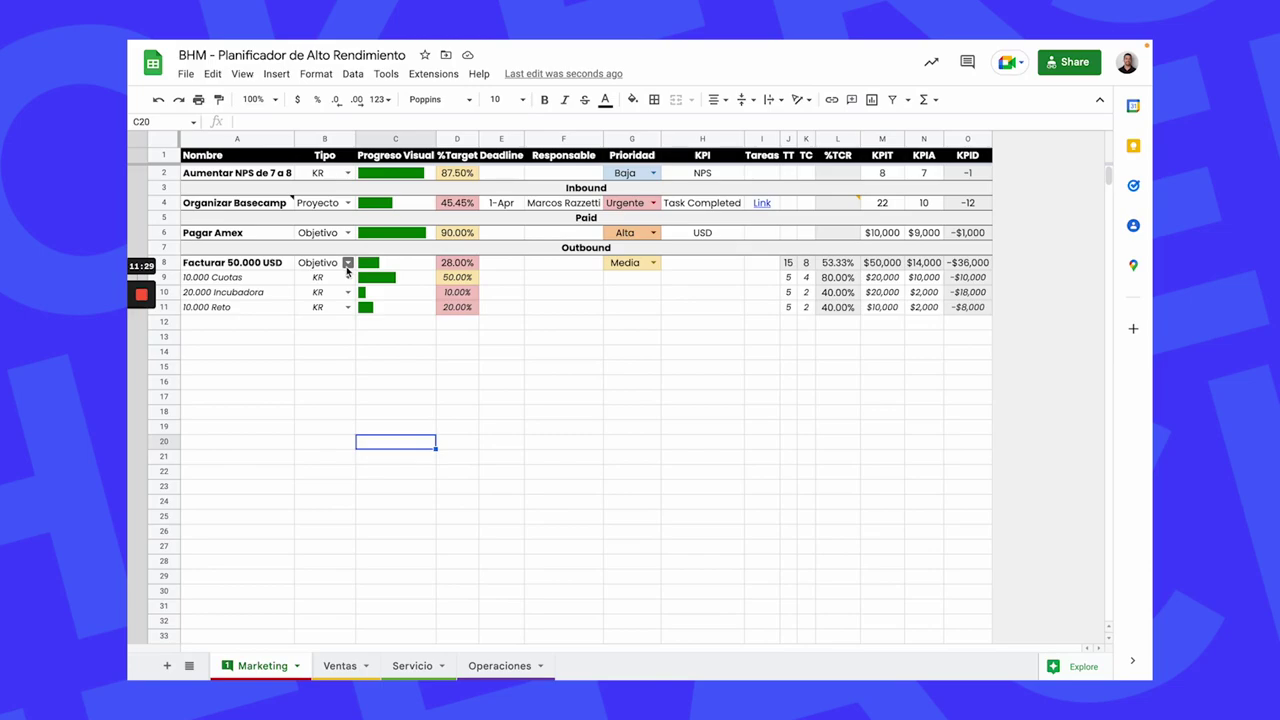
click(348, 264)
click(512, 442)
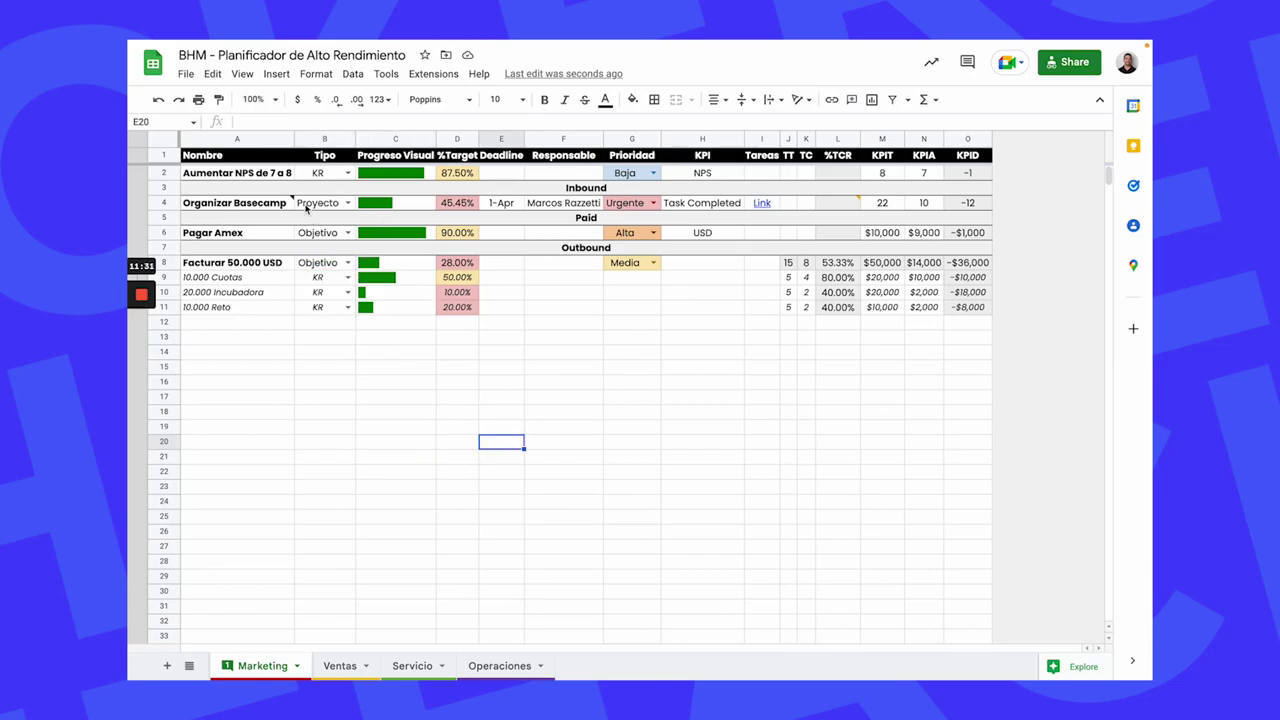
scroll(178, 248, down, 1)
click(138, 248)
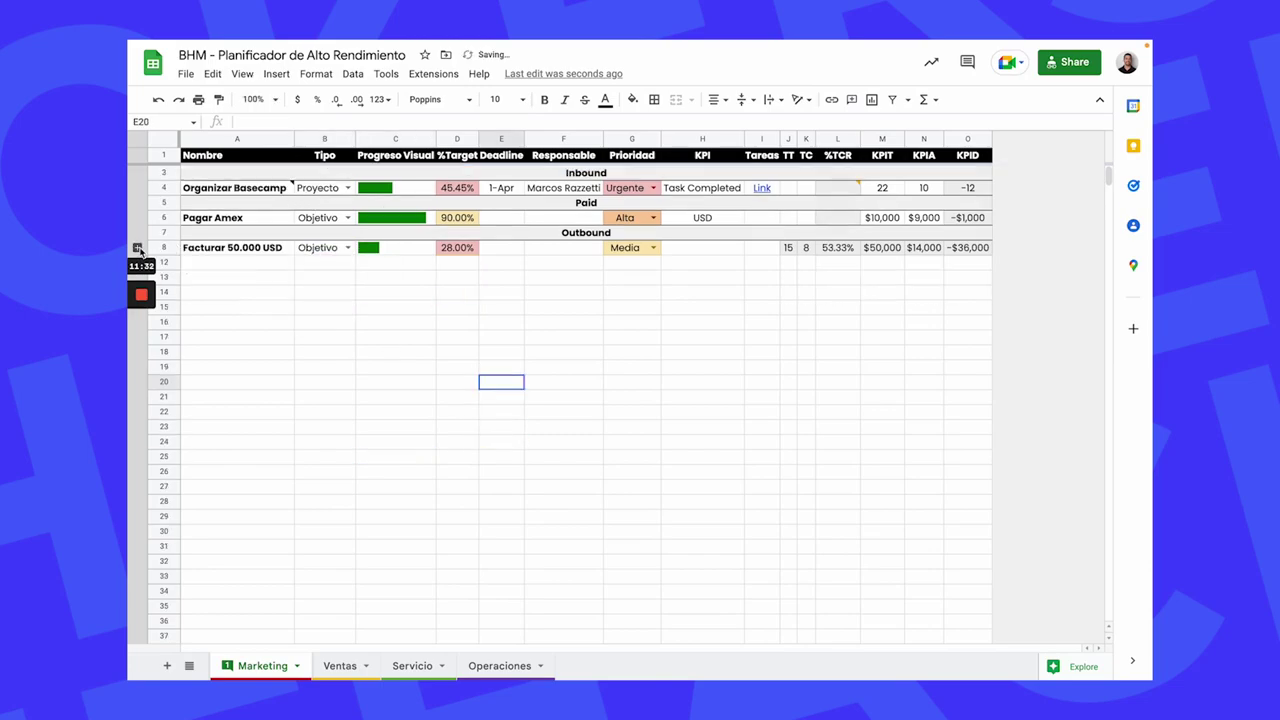
Inspect the note on the "Organizar Basecamp" name cell and the actions available for it
click(340, 186)
click(252, 203)
click(250, 189)
click(246, 292)
right_click(262, 190)
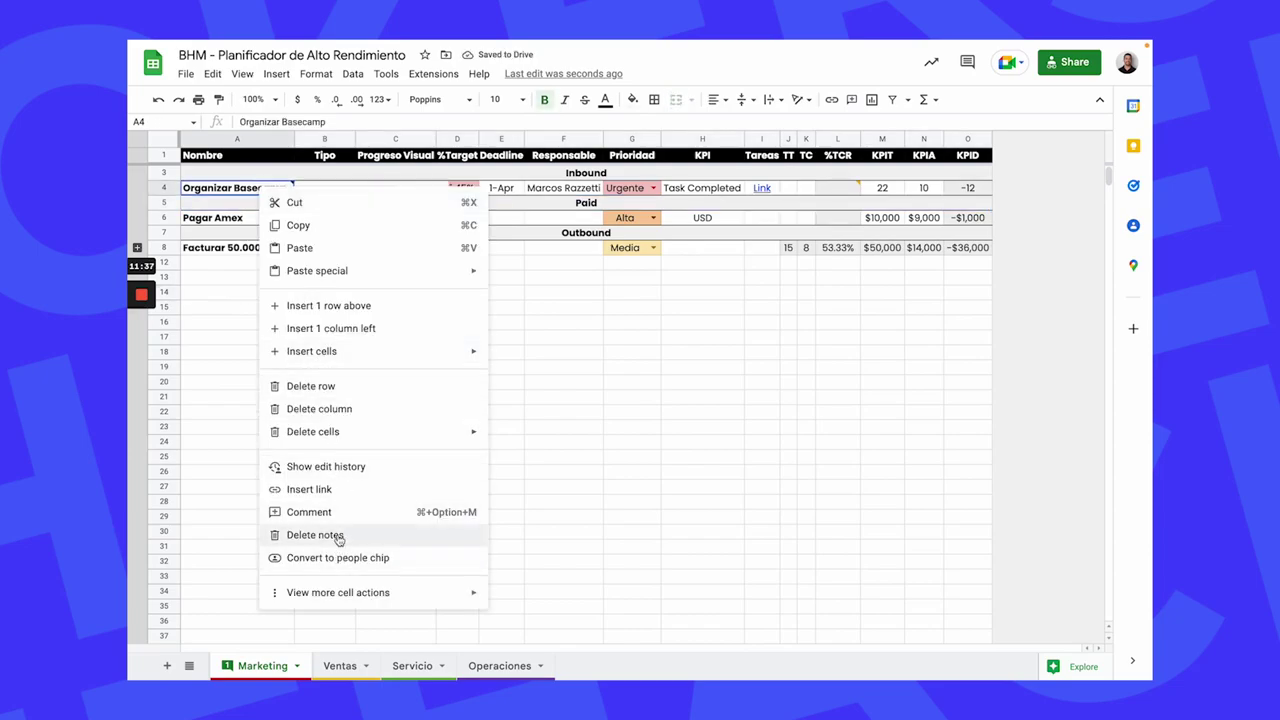
Open a blank note on the "Pagar Amex" name cell, dismiss it and revisit the "Organizar Basecamp" note
right_click(204, 207)
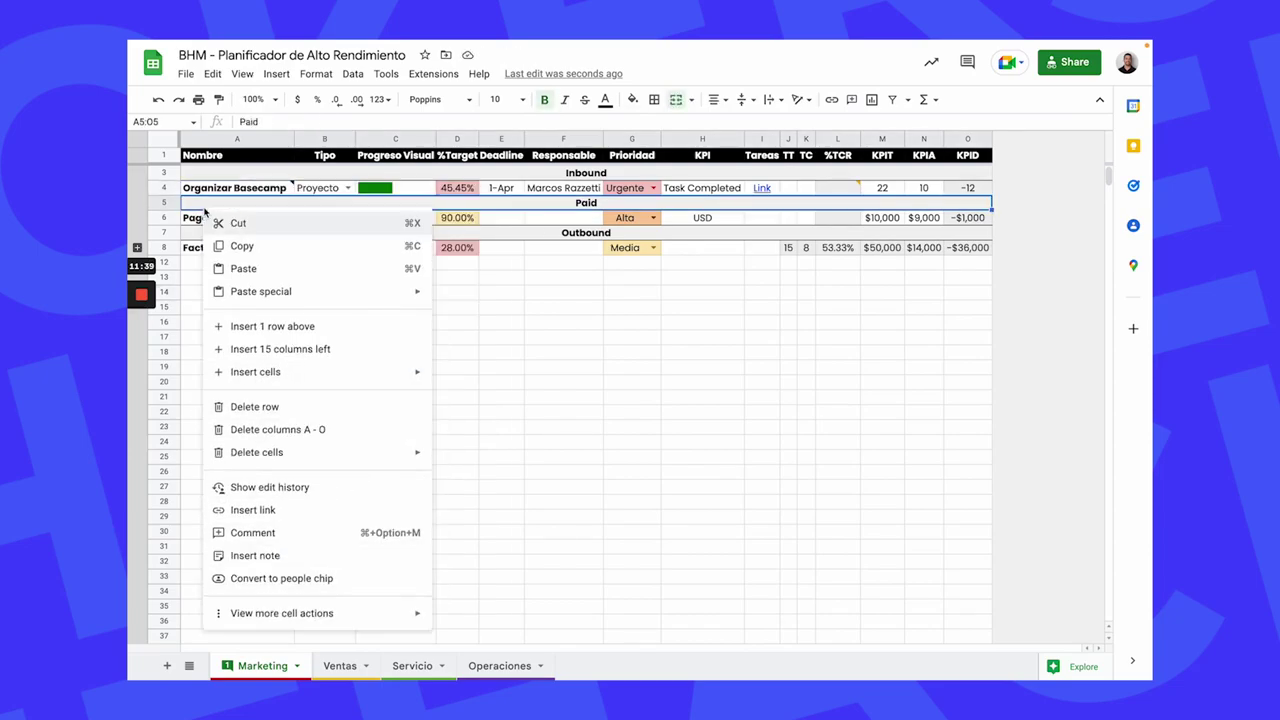
right_click(183, 215)
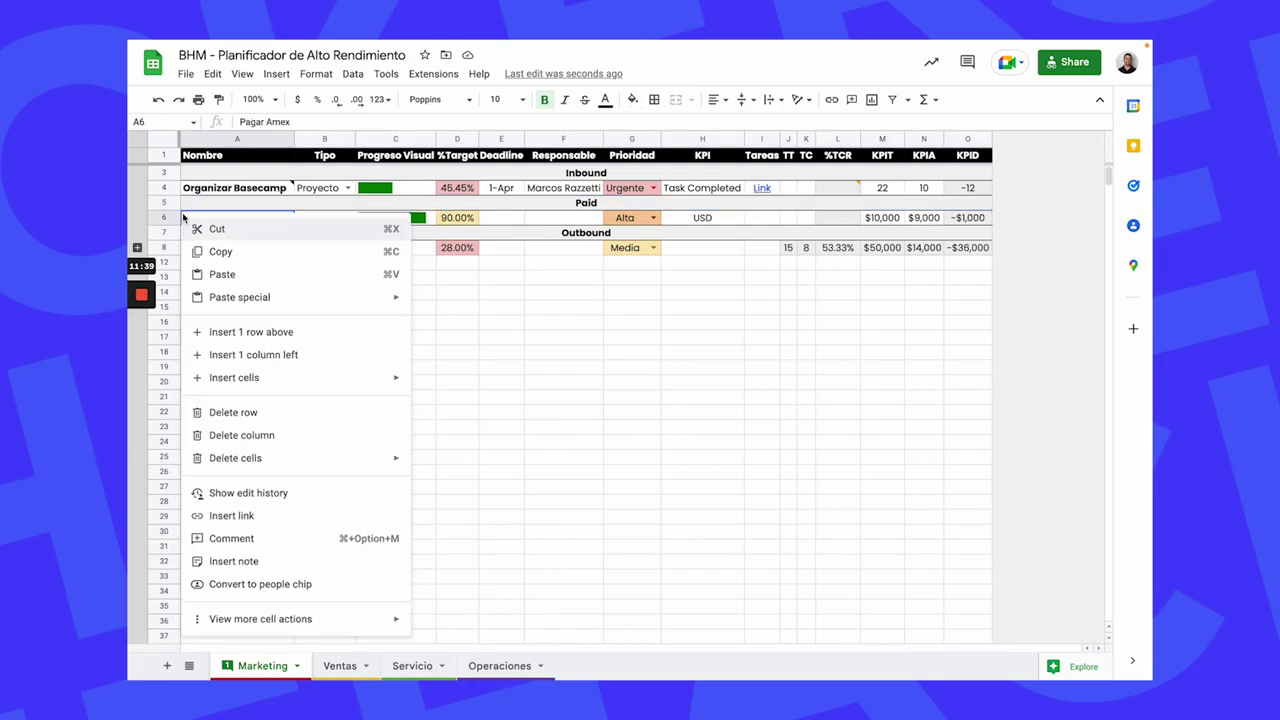
click(300, 561)
click(326, 351)
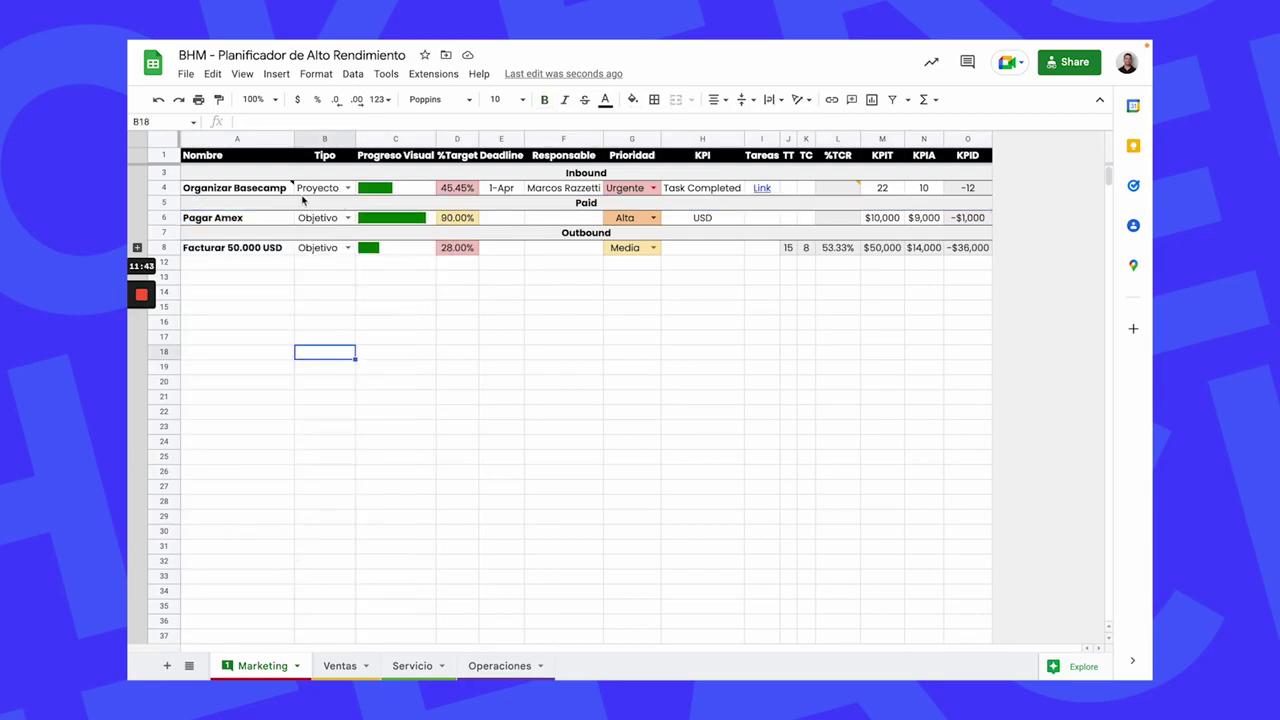
click(289, 191)
click(301, 368)
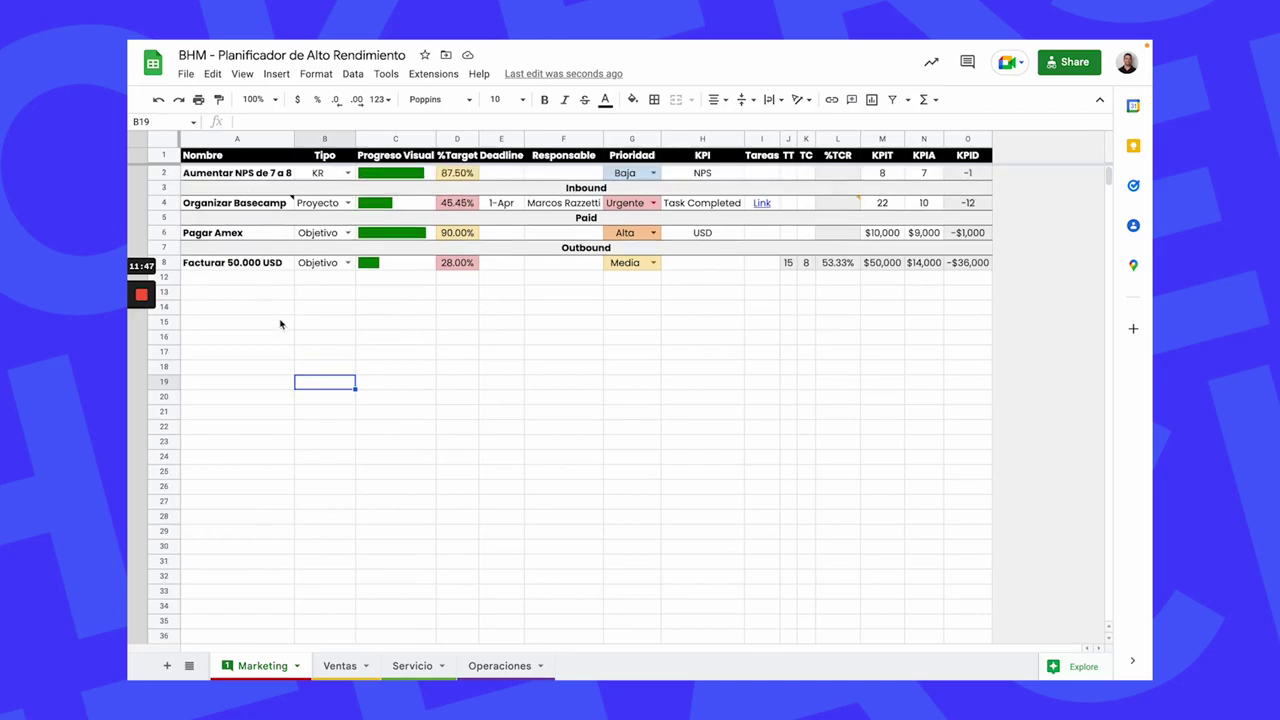
Examine the type, progress bar and target percentage of "Aumentar NPS de 7 a 8" and the deadline calendar of "Organizar Basecamp"
click(231, 162)
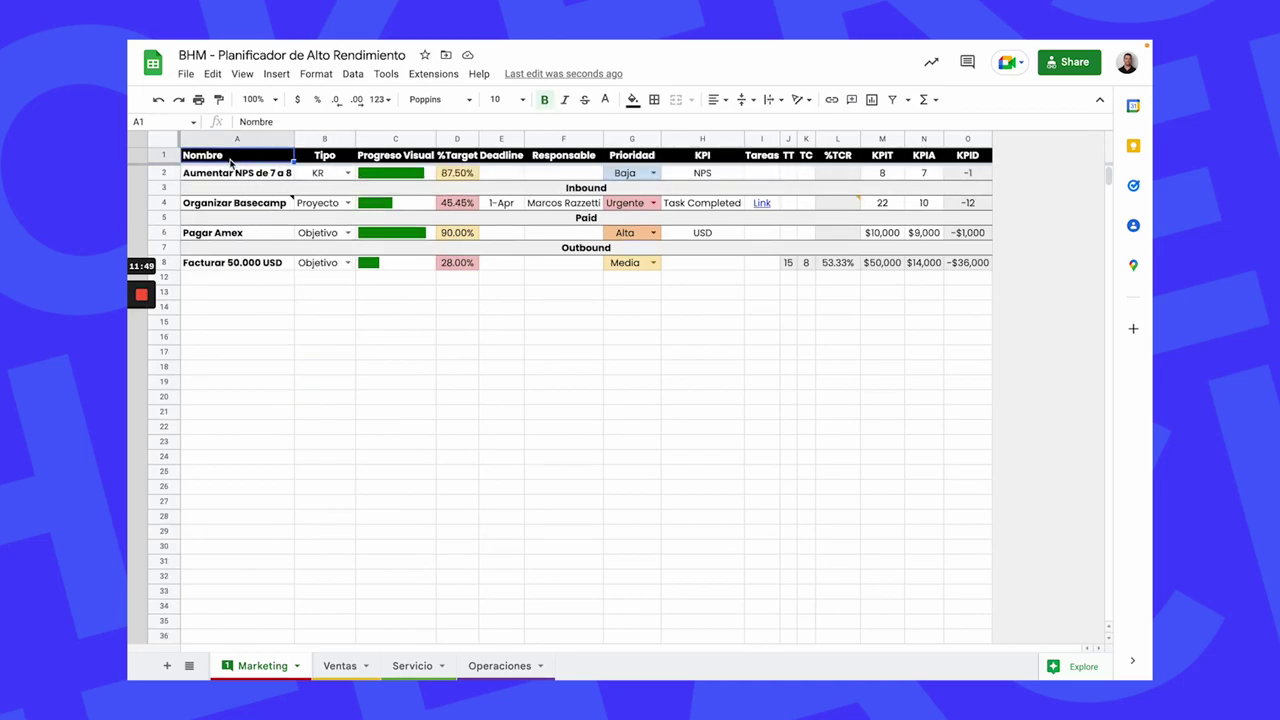
click(316, 178)
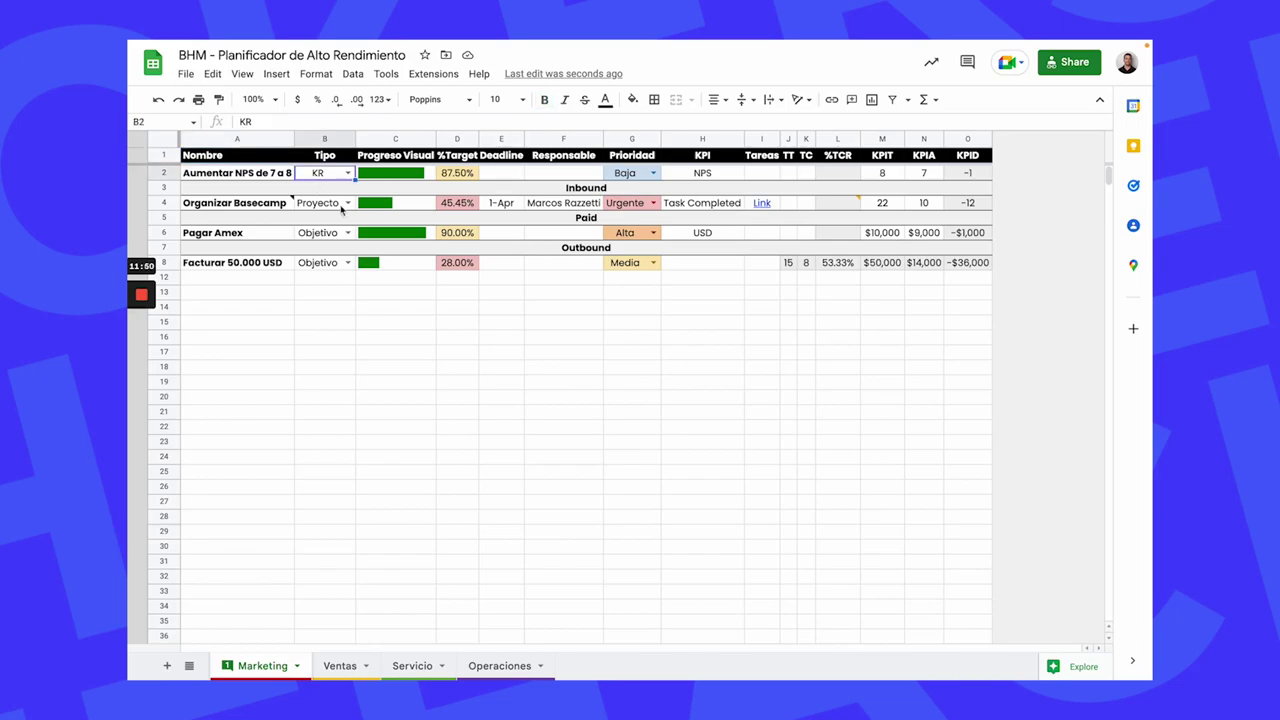
click(420, 174)
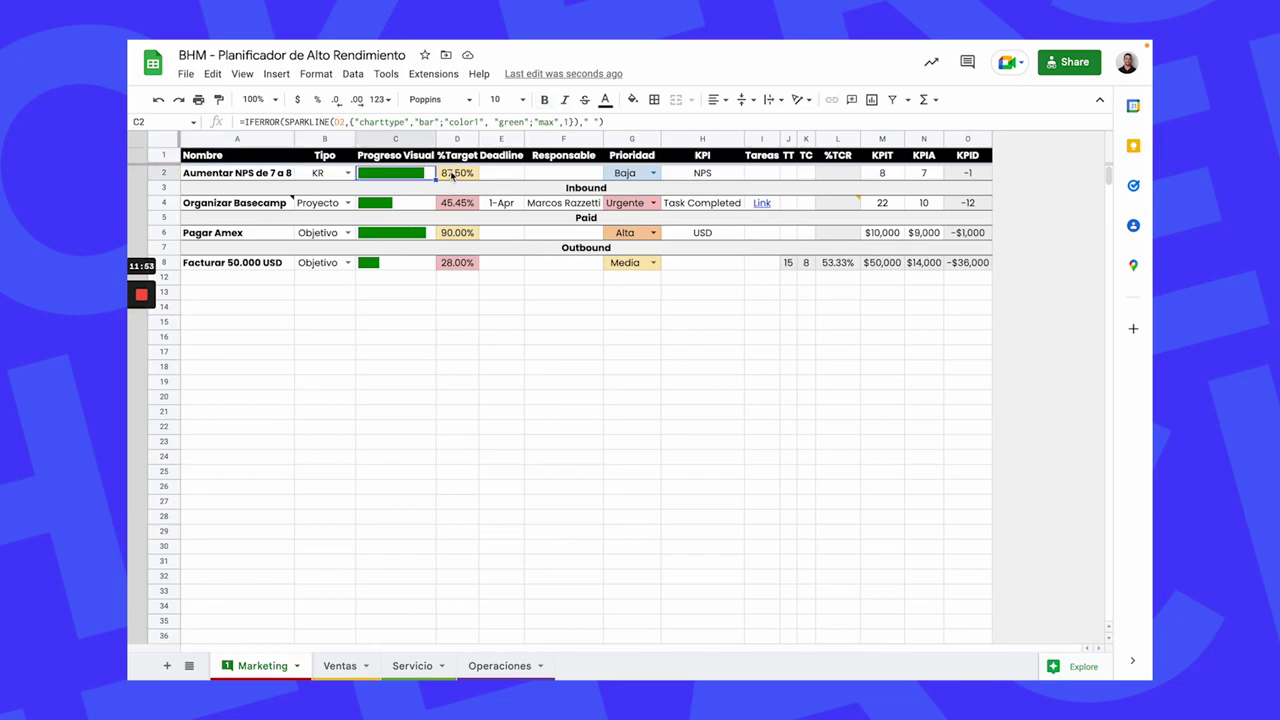
click(452, 175)
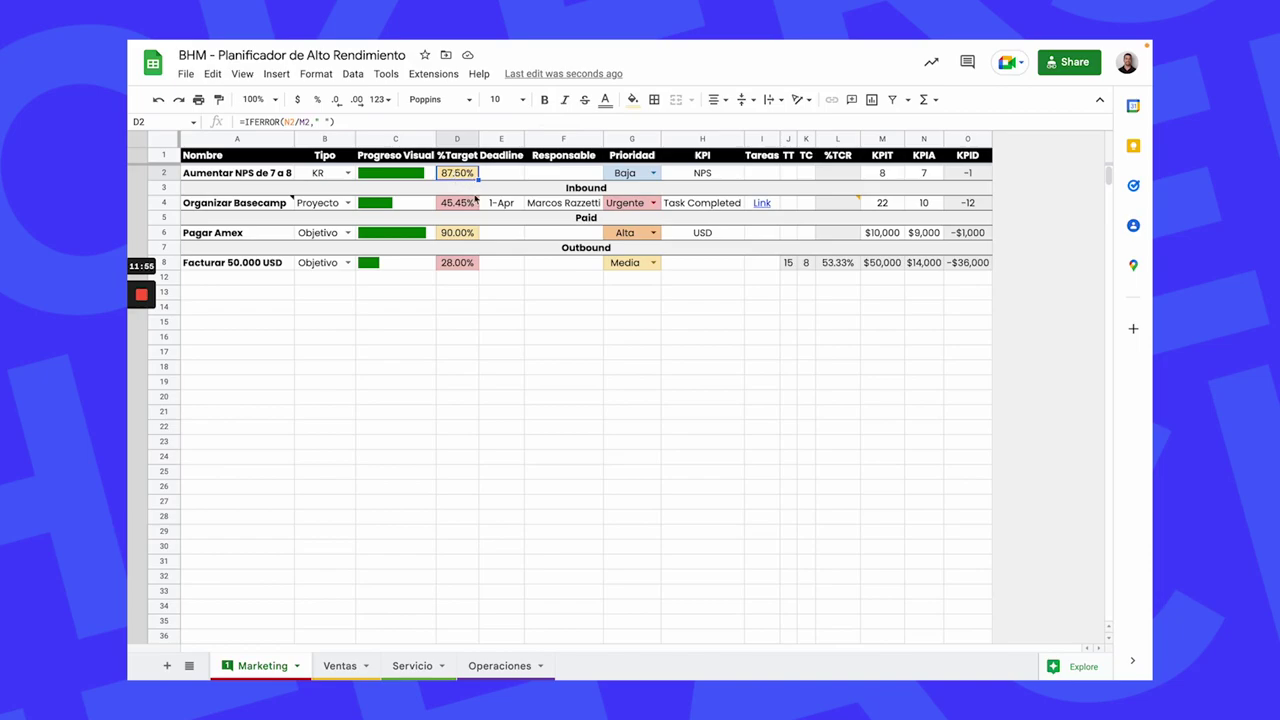
double_click(502, 203)
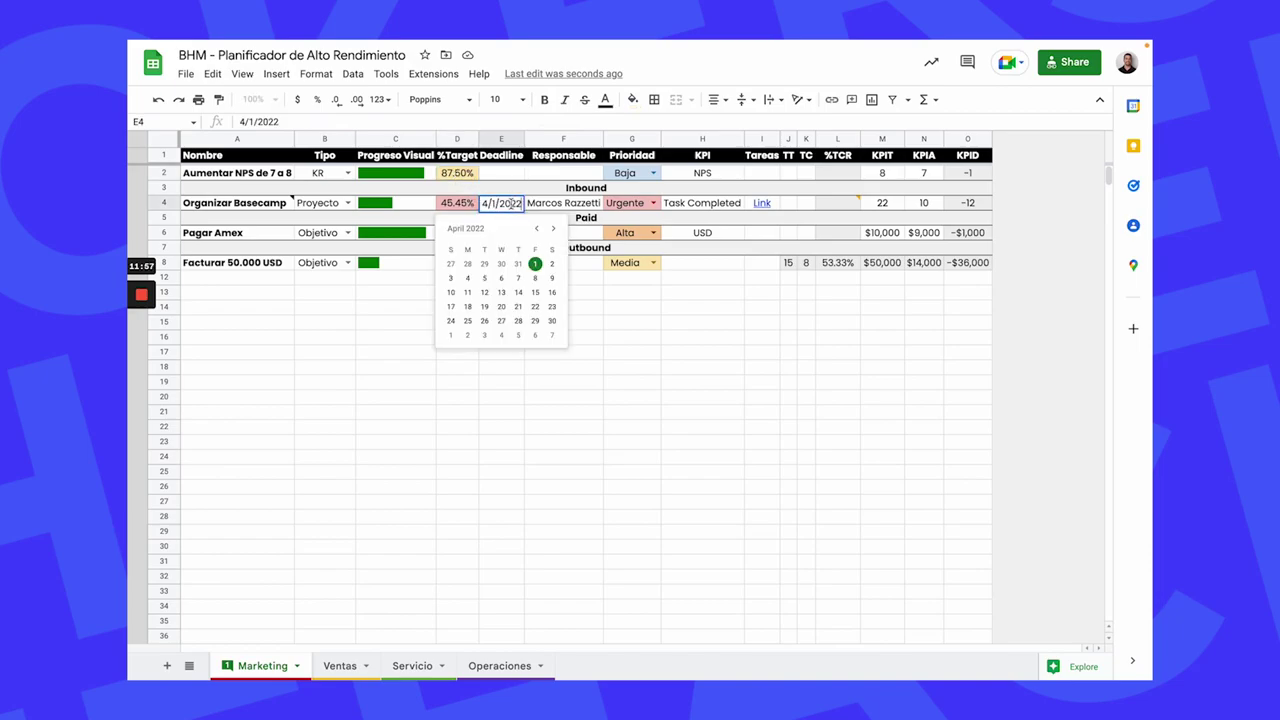
click(615, 366)
Copy the "Organizar Basecamp" deadline to "Aumentar NPS de 7 a 8", "Pagar Amex" and "Facturar 50.000 USD", and check the first copy's calendar
click(516, 208)
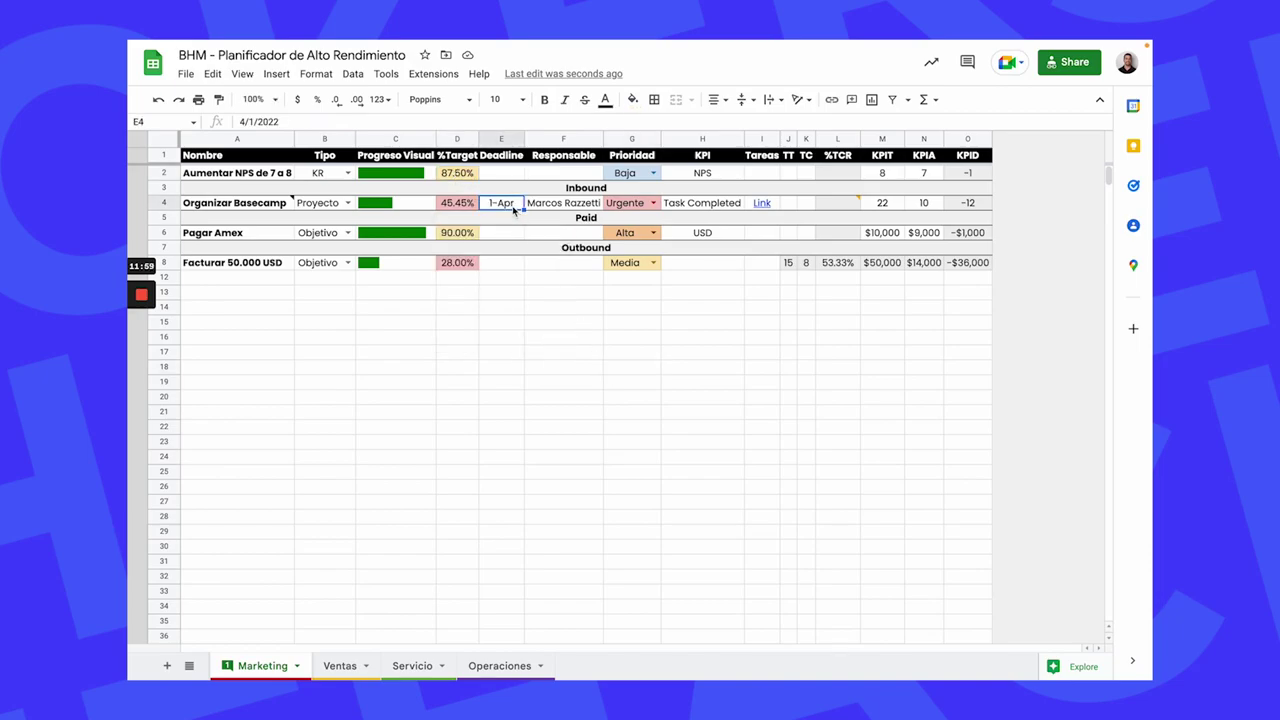
key(ctrl+c)
click(502, 173)
key(ctrl+v)
click(506, 233)
key(ctrl+v)
click(509, 263)
key(ctrl+v)
double_click(502, 174)
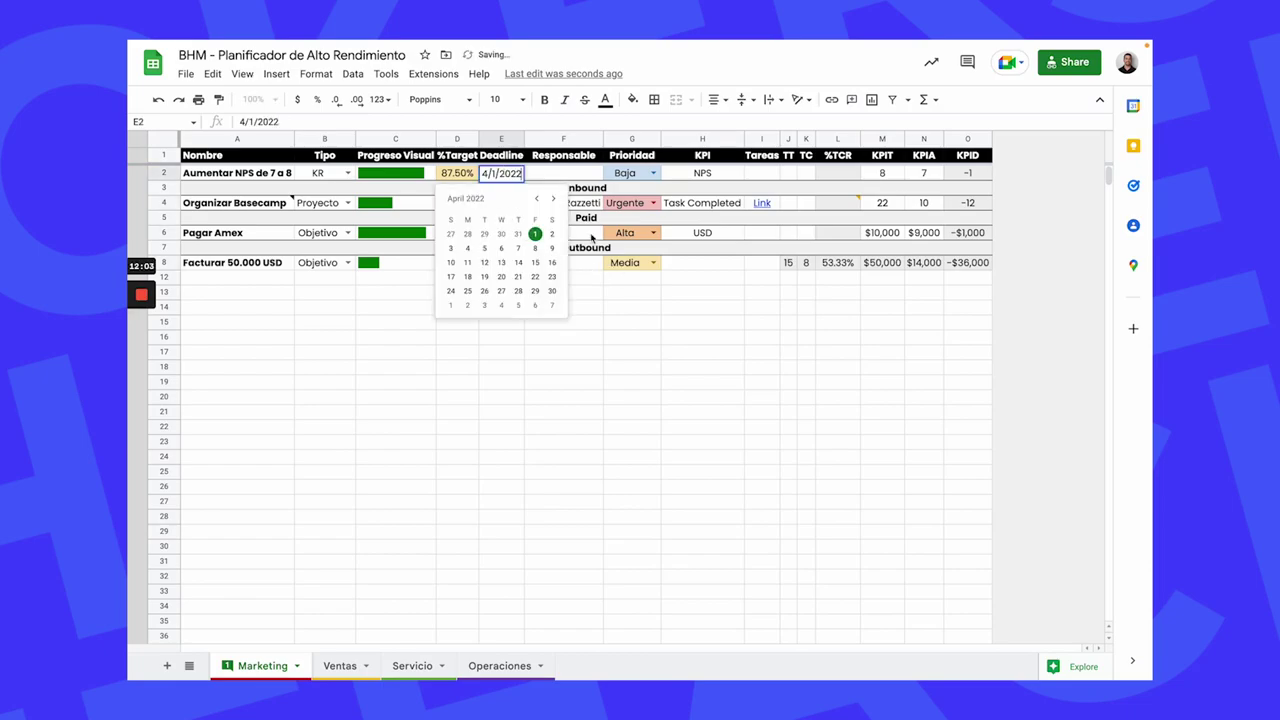
click(678, 350)
Inspect the responsible-person cells of "Aumentar NPS de 7 a 8" and "Organizar Basecamp"
click(584, 178)
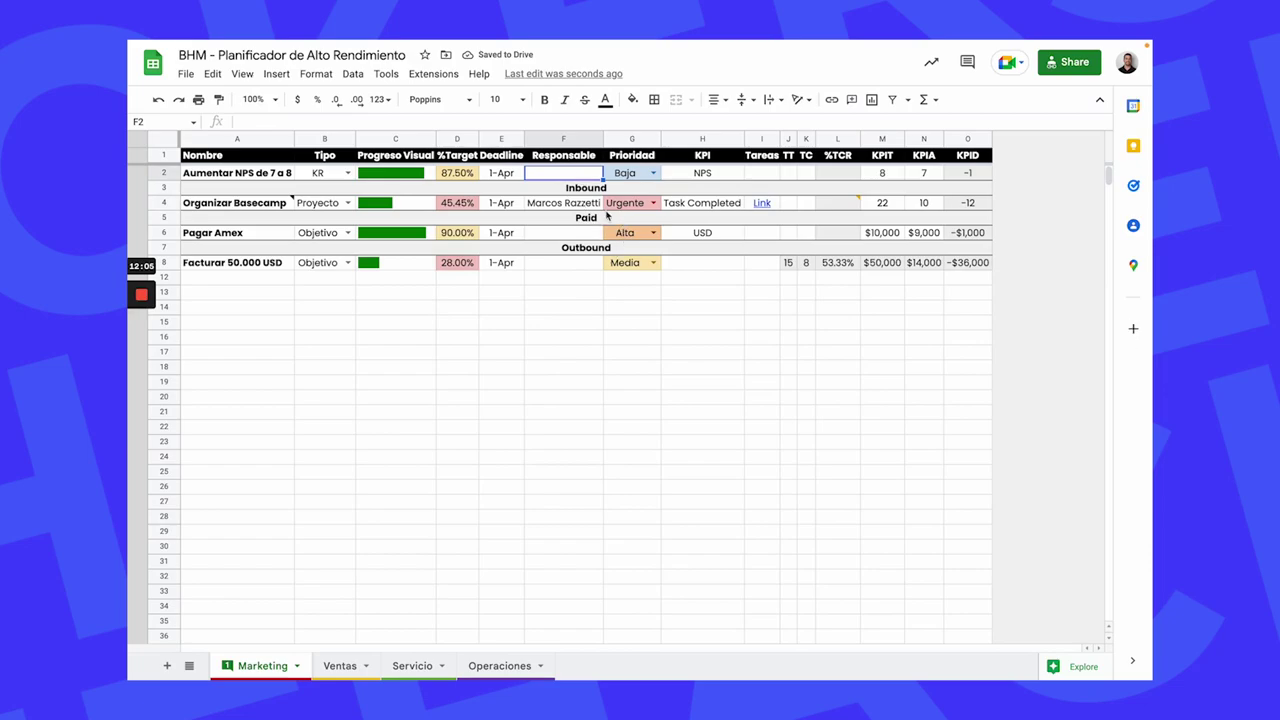
click(594, 208)
click(613, 340)
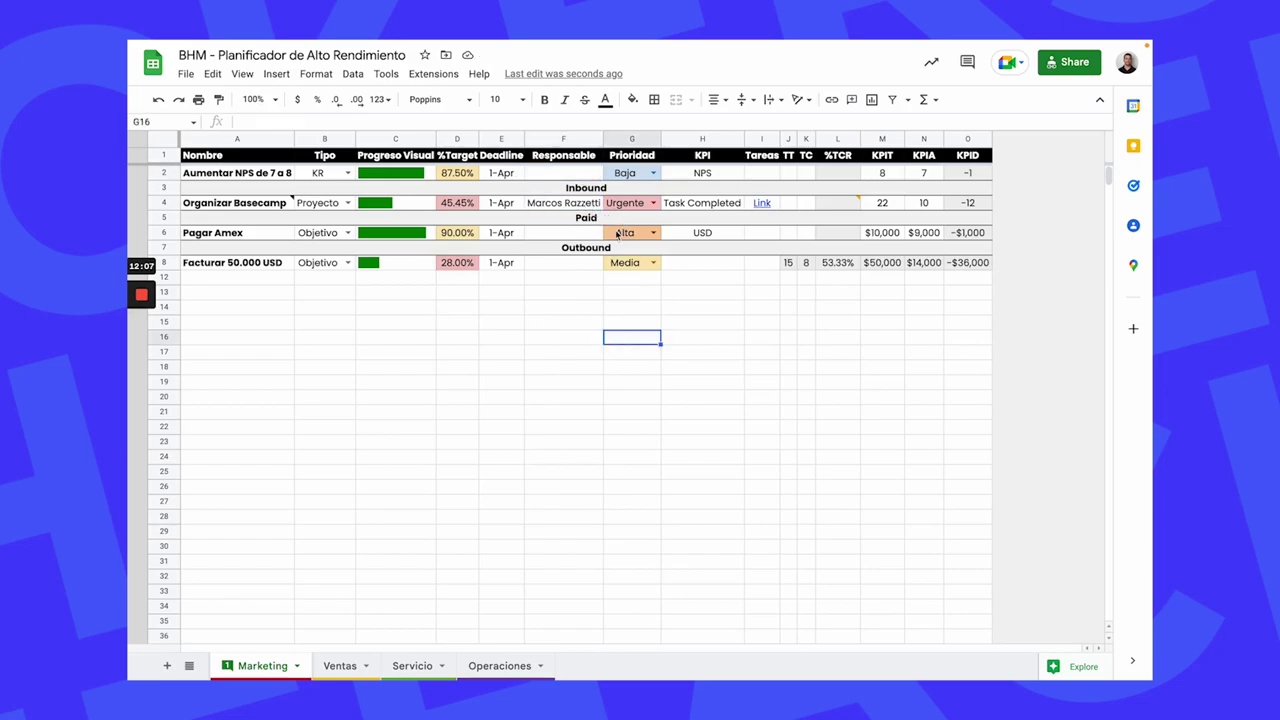
Switch the priority of "Organizar Basecamp" to Media and back to Urgente
click(630, 203)
click(634, 261)
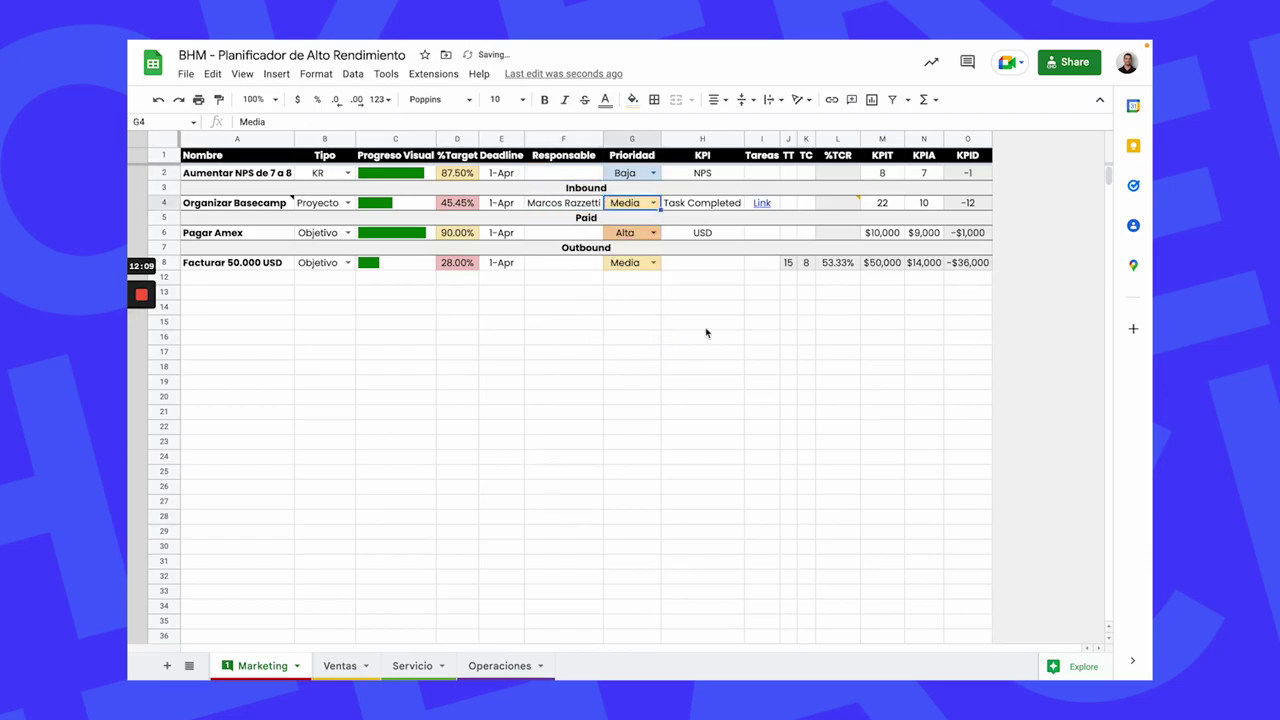
click(652, 203)
click(635, 226)
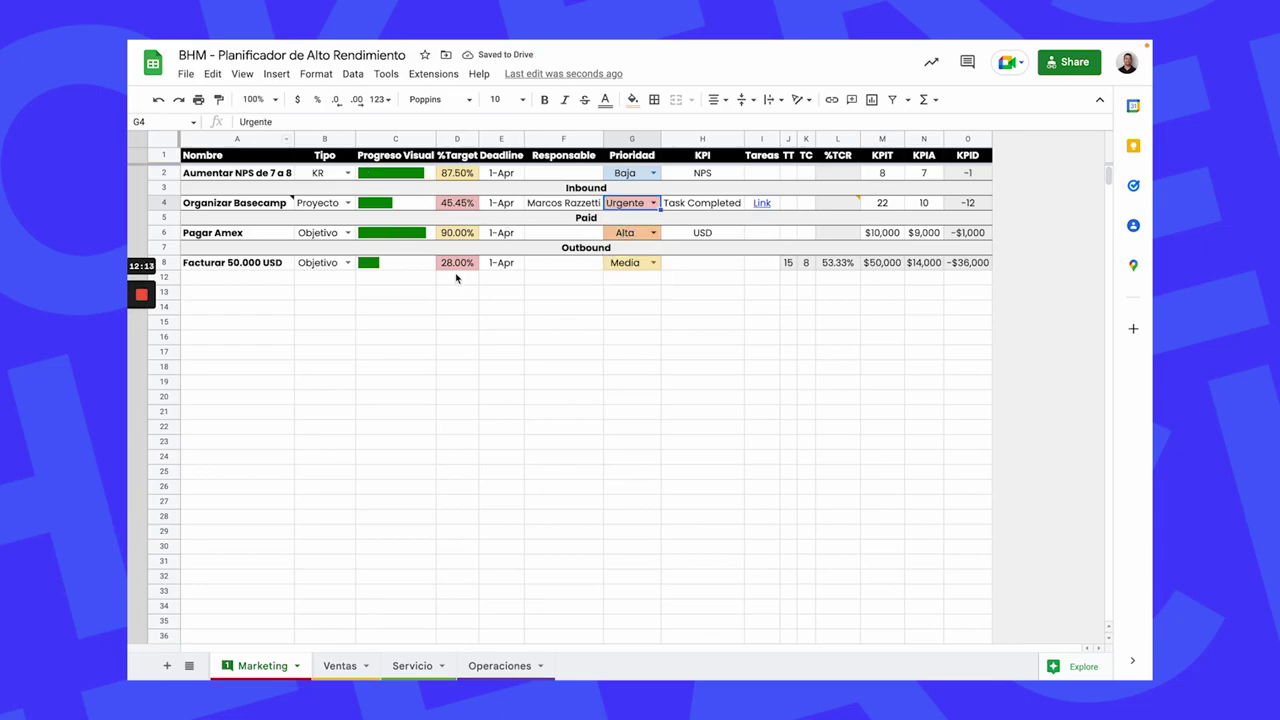
Review the KPI of "Organizar Basecamp" and select the "Pagar Amex" goal name
click(685, 205)
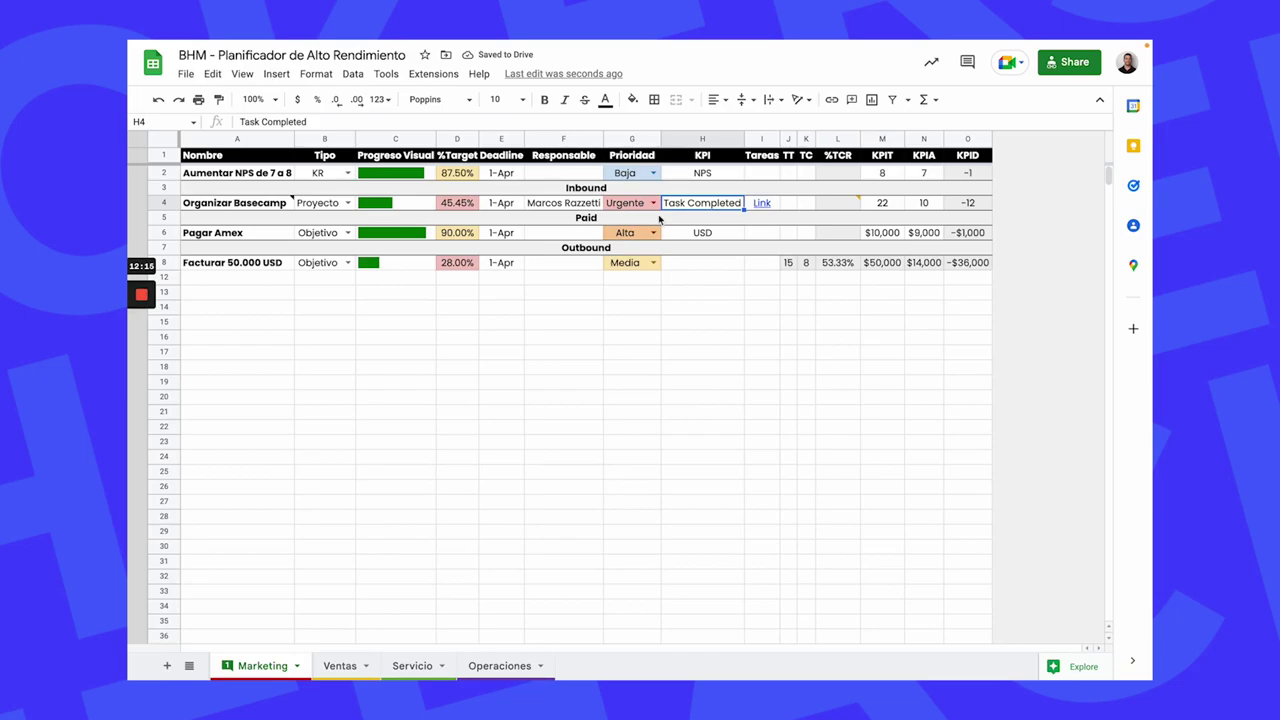
click(253, 236)
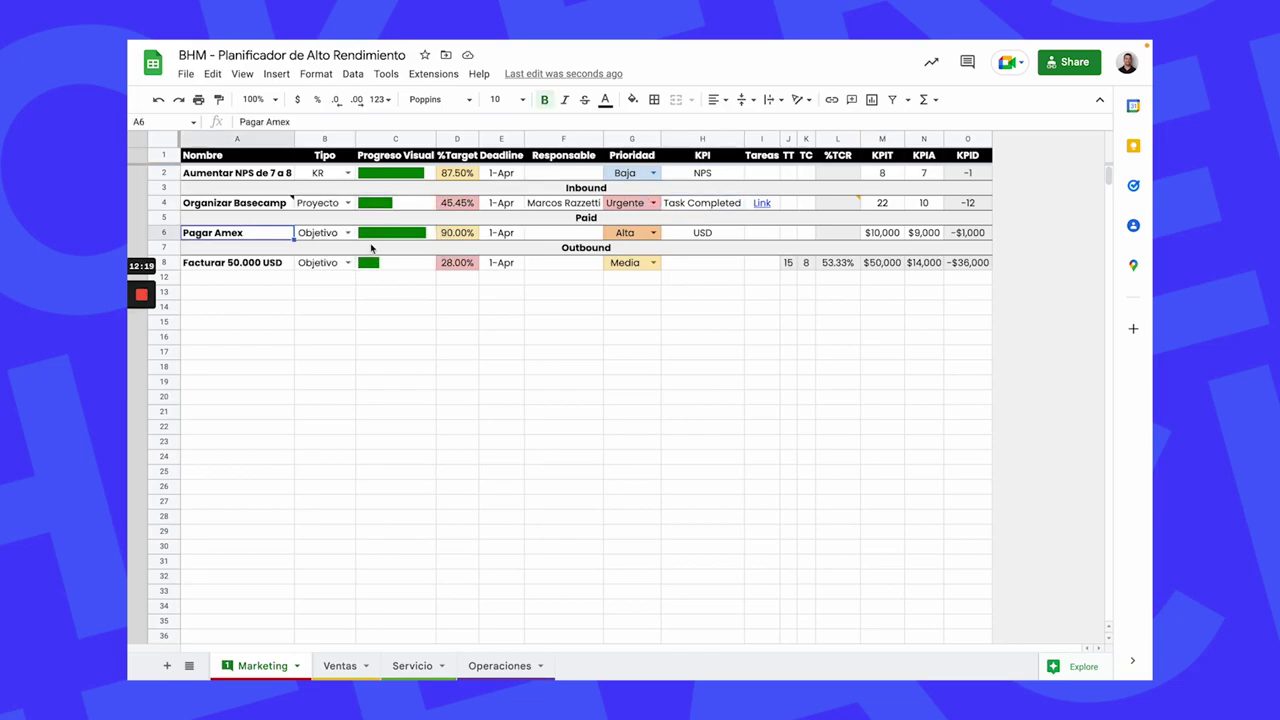
Remove the hyperlink from the Tareas cell of "Organizar Basecamp"
click(737, 176)
mouse_move(765, 205)
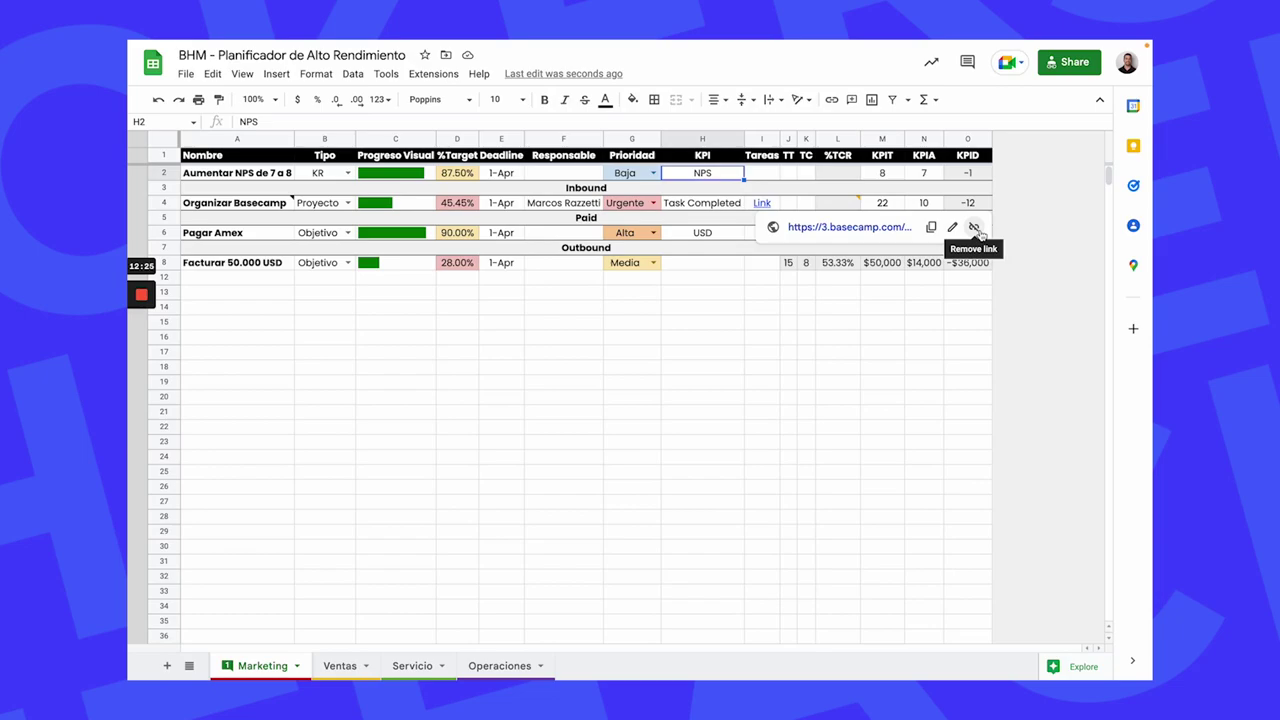
click(773, 207)
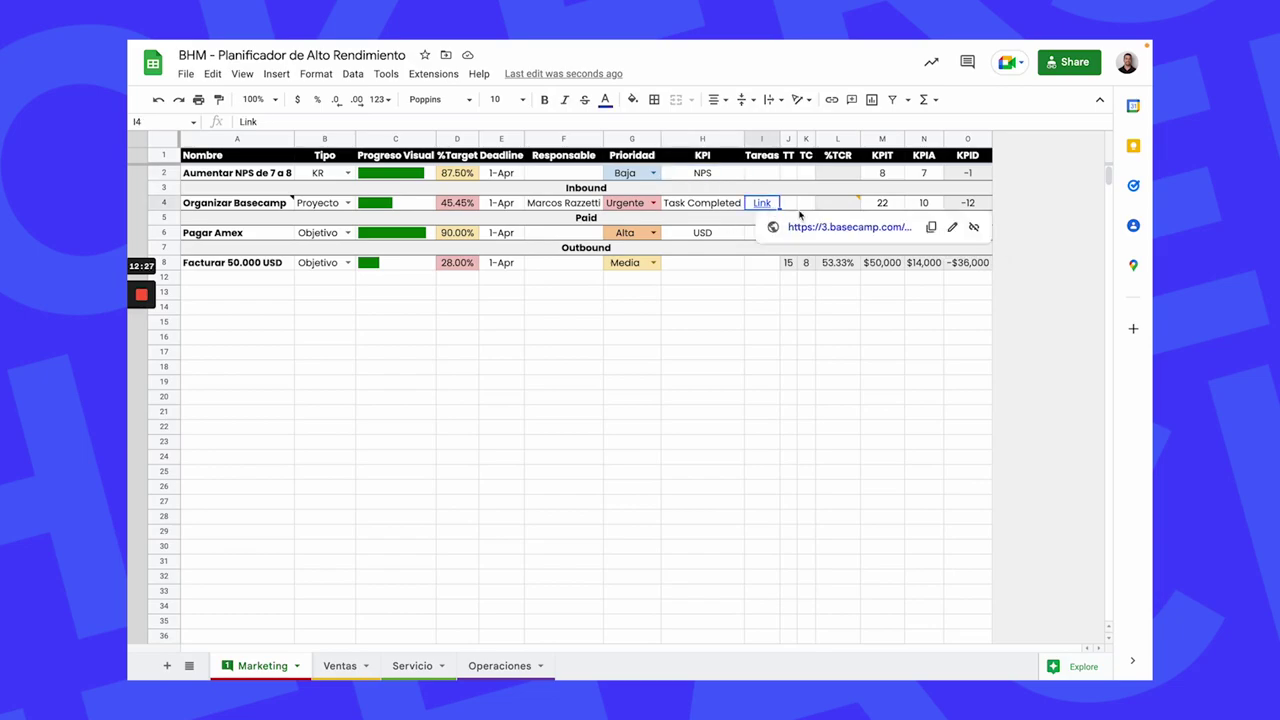
click(976, 230)
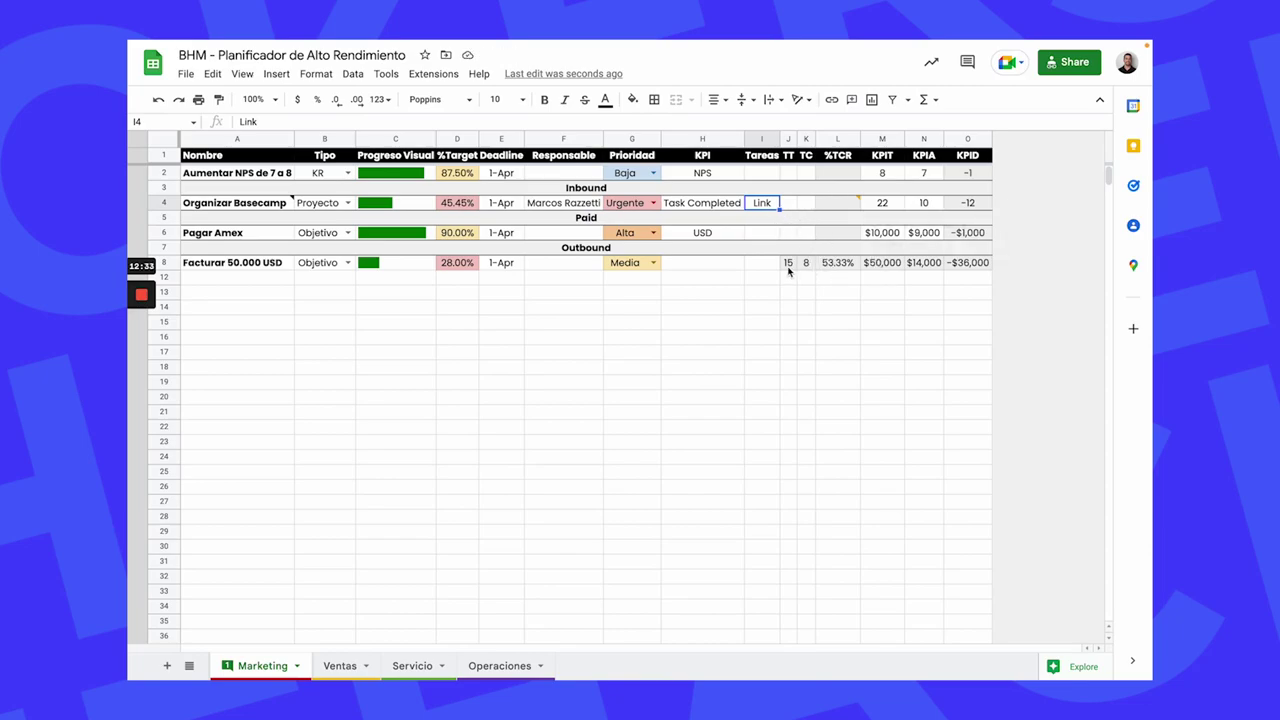
Inspect the TT, TC, %TCR and KPIT formulas of "Facturar 50.000 USD" and the %TCR cell of "Organizar Basecamp"
click(788, 266)
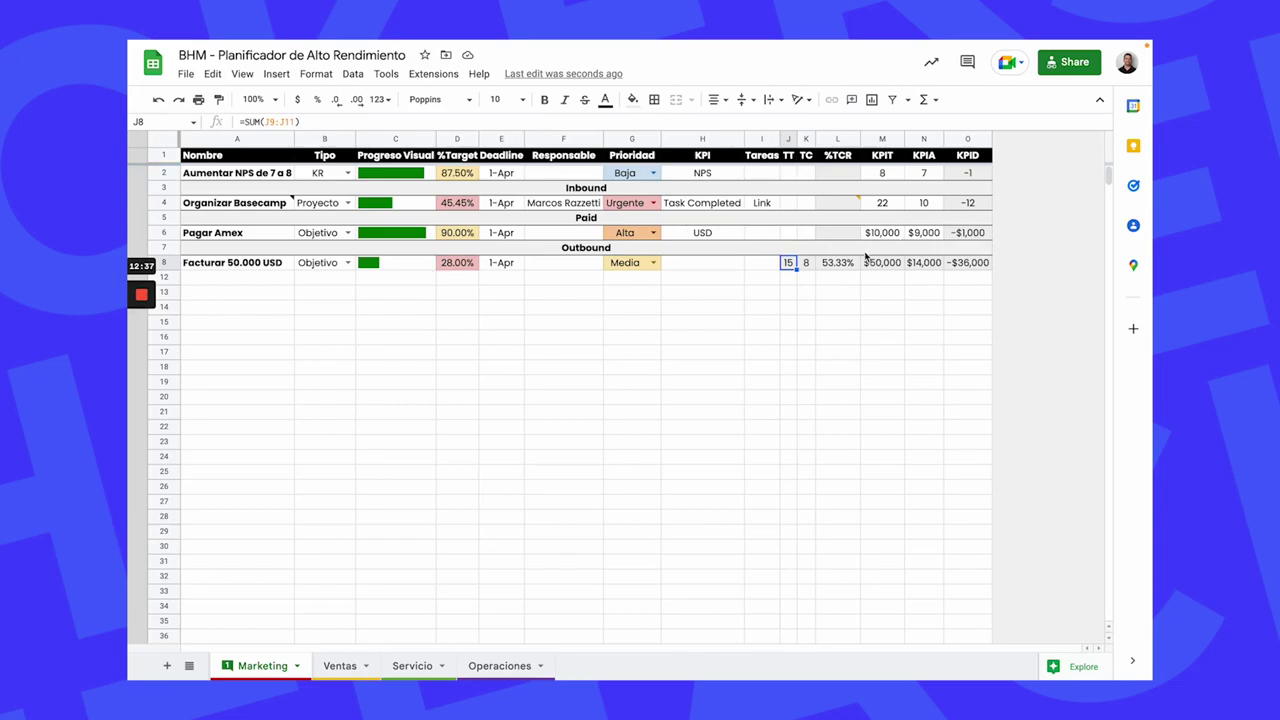
click(810, 264)
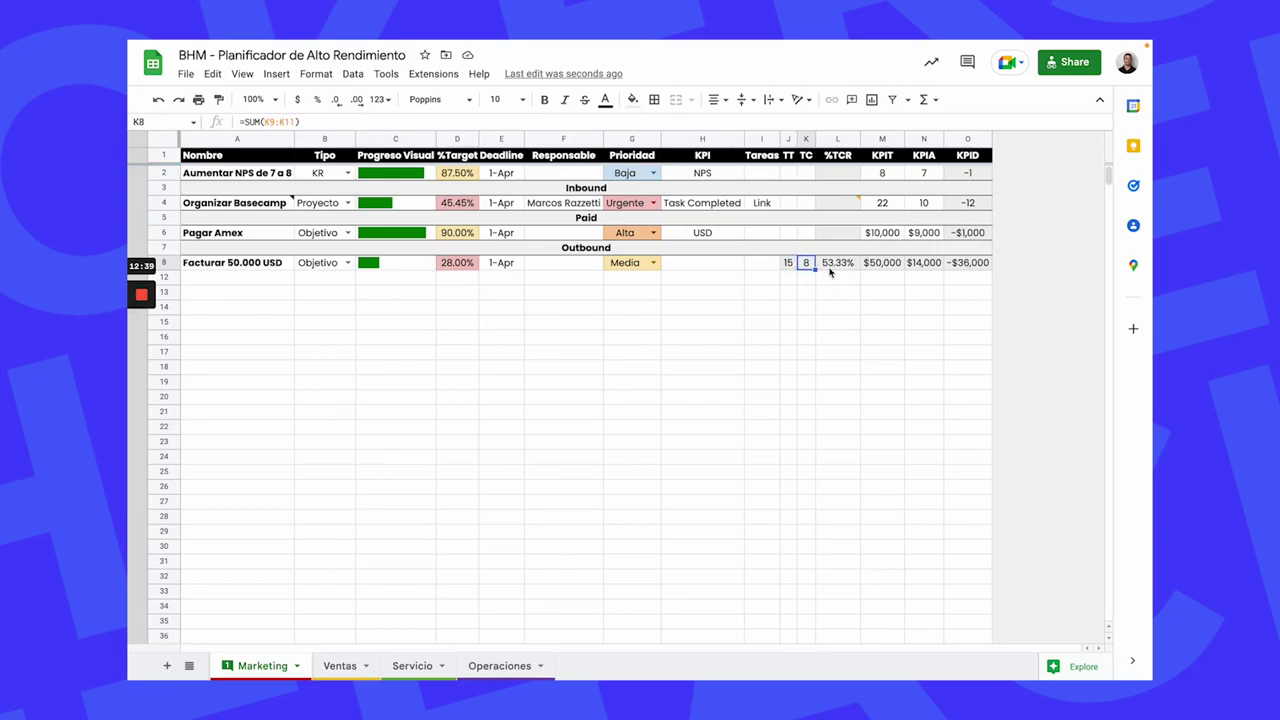
click(830, 266)
click(846, 202)
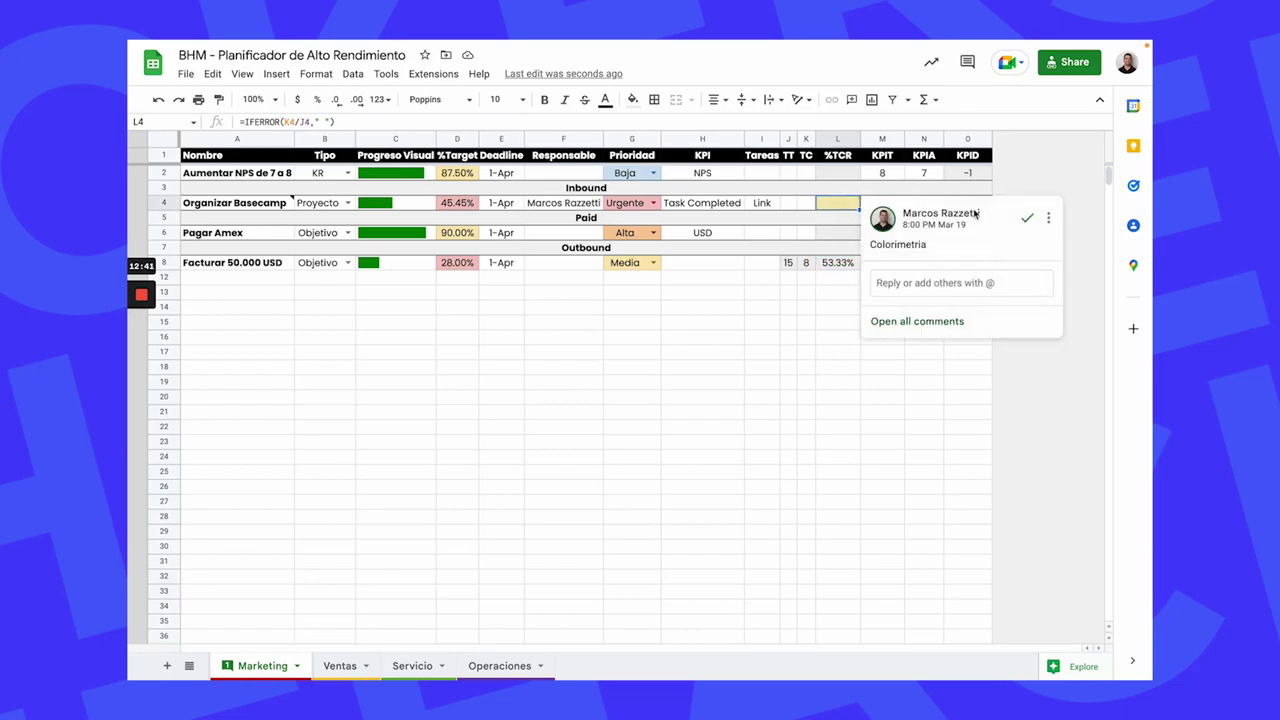
click(836, 264)
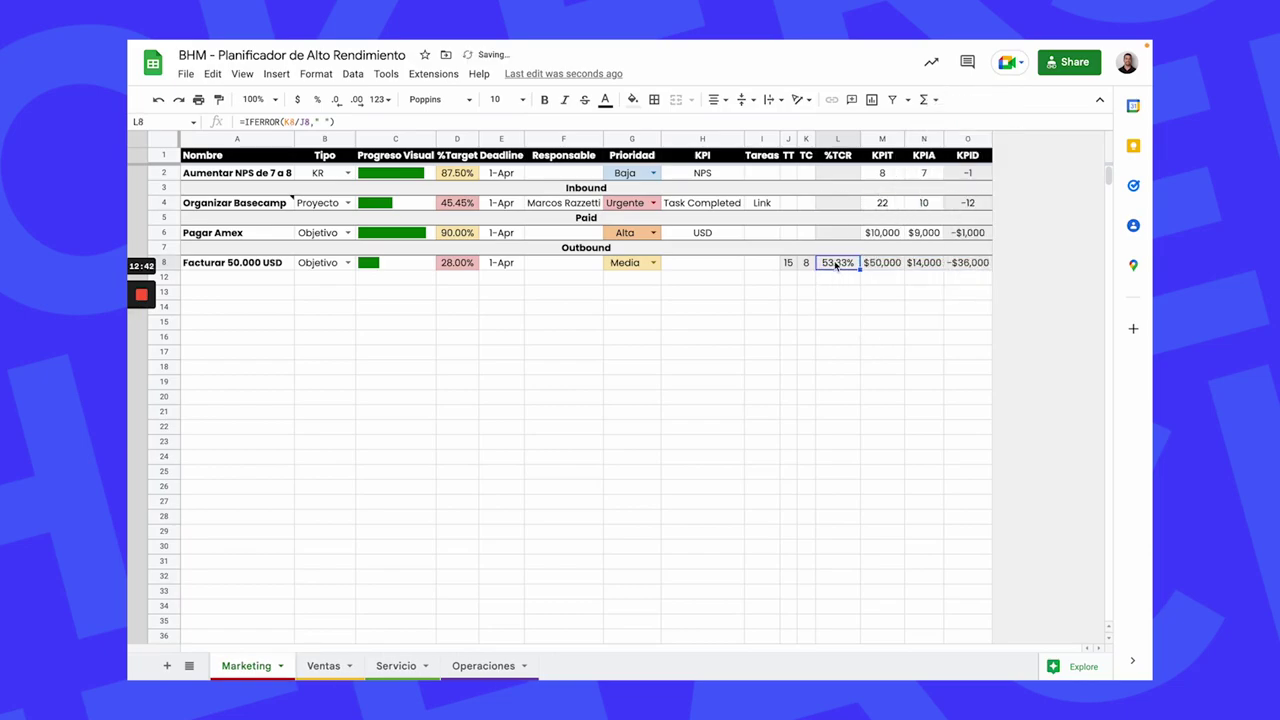
click(885, 265)
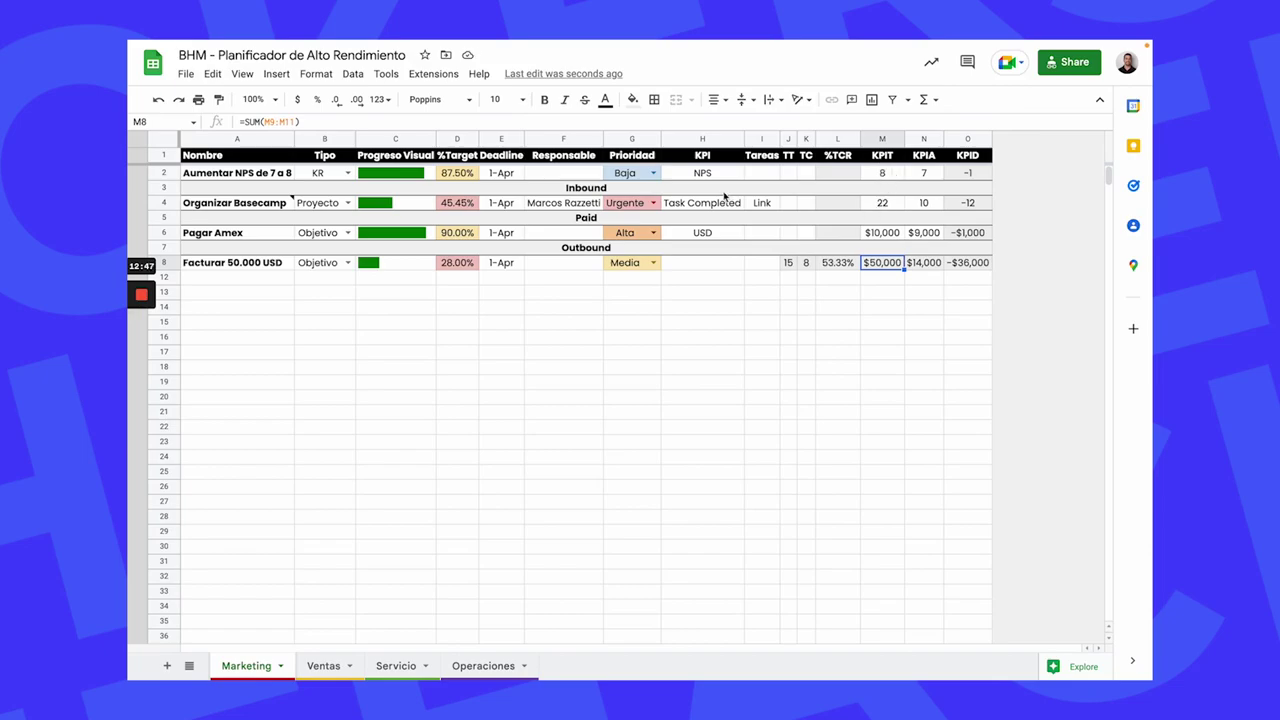
Review the KPI, KPIT, KPIA and KPID cells of "Organizar Basecamp"
click(901, 206)
click(723, 211)
click(895, 208)
click(918, 209)
click(972, 212)
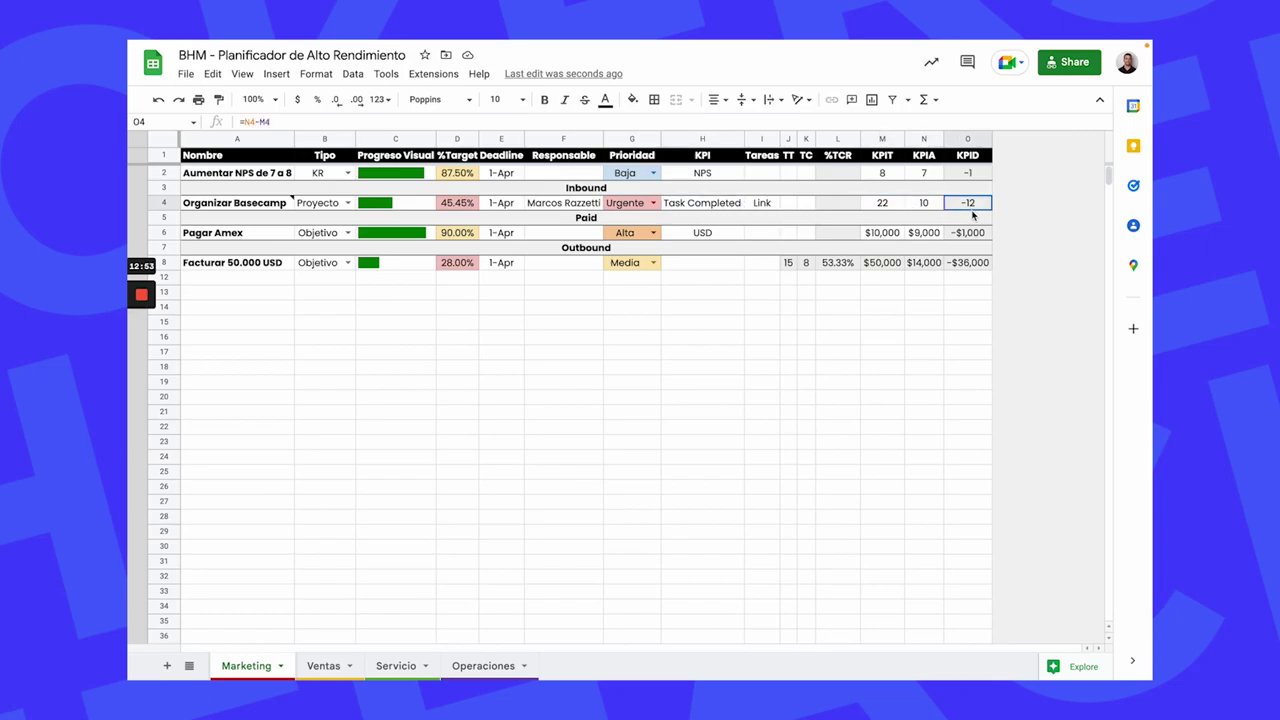
Review the KPIT, KPIA, KPID, %Target and visual progress cells of "Pagar Amex"
click(899, 233)
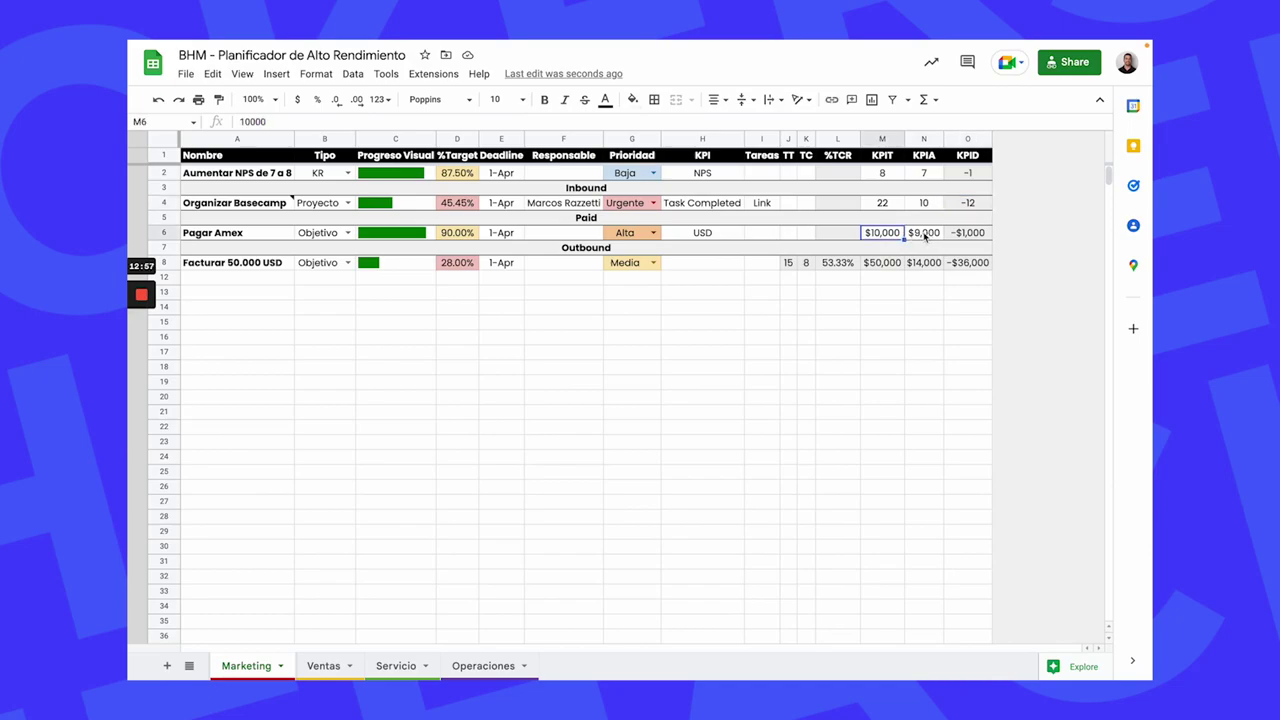
click(925, 234)
click(958, 235)
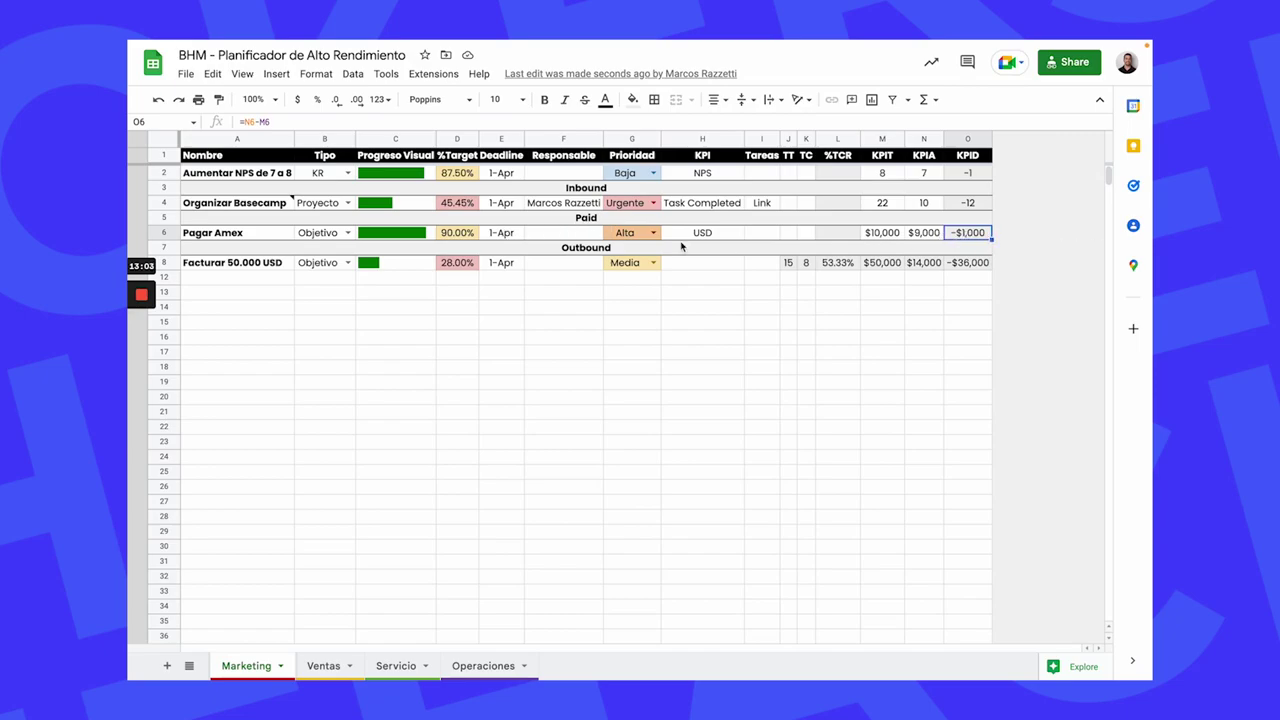
click(907, 232)
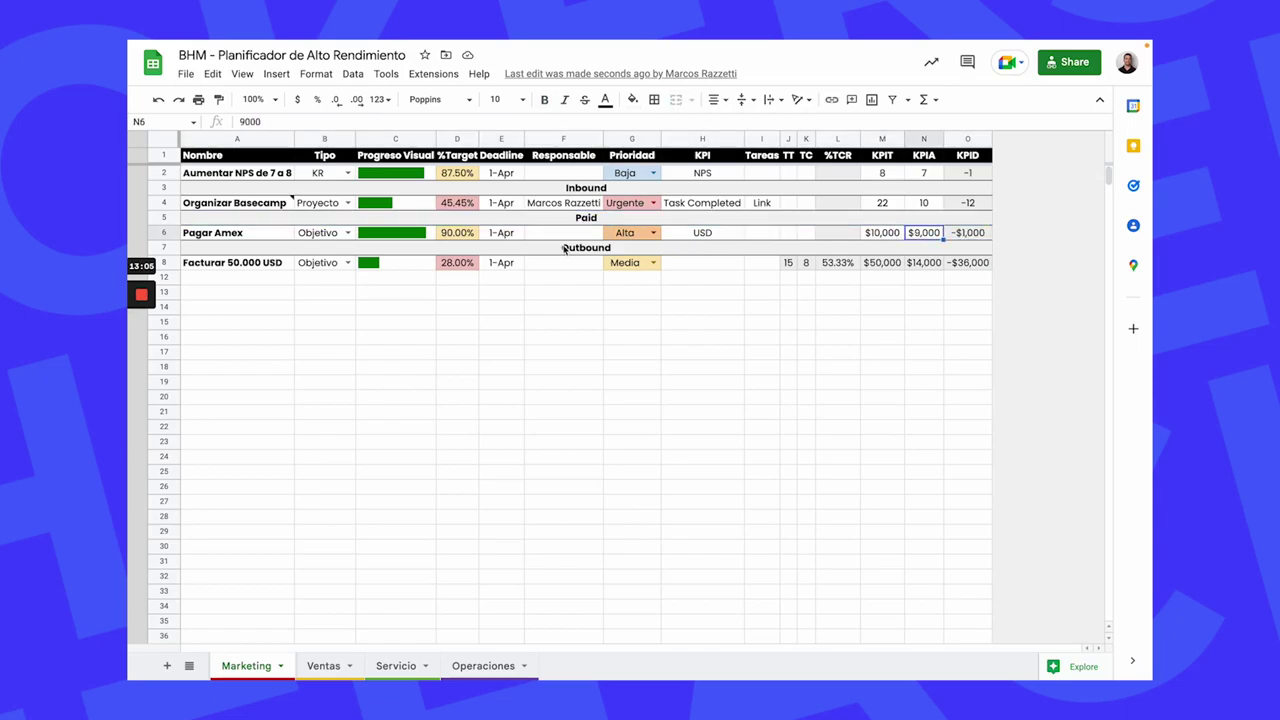
click(460, 234)
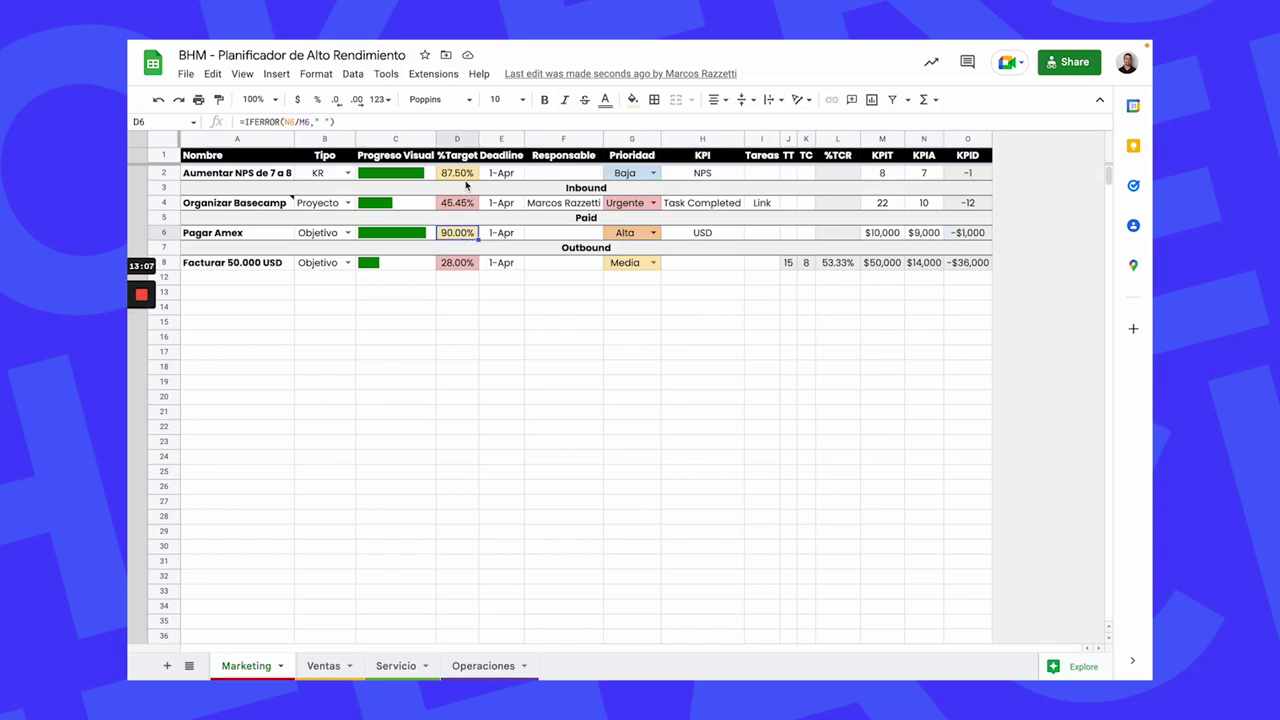
click(407, 232)
Set the KPIA of "Pagar Amex" to $10,000 and check its %Target and visual progress
click(930, 236)
text(199000)
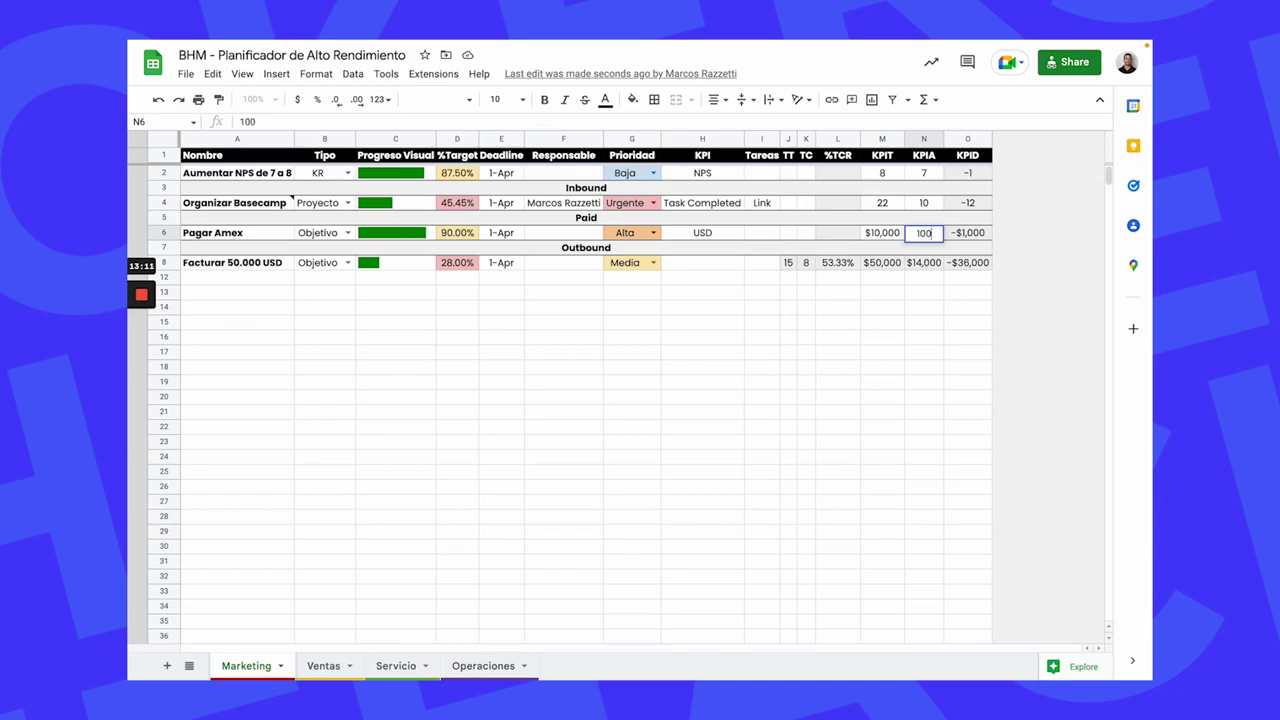
key(Return)
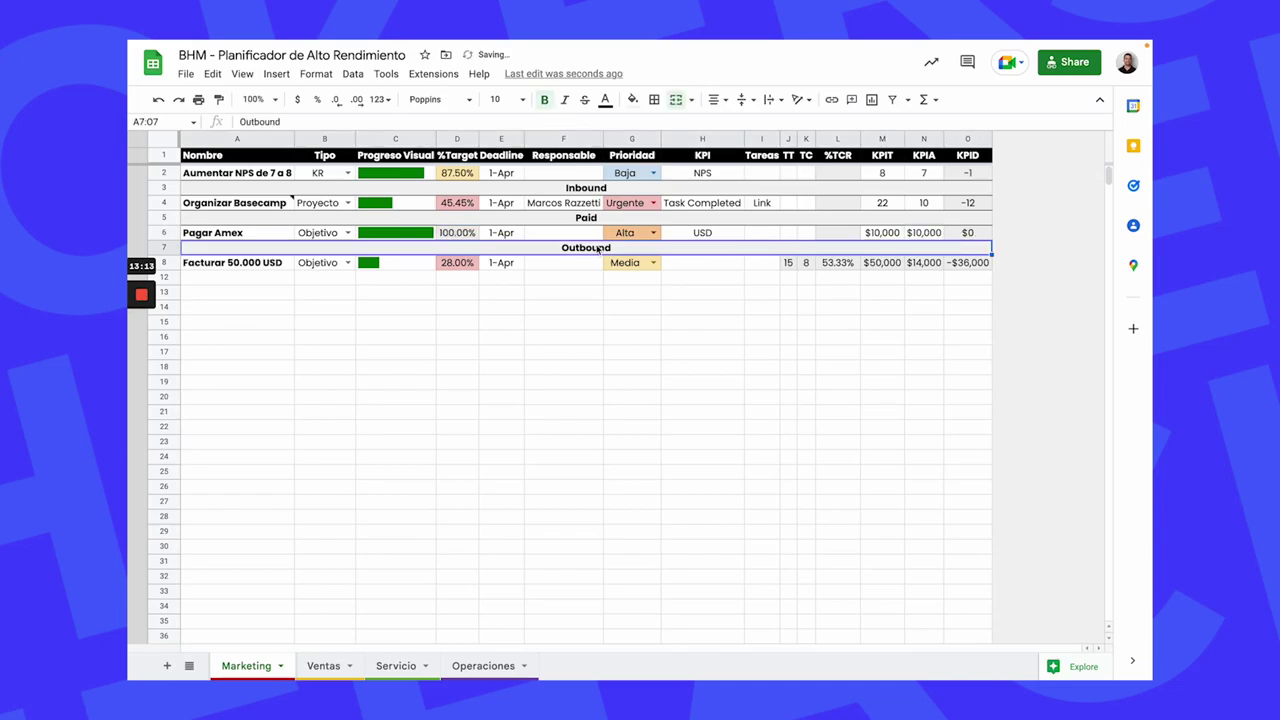
click(457, 233)
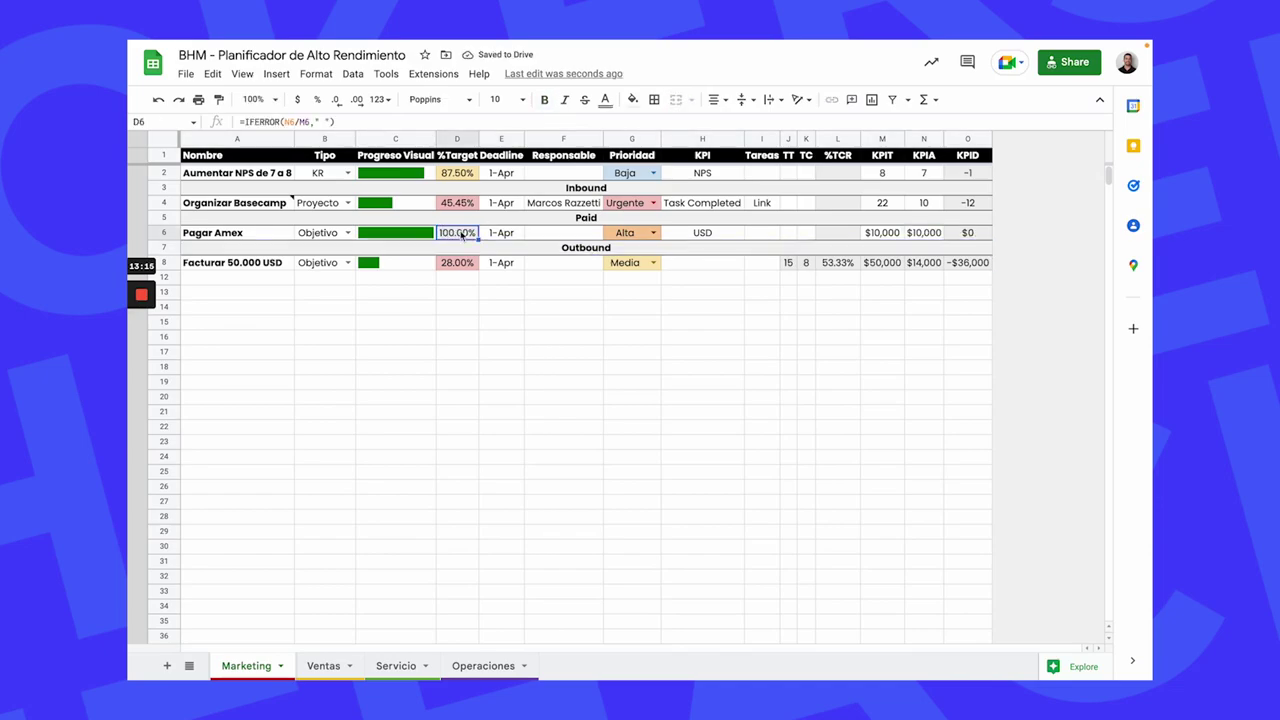
click(428, 234)
Set the KPIA of "Pagar Amex" to $3,000
click(930, 233)
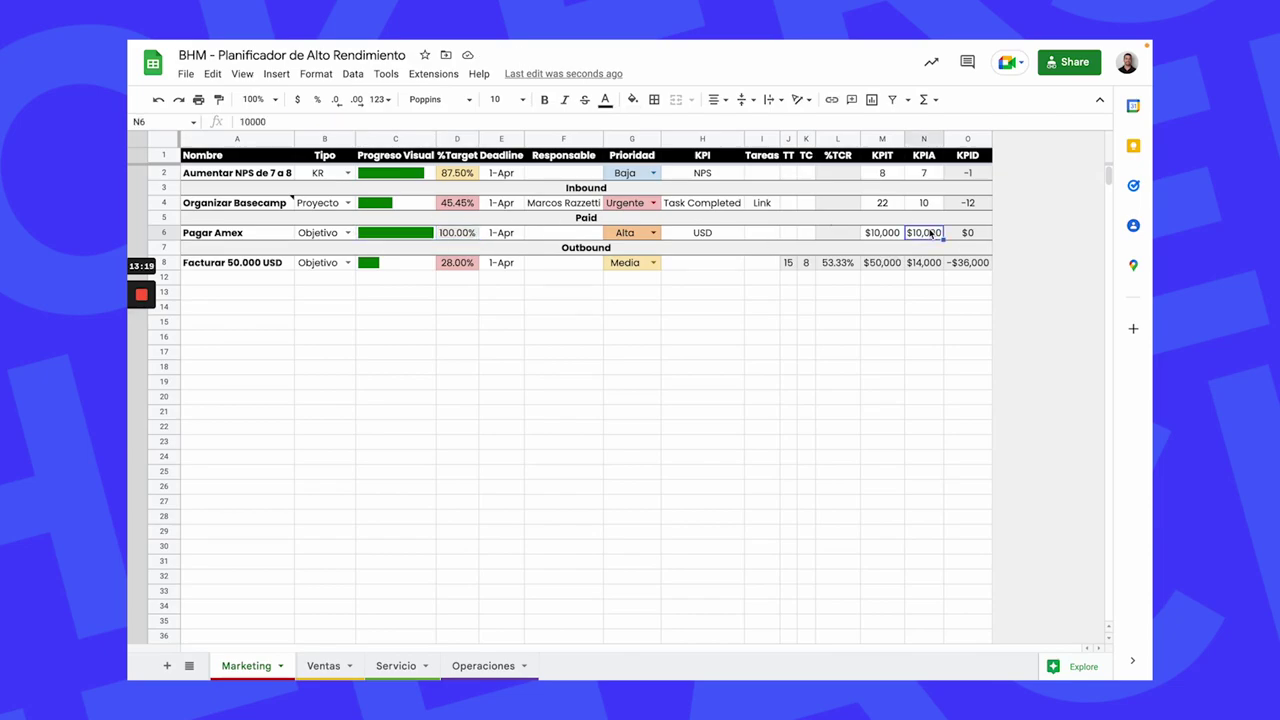
text(30000)
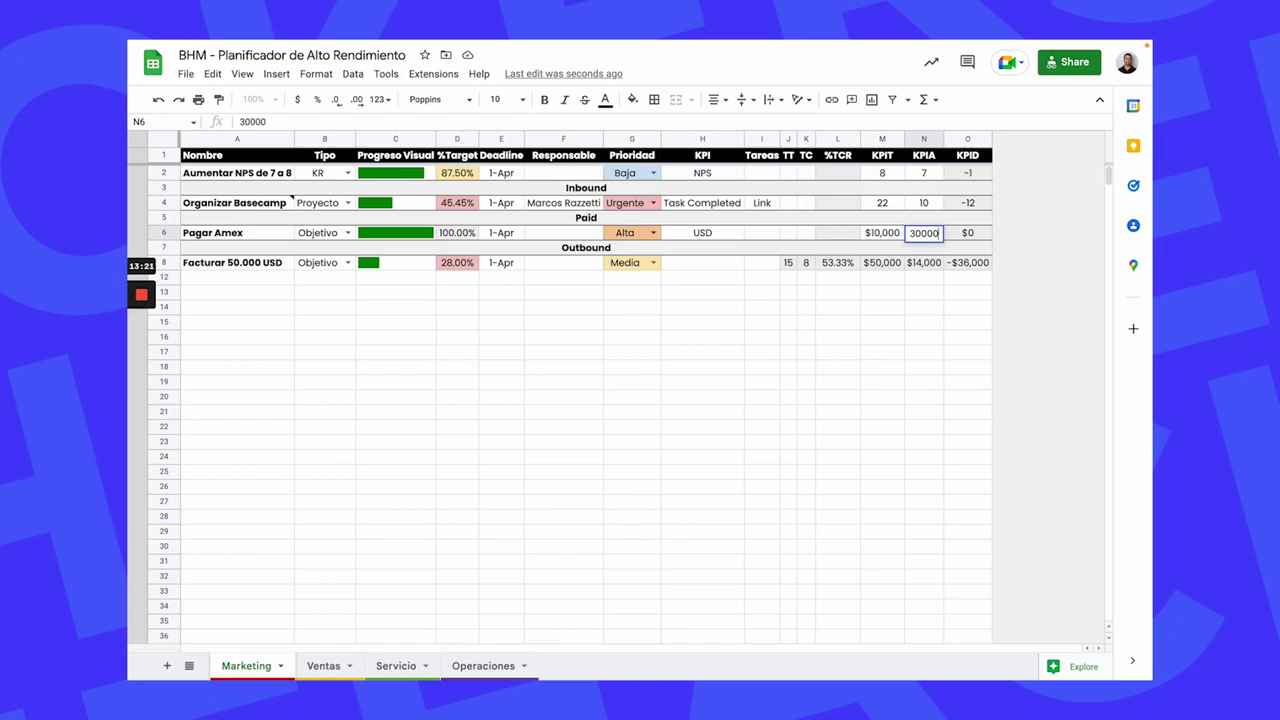
key(Return)
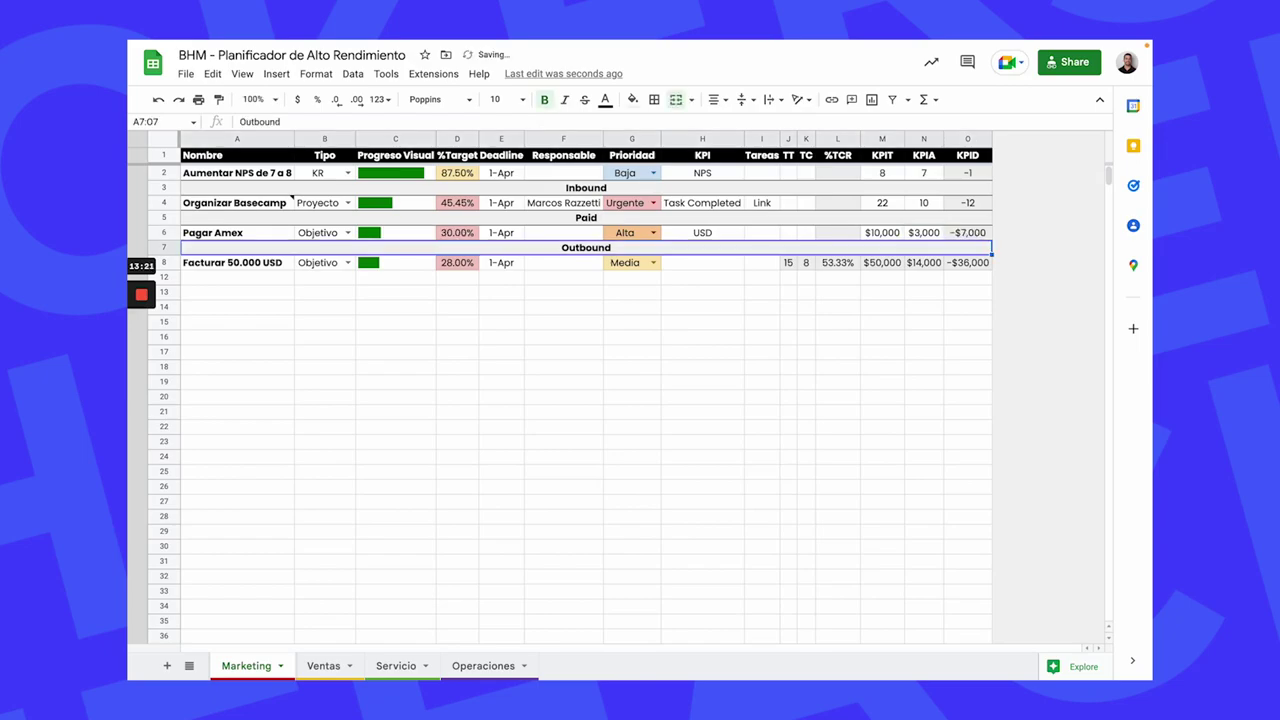
Set the KPIA of "Pagar Amex" to $6,000
click(930, 233)
text(6000)
key(Return)
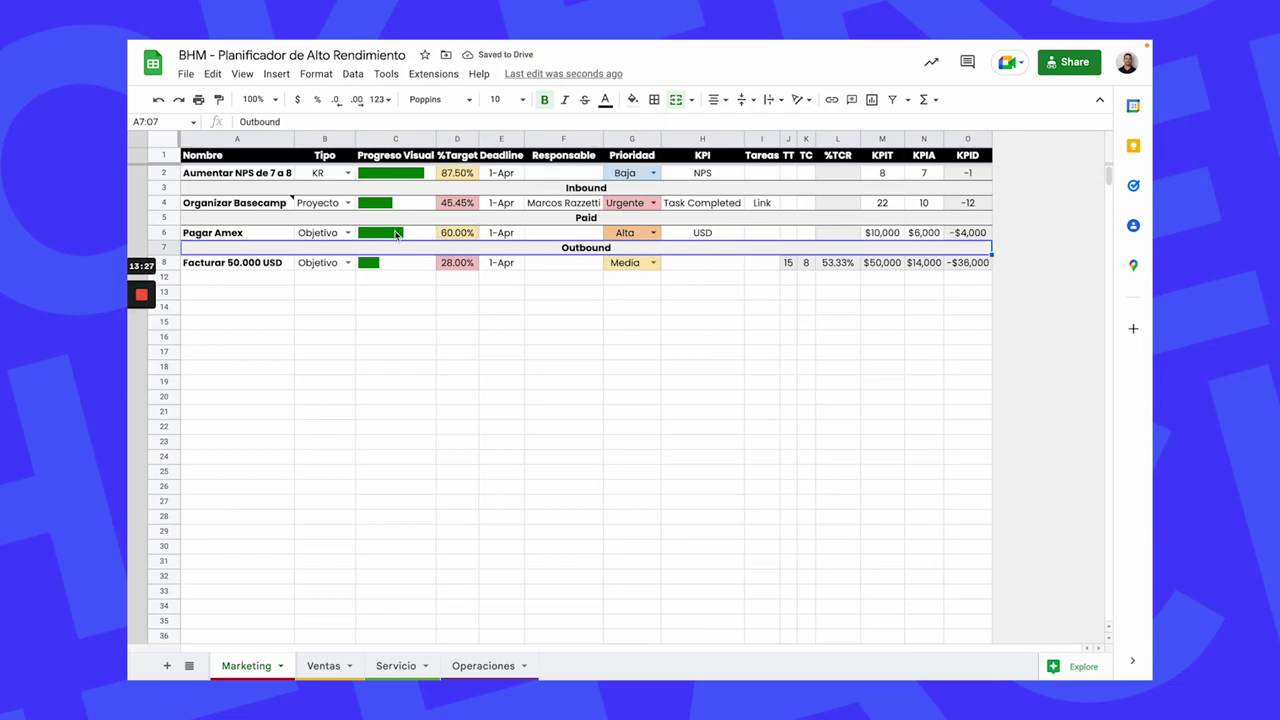
Review the Inbound, Paid and Outbound group headings in the Marketing sheet
click(600, 192)
click(592, 220)
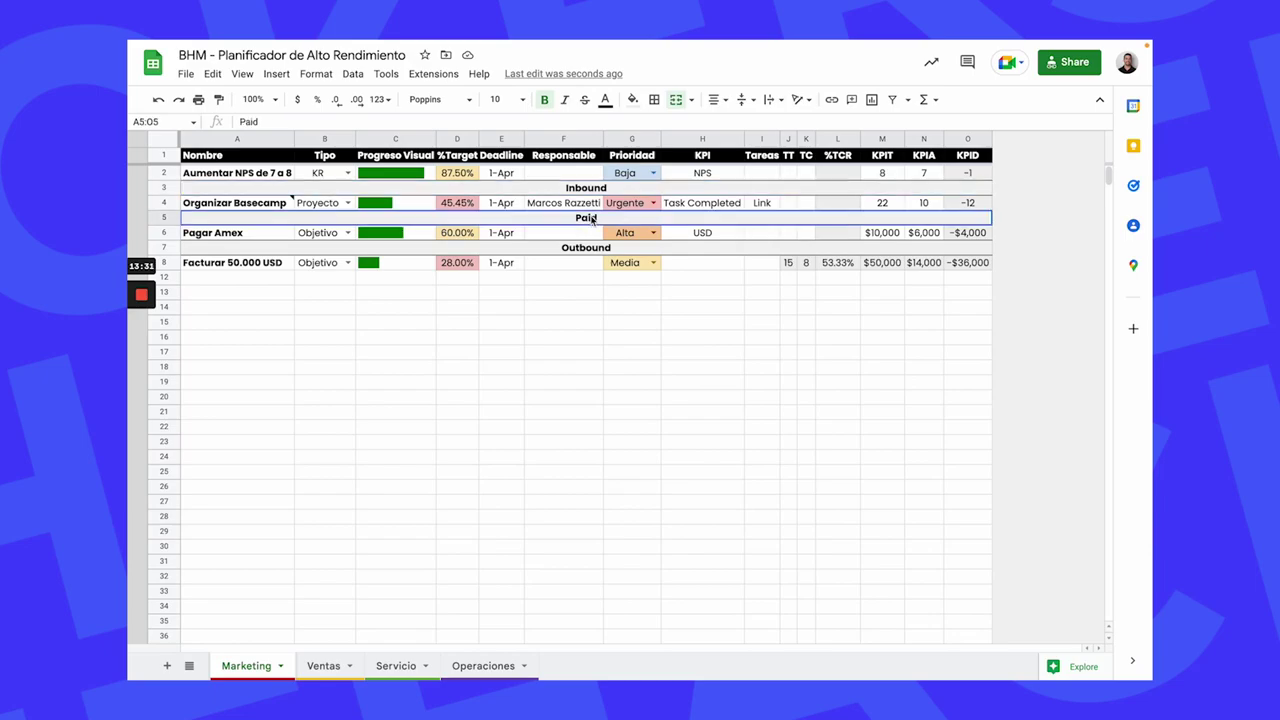
click(556, 248)
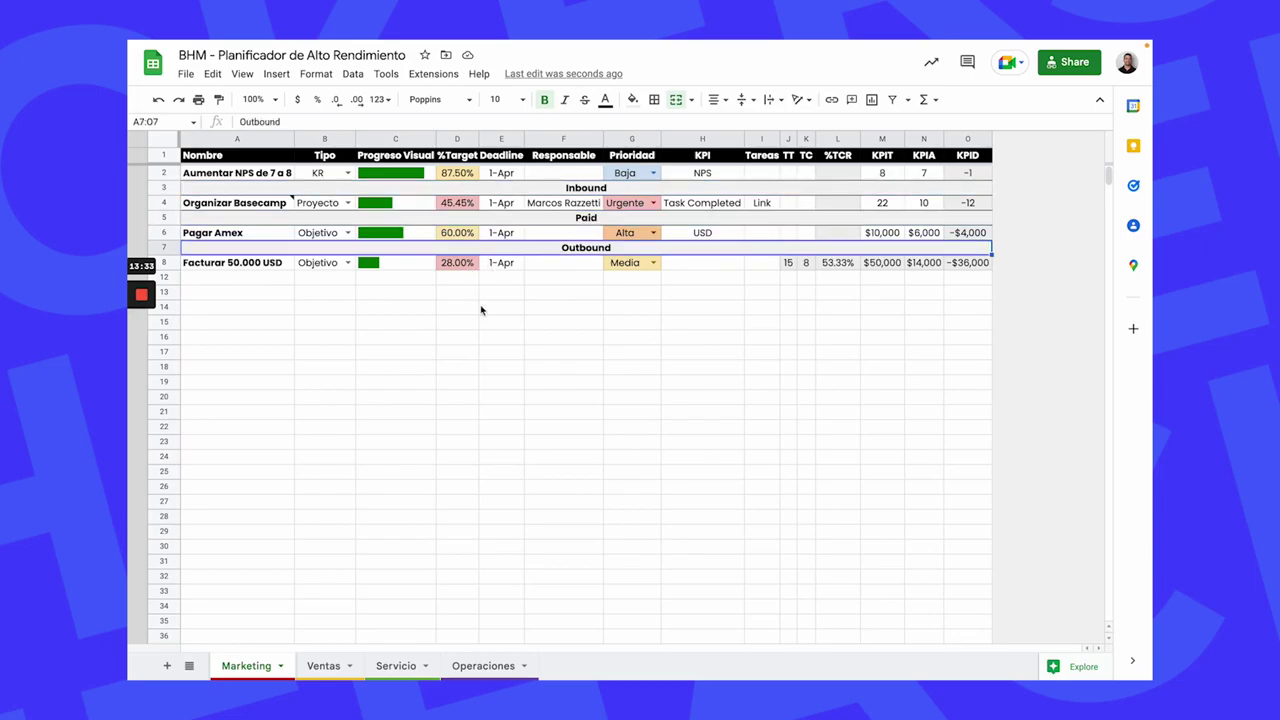
Look over the Ventas and Servicio department sheets and return to an empty name cell below the Marketing goals
click(349, 665)
click(398, 665)
click(280, 665)
key(Down)
key(Down)
key(Down)
key(Down)
key(Down)
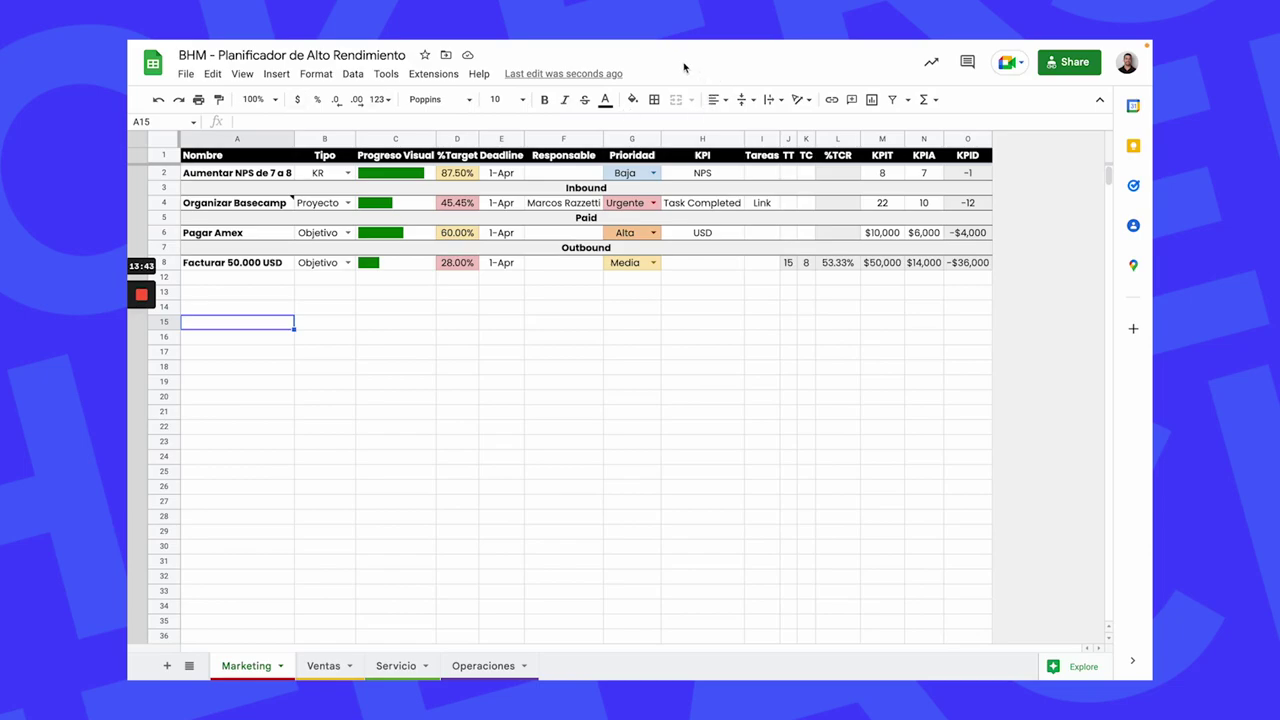
Switch through the BHM - Life Tracker habits sheet to the Google Docs guide on daily habits
key(ctrl+Tab)
key(ctrl+Tab)
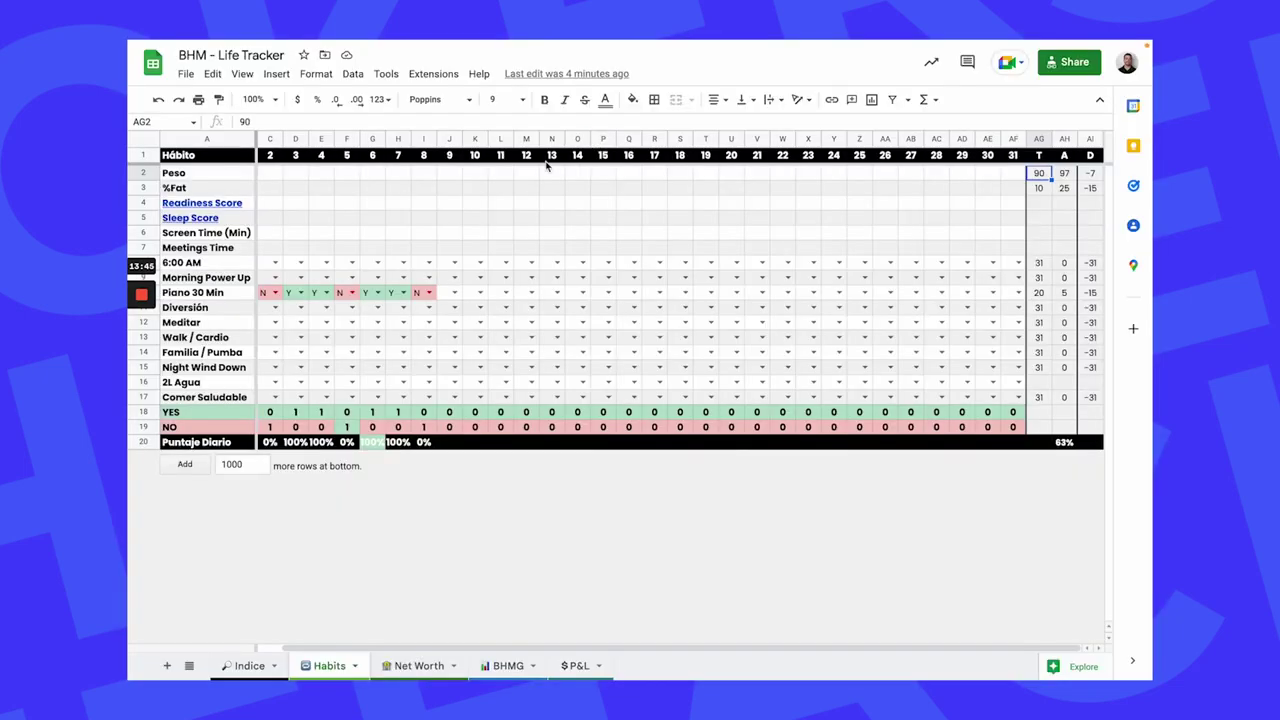
key(ctrl+Tab)
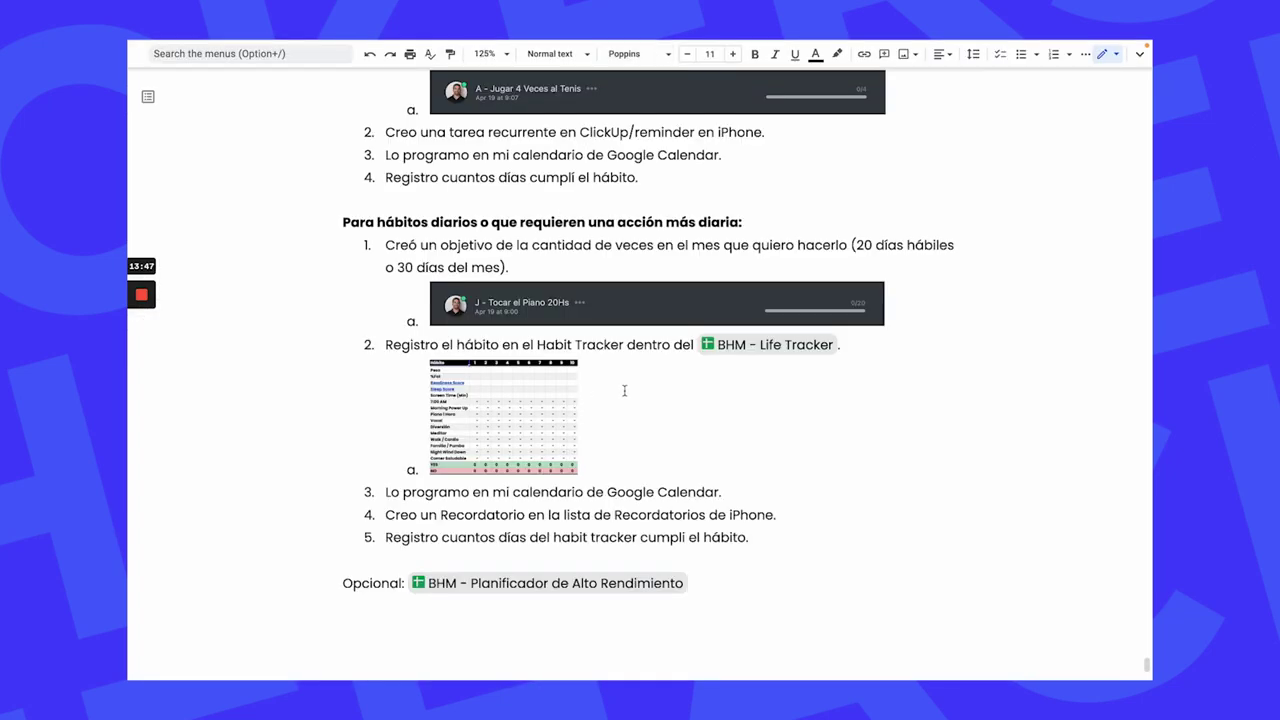